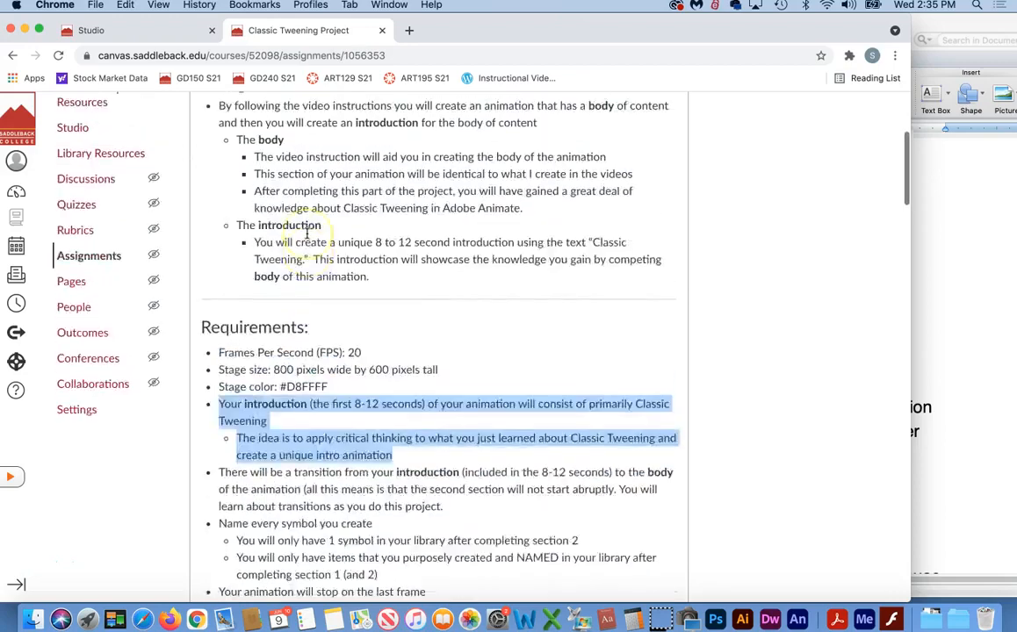
# Step: Review the assignment requirements and highlight the one about the 8-12 second introduction consisting primarily of Classic Tweening
pyautogui.scroll(-5, 306, 233)
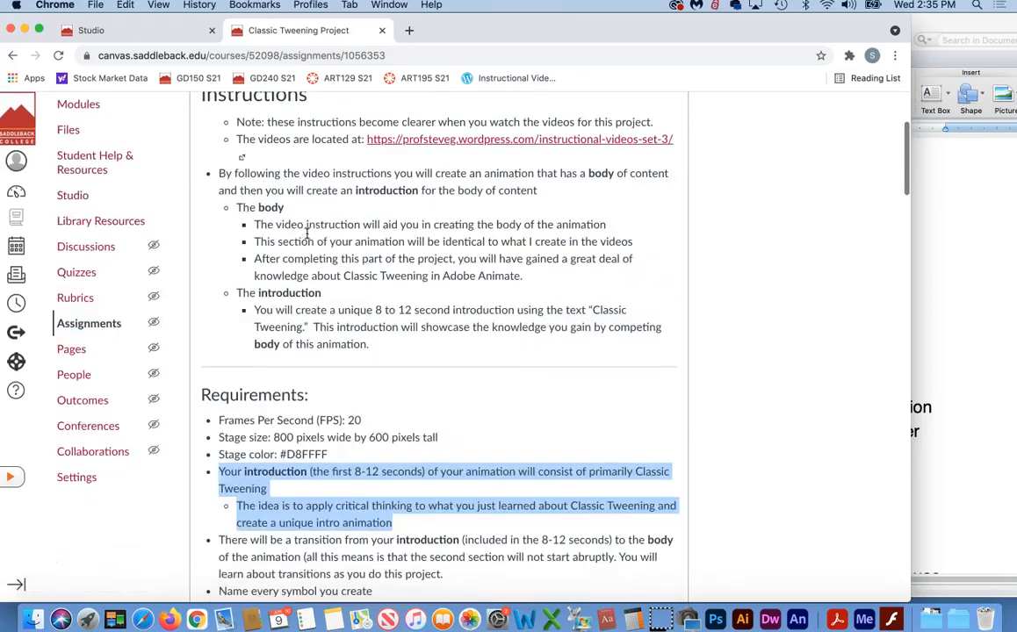
pyautogui.scroll(-4, 409, 305)
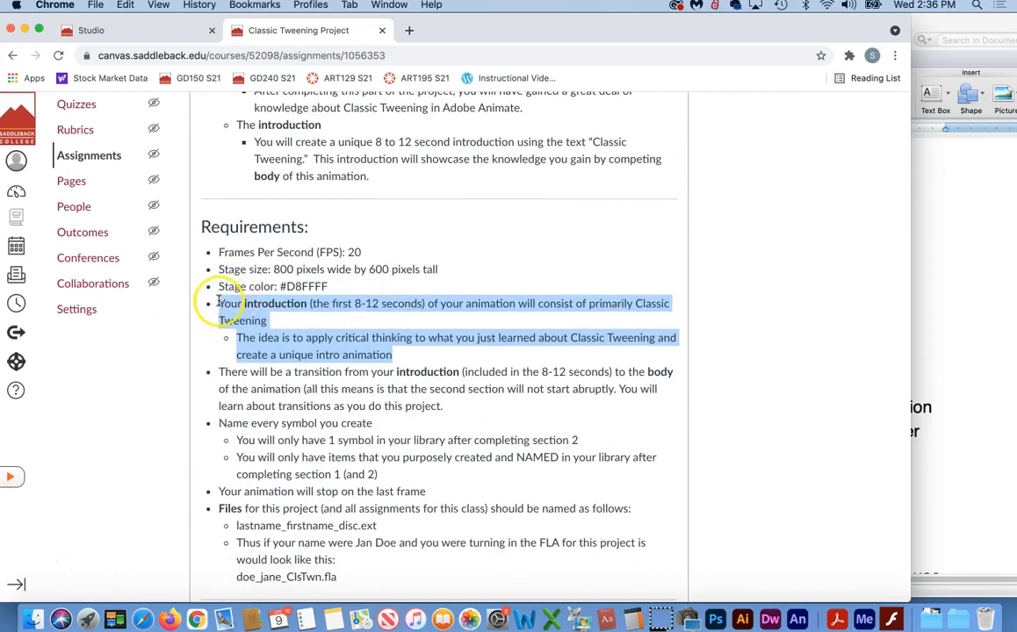
pyautogui.moveTo(218, 302); pyautogui.dragTo(411, 355)
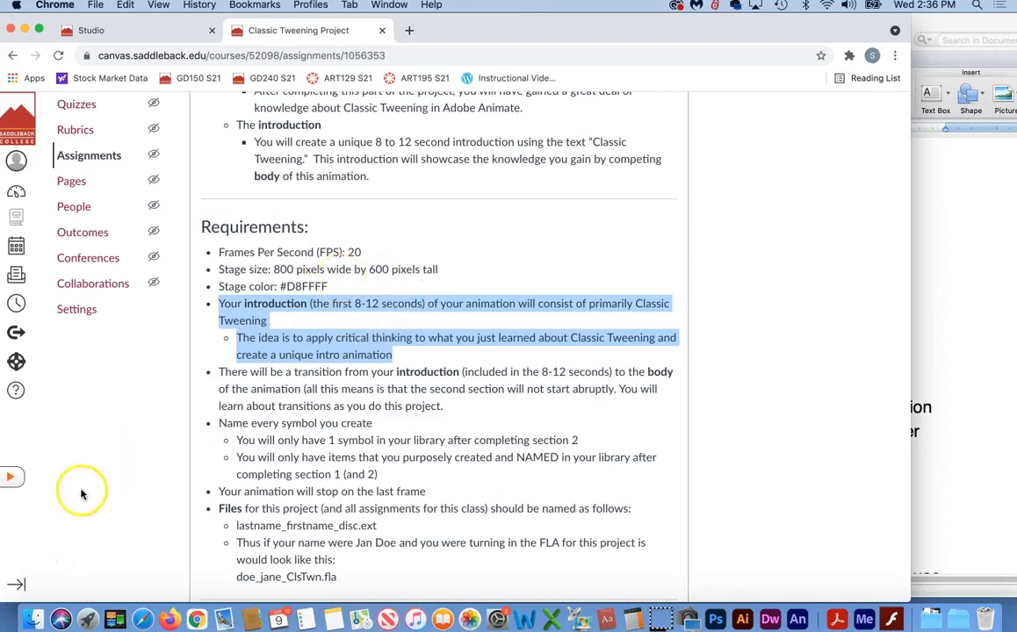
# Step: Switch to Animate and save the animation as a backup copy whose file name ends in ClsTwn-B9.fla, in the Video Assets folder
pyautogui.click(31, 566)
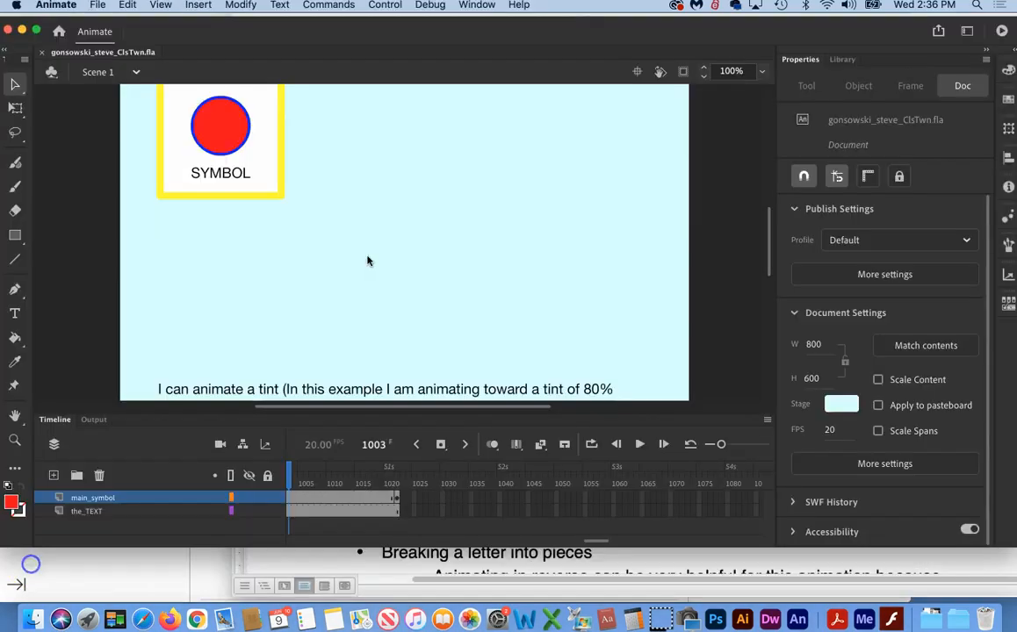
pyautogui.click(427, 244)
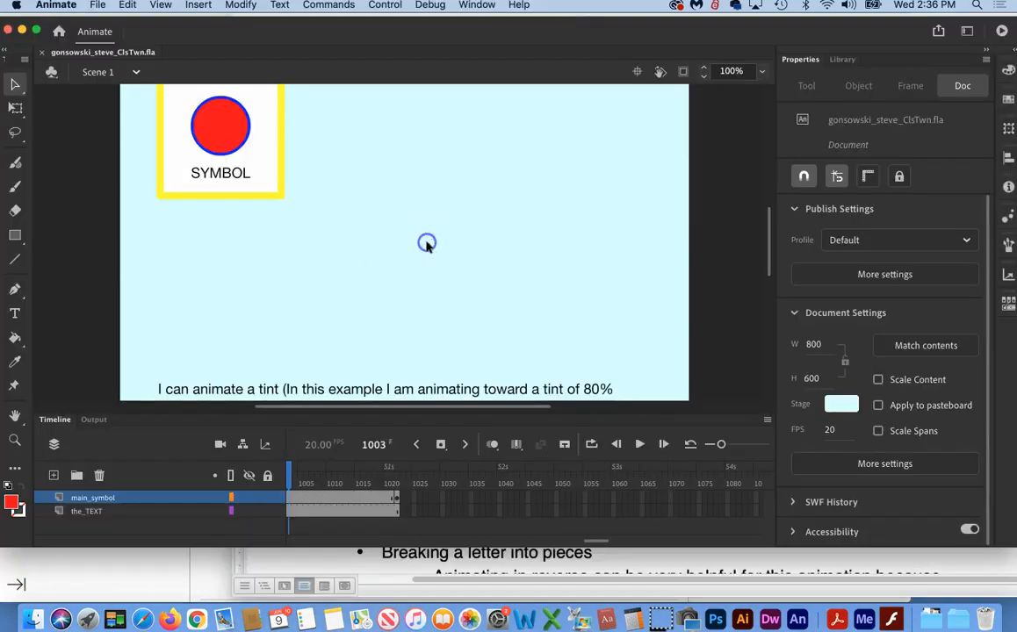
pyautogui.click(95, 6)
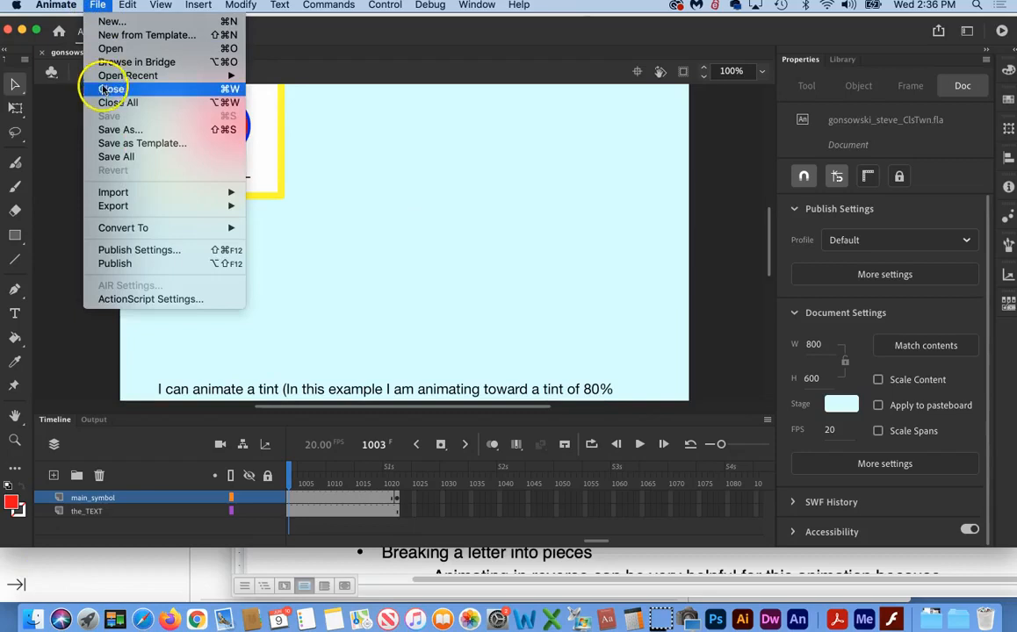
pyautogui.click(104, 118)
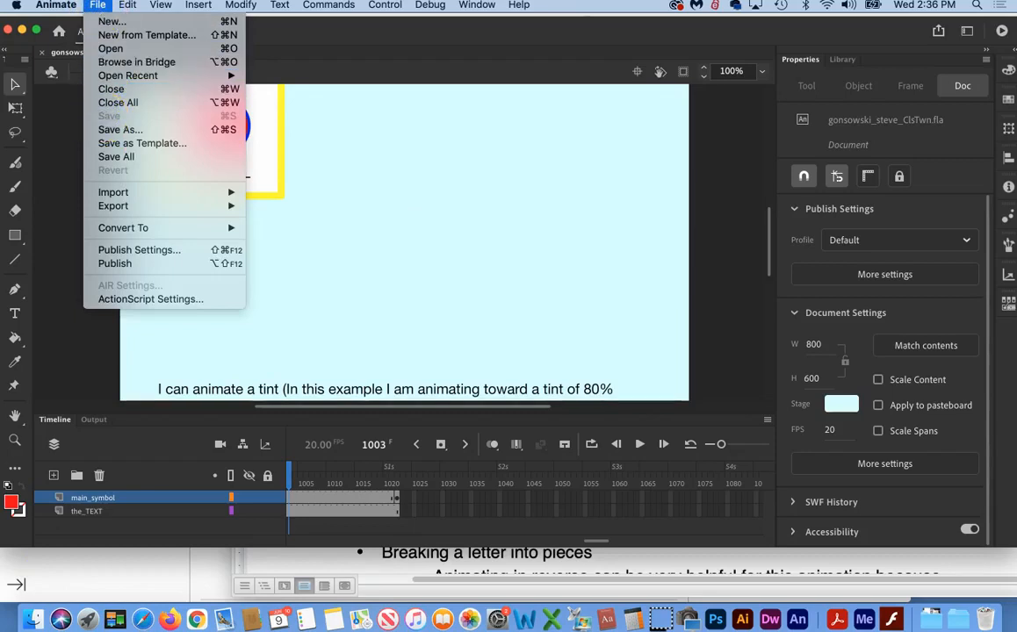
pyautogui.click(120, 130)
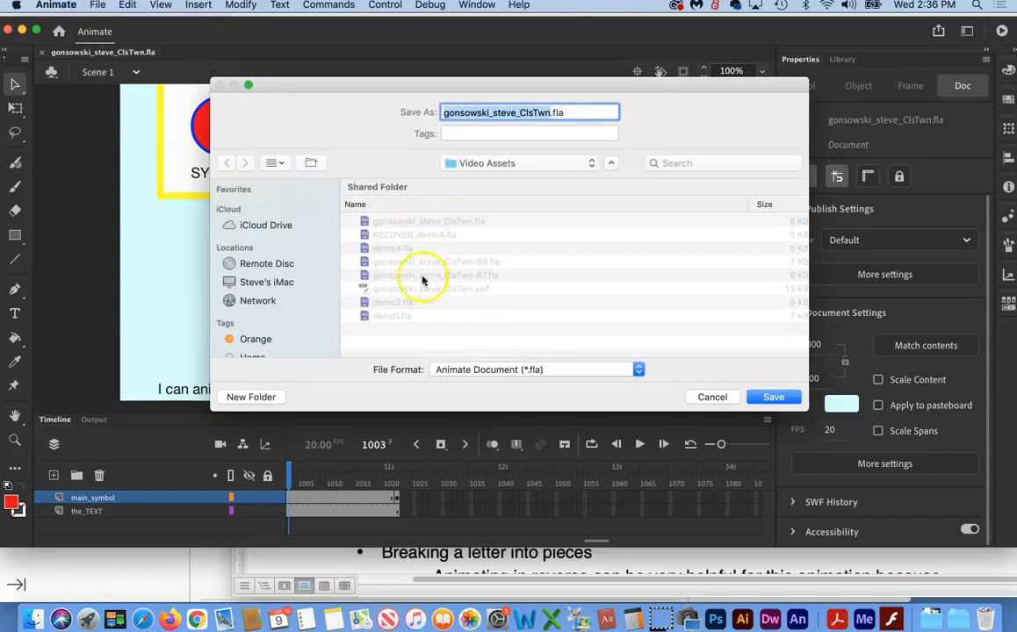
pyautogui.click(413, 263)
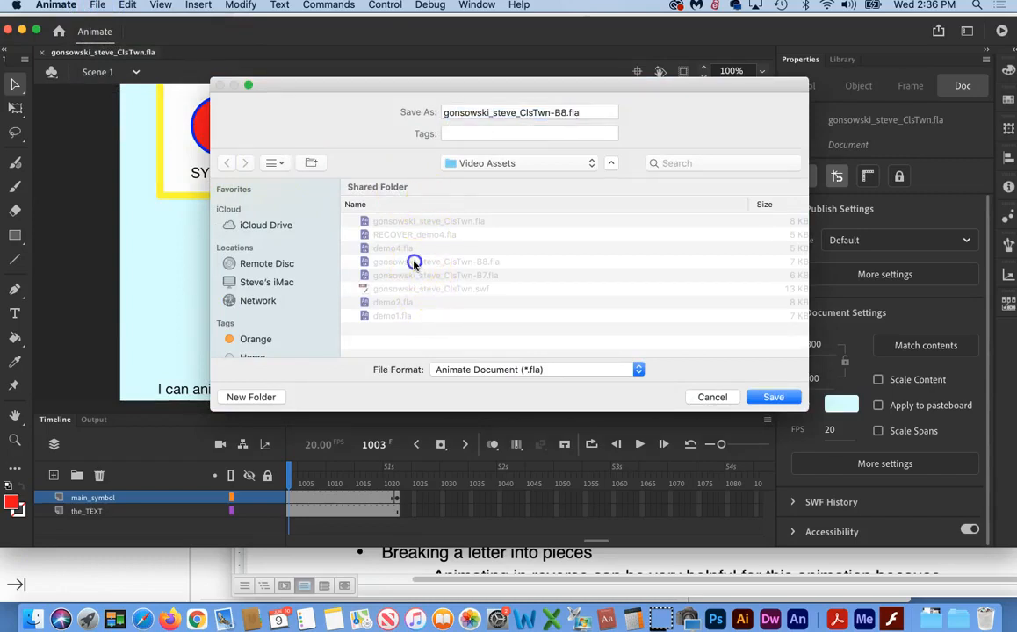
pyautogui.click(565, 112)
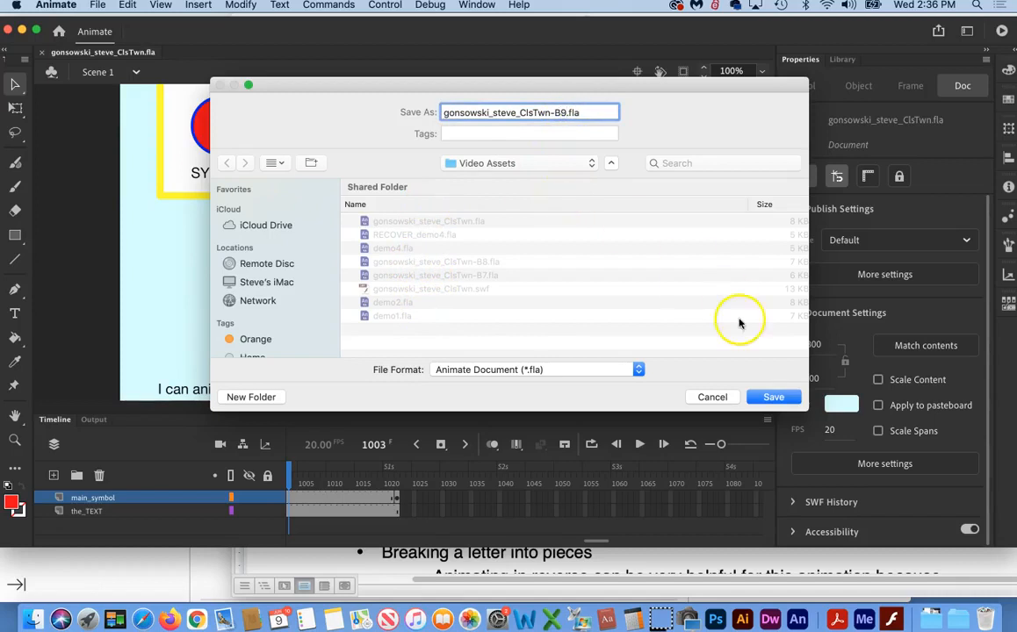
pyautogui.click(772, 397)
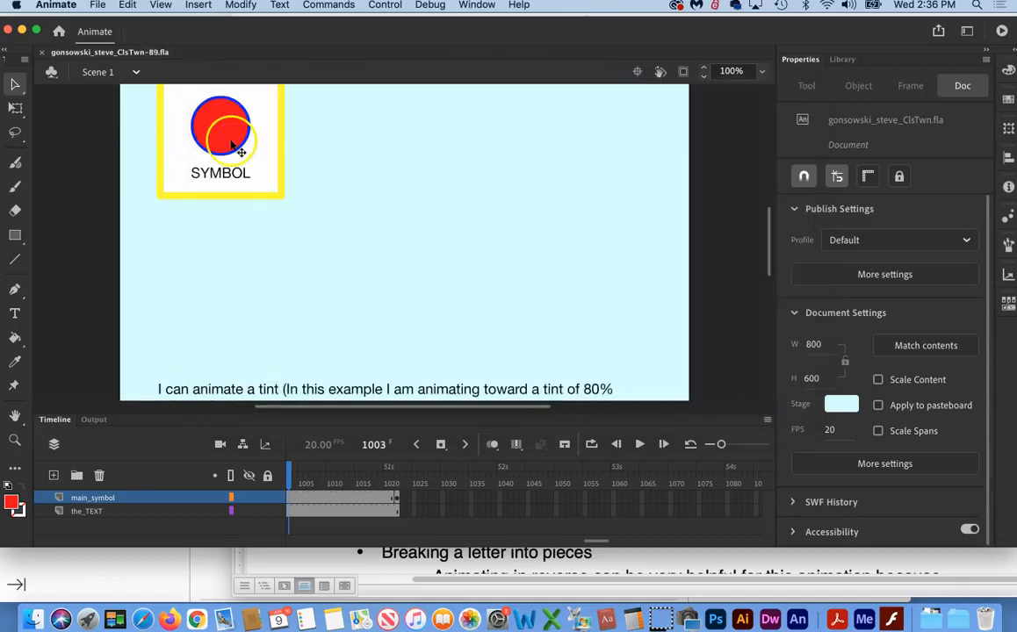
# Step: Close the B9 backup and reopen the original ClsTwn.fla from the recent files
pyautogui.click(40, 56)
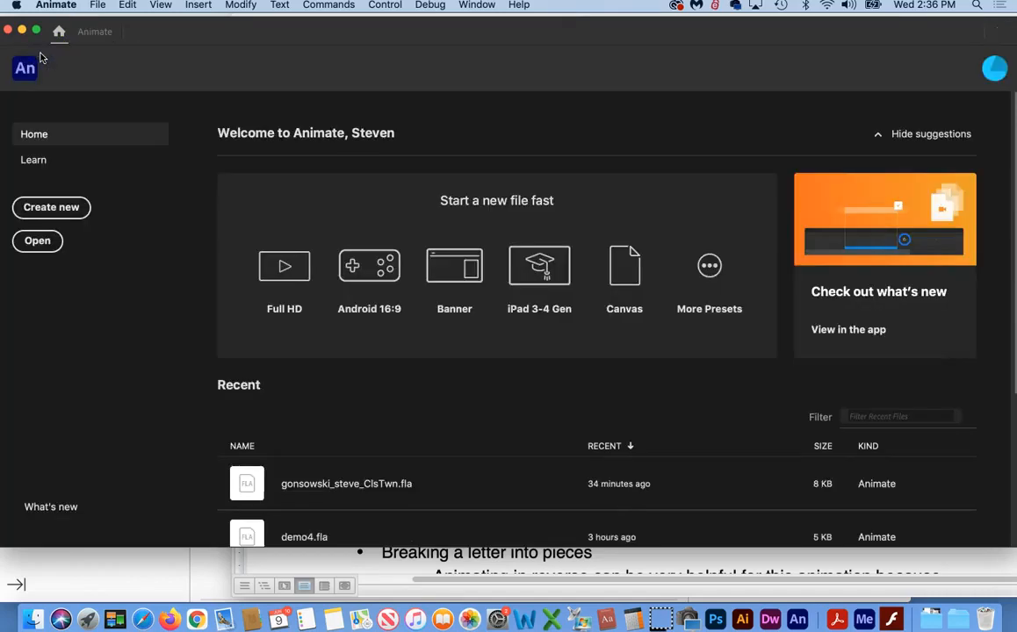
pyautogui.click(97, 5)
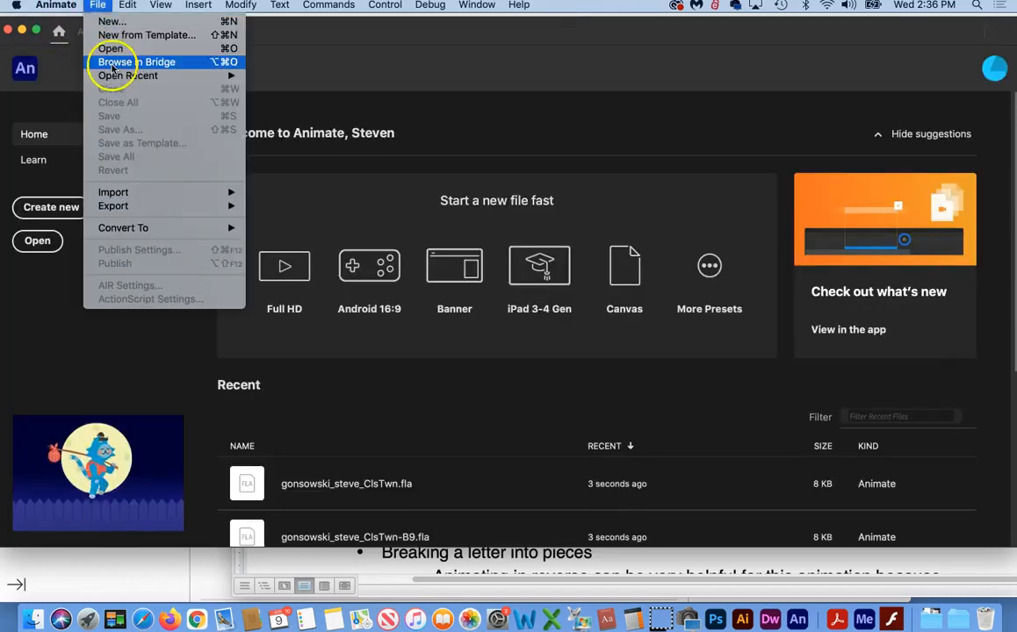
pyautogui.moveTo(110, 78)
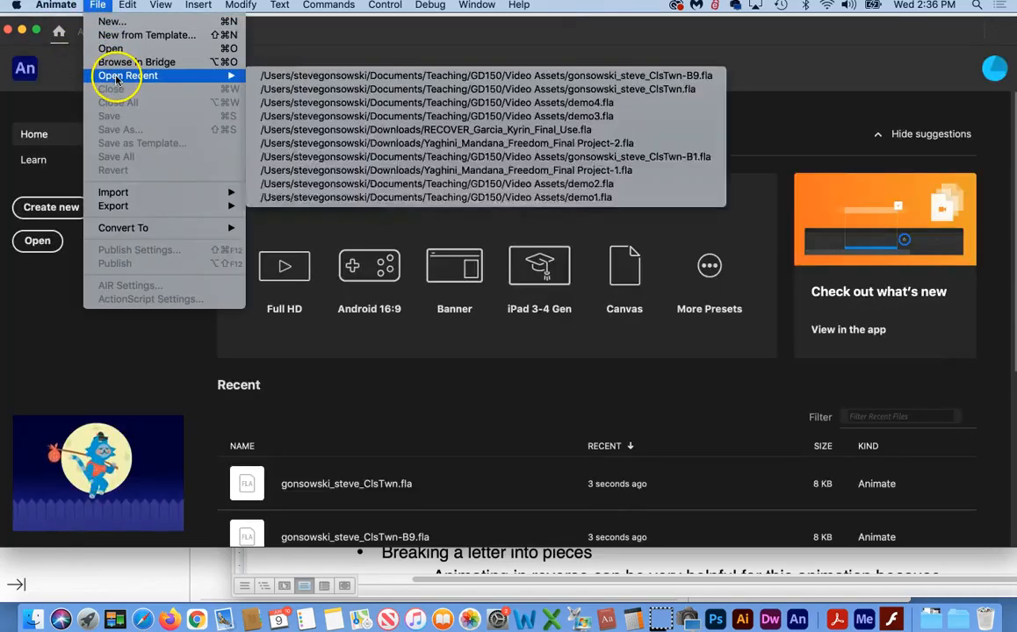
pyautogui.click(301, 90)
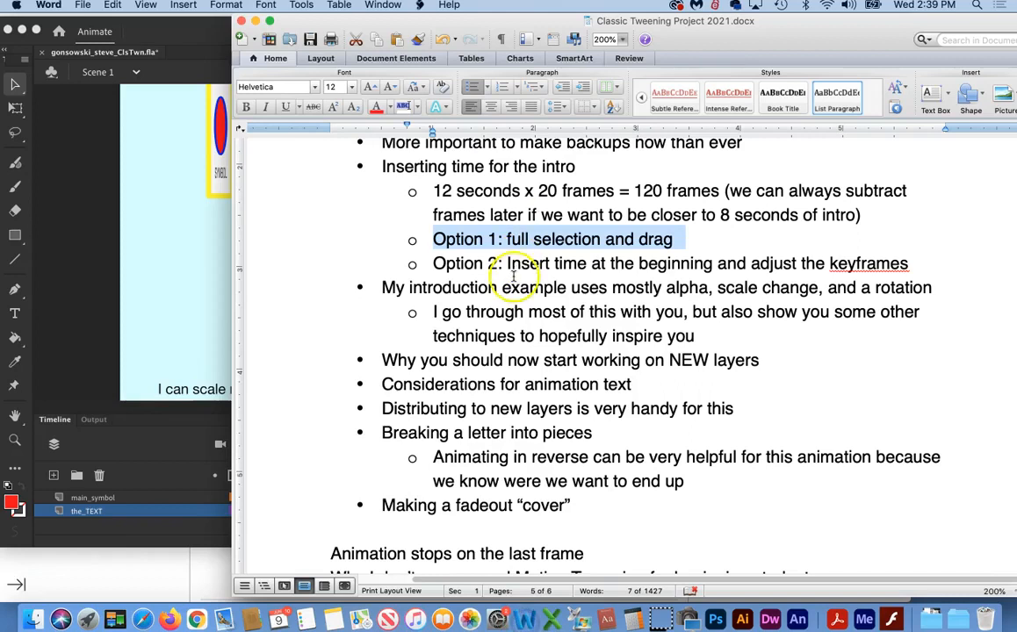
# Step: Highlight the note "Option 1: full selection and drag" in the project document, and return to Animate
pyautogui.click(433, 240)
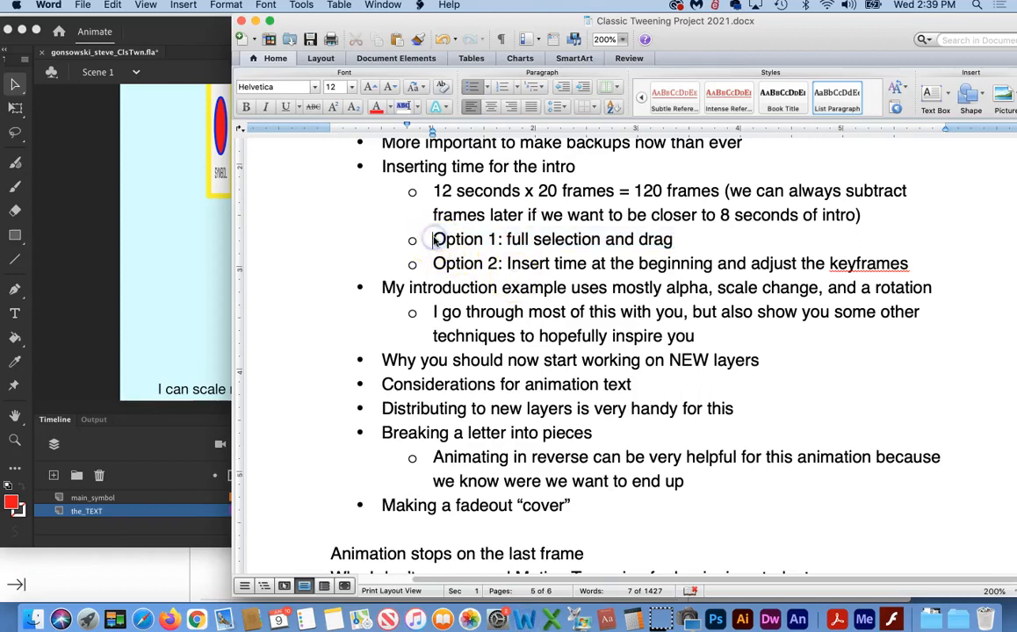
pyautogui.moveTo(433, 240); pyautogui.dragTo(699, 235)
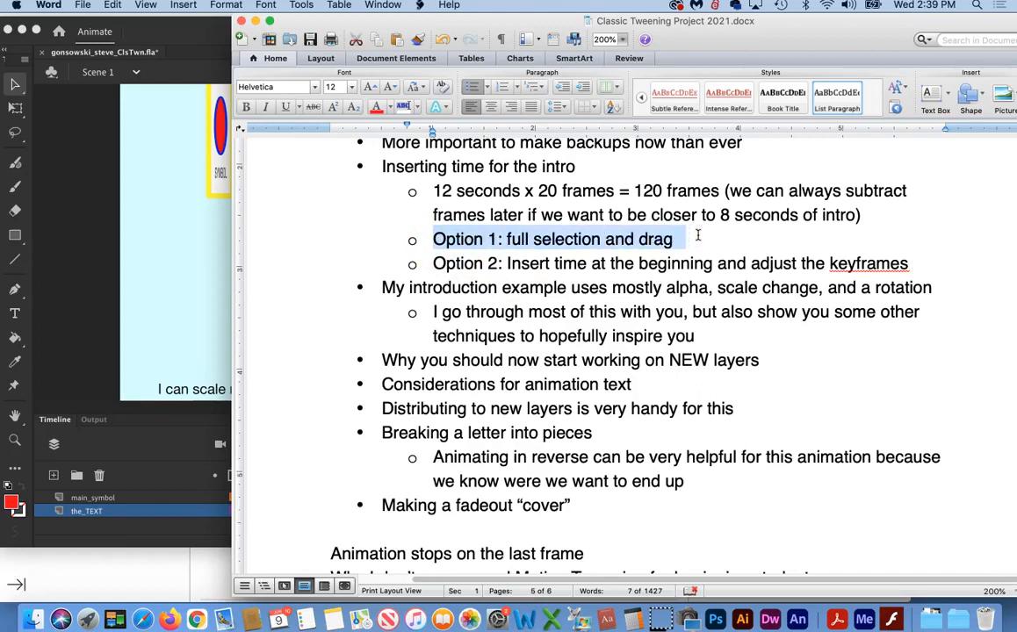
pyautogui.click(166, 242)
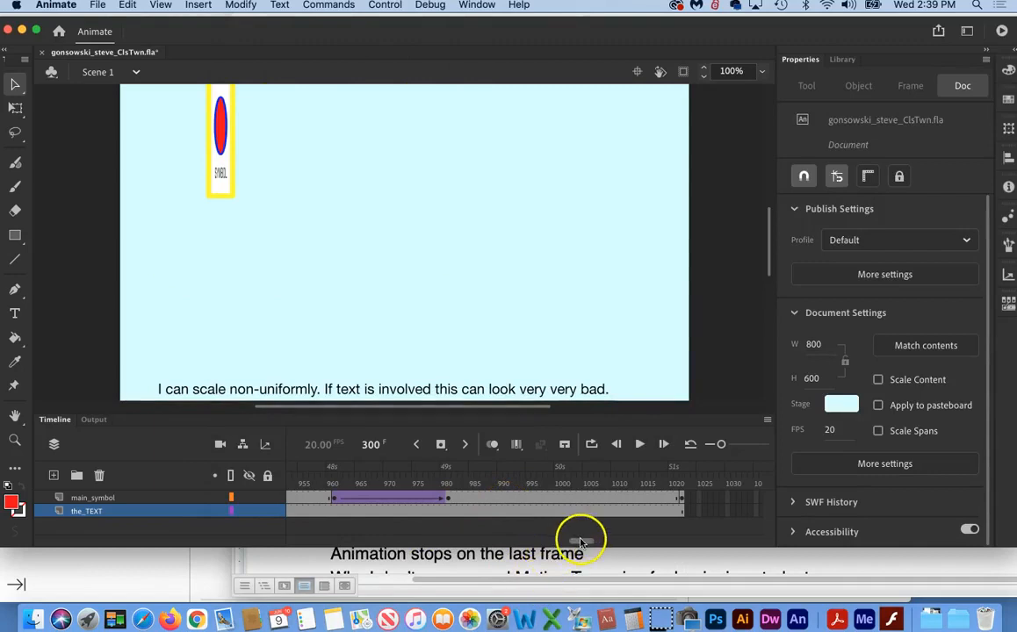
# Step: Select all frames on the main_symbol and the_TEXT layers from frame 1 through frame 1022, and clear the selection
pyautogui.moveTo(580, 542); pyautogui.dragTo(270, 541)
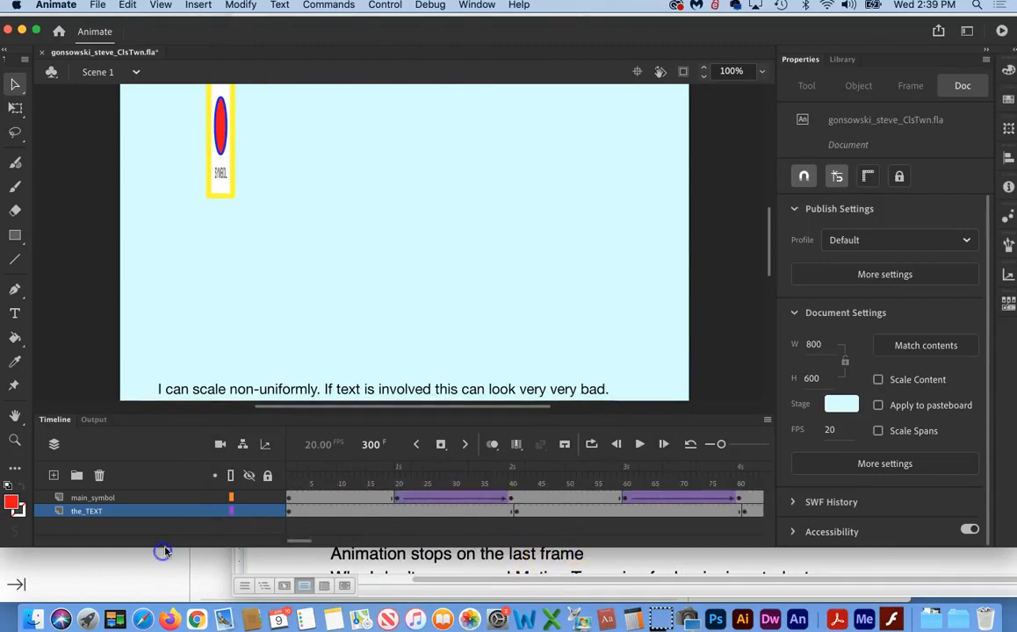
pyautogui.click(290, 498)
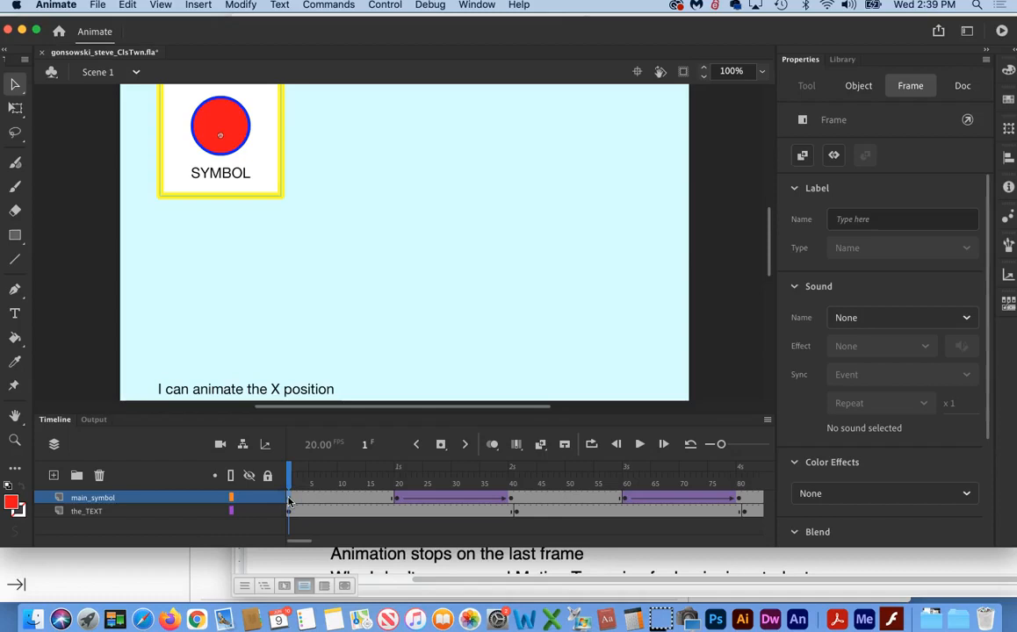
pyautogui.moveTo(303, 541); pyautogui.dragTo(587, 551)
pyautogui.click(580, 514)
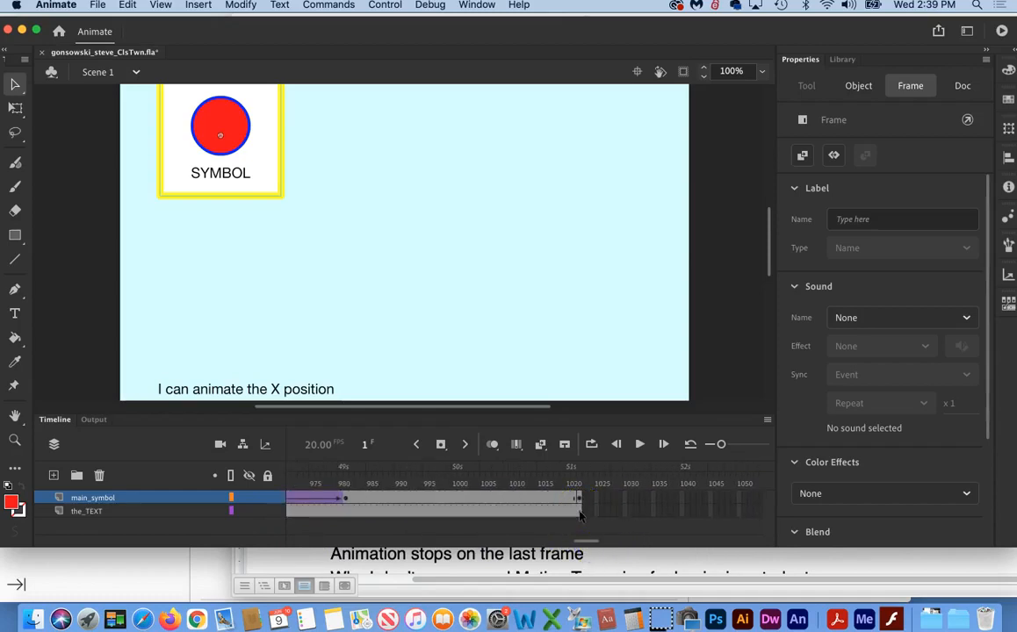
pyautogui.click(579, 514)
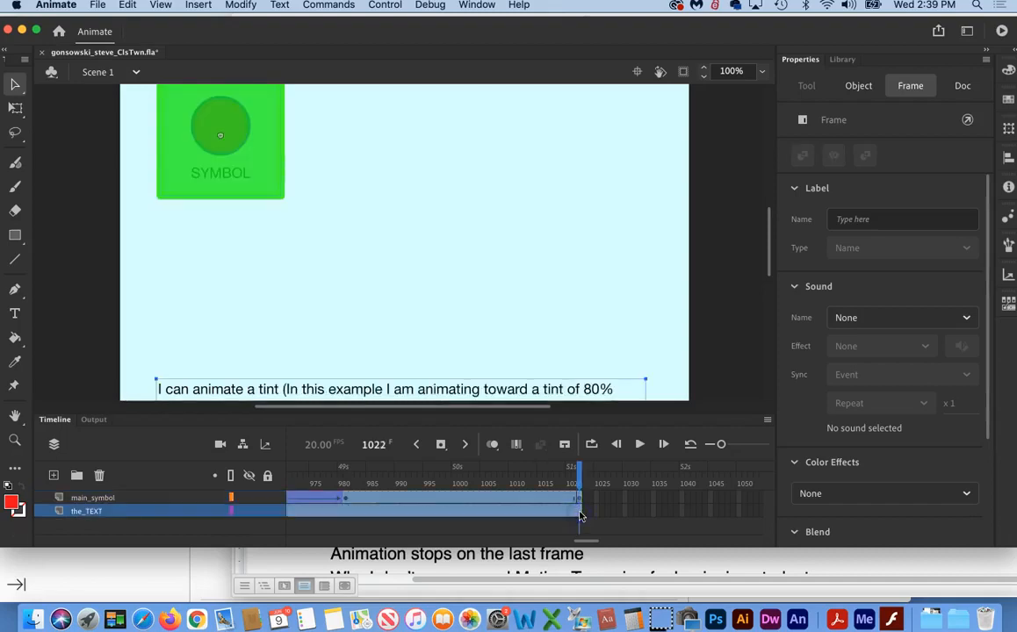
pyautogui.moveTo(579, 465); pyautogui.dragTo(471, 470)
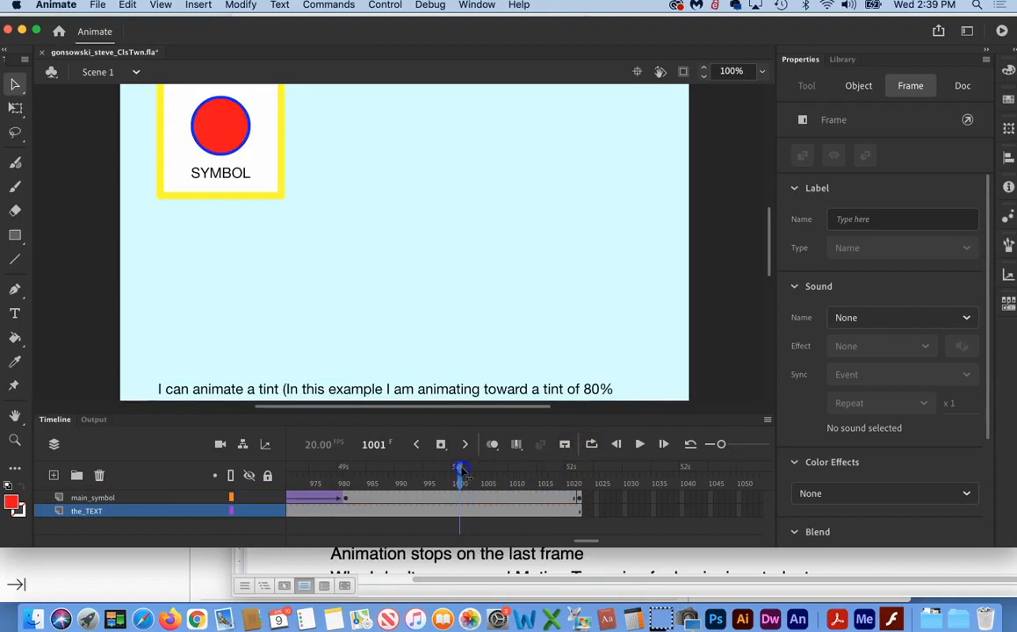
# Step: Try to shift all frames of both layers about 28 frames later by selecting from the last frame back to the first, and undo it
pyautogui.click(578, 516)
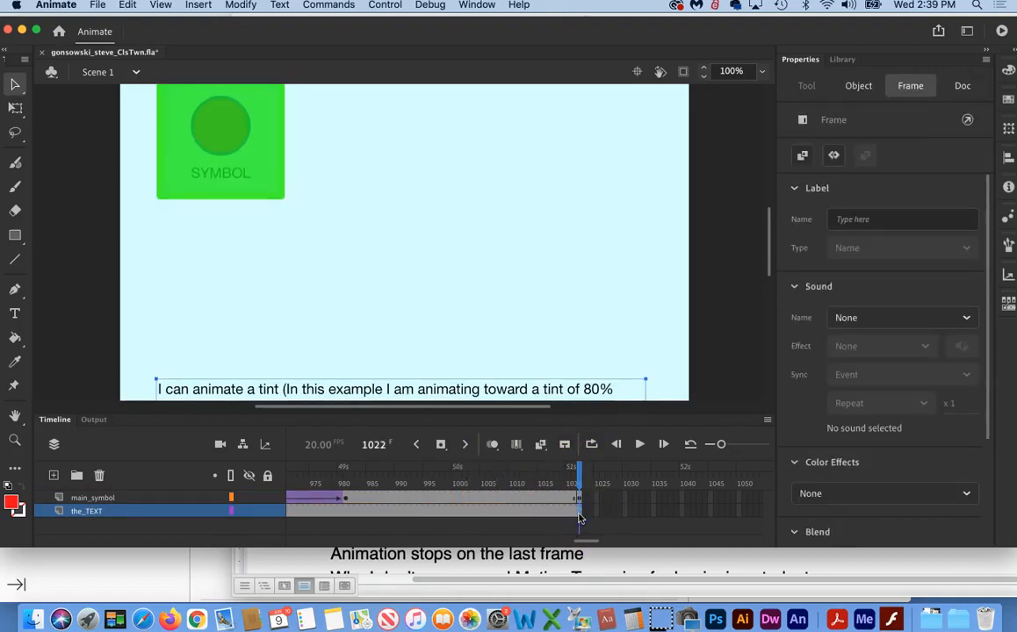
pyautogui.click(578, 518)
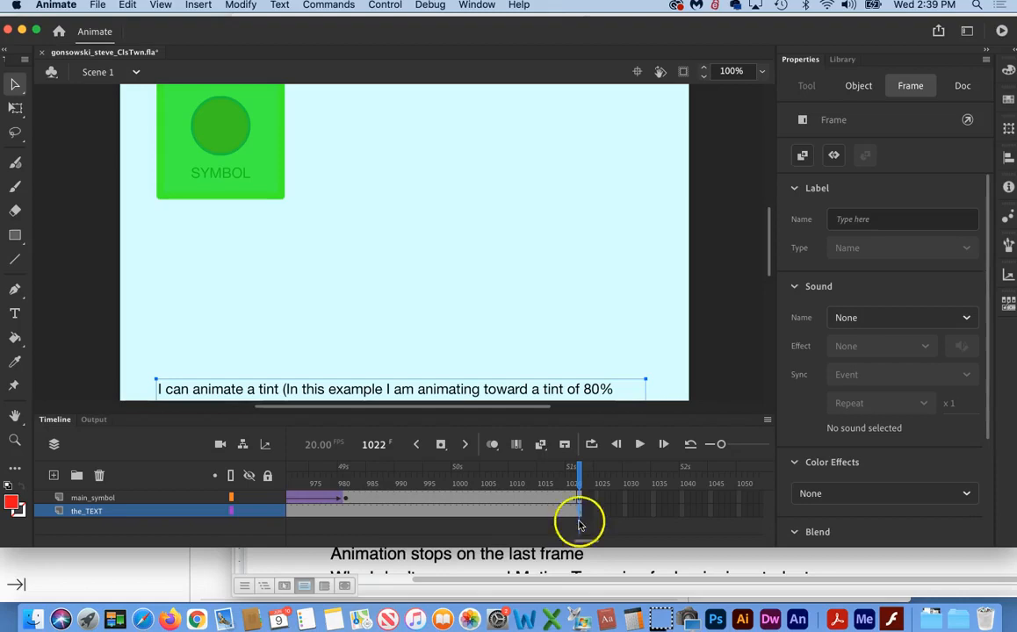
pyautogui.moveTo(586, 540); pyautogui.dragTo(236, 551)
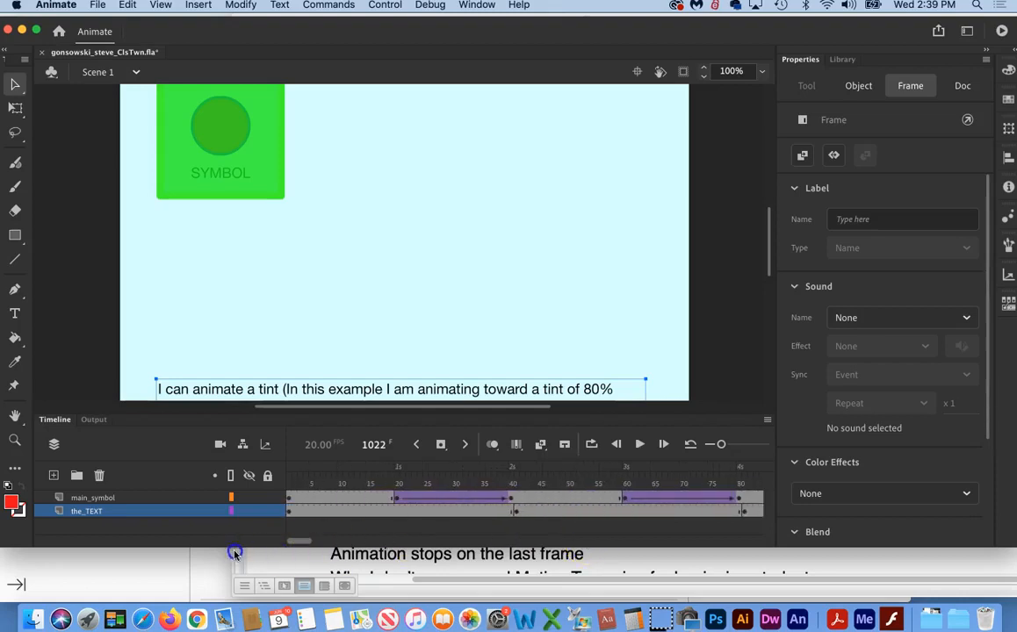
pyautogui.click(289, 499)
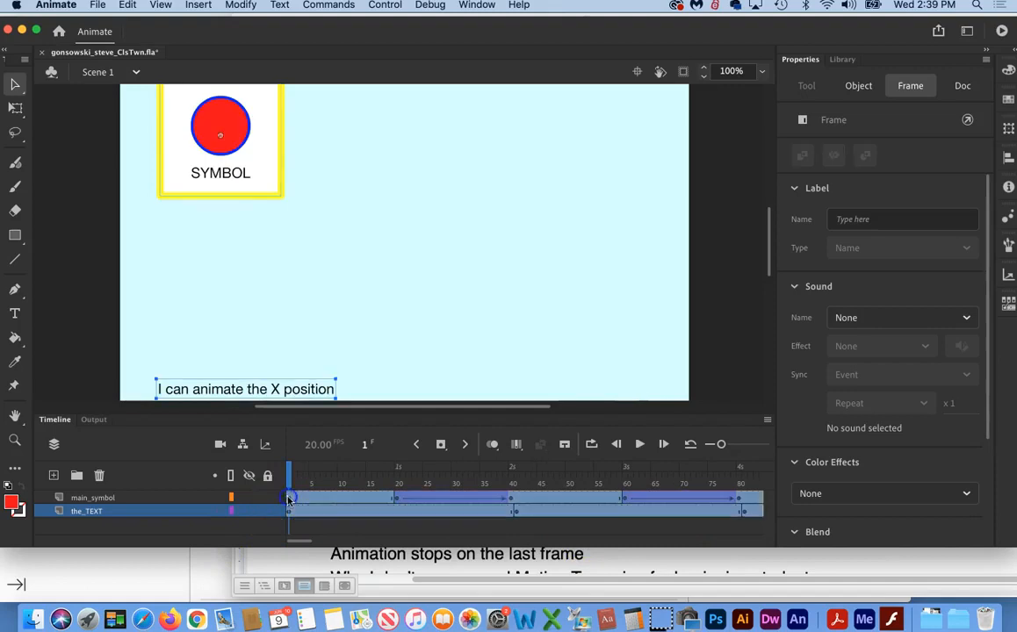
pyautogui.moveTo(323, 502); pyautogui.dragTo(423, 498)
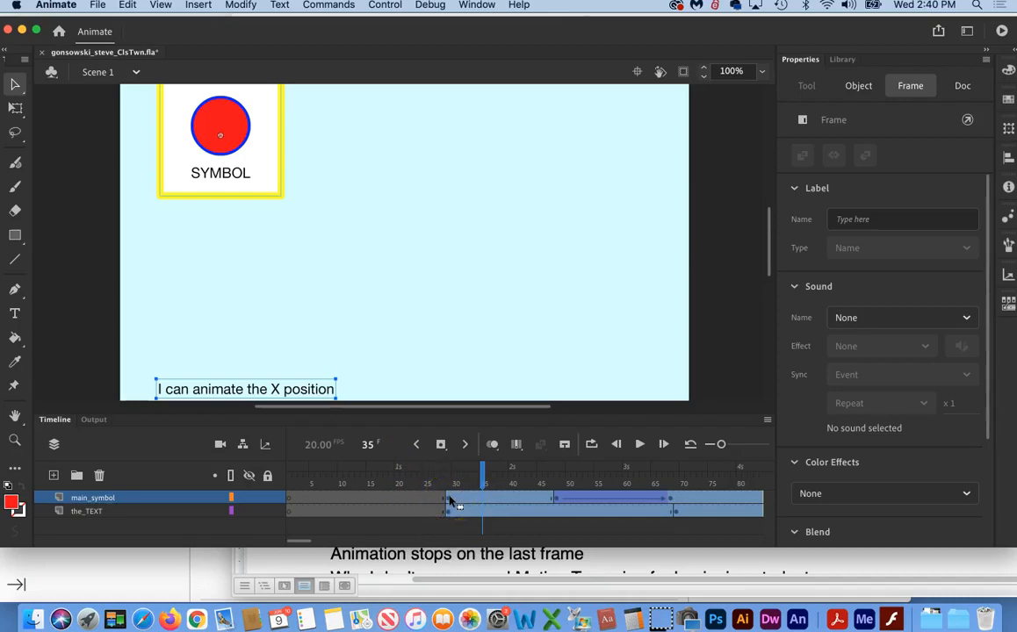
pyautogui.press('super+z')
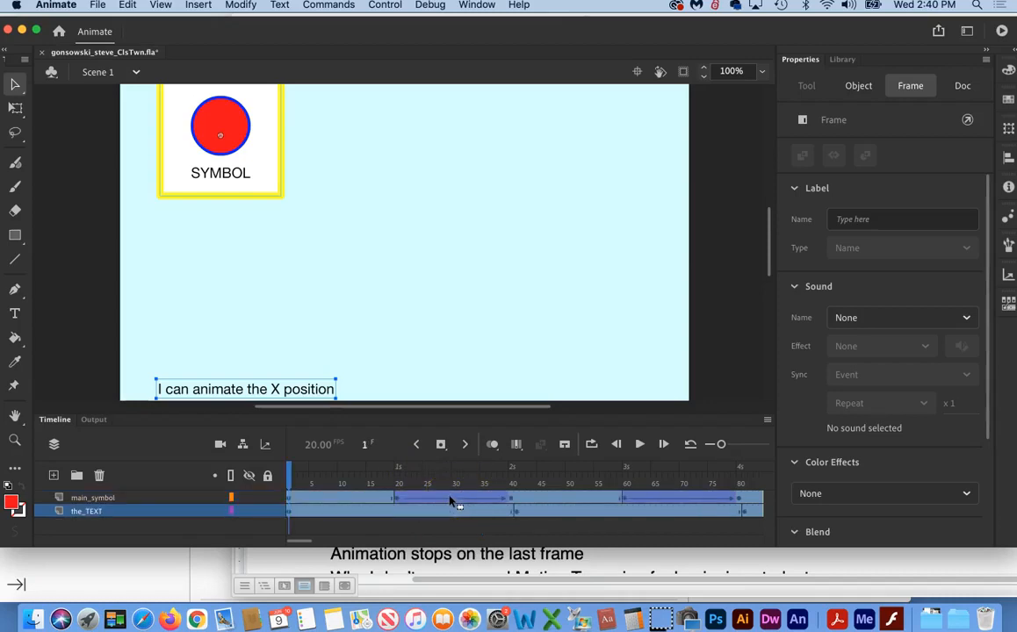
# Step: Insert 20 frames of extra time at frame 11 across the main_symbol and the_TEXT layers
pyautogui.click(366, 480)
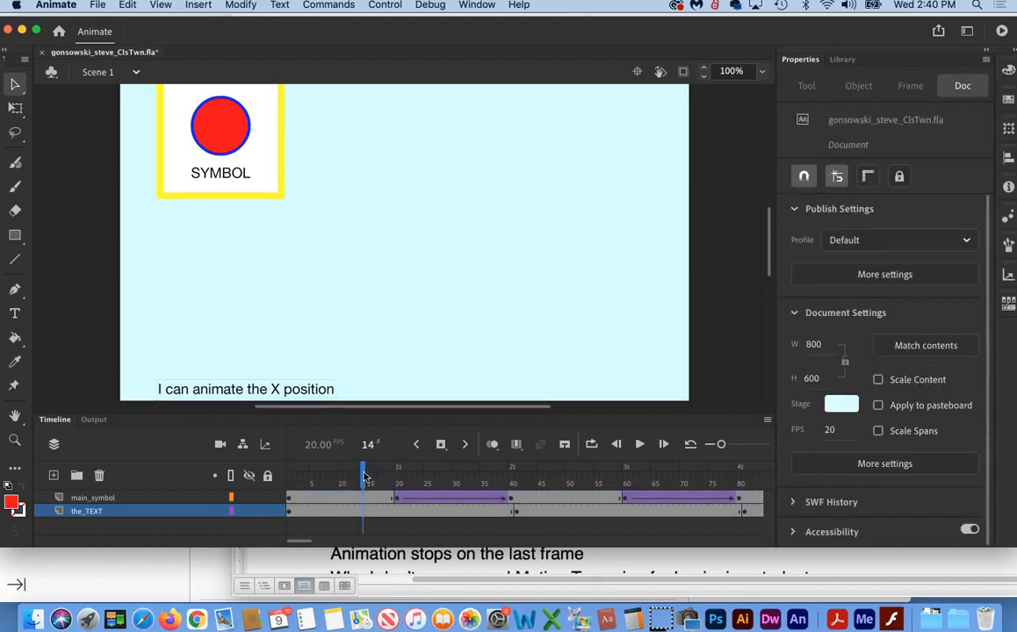
pyautogui.click(281, 475)
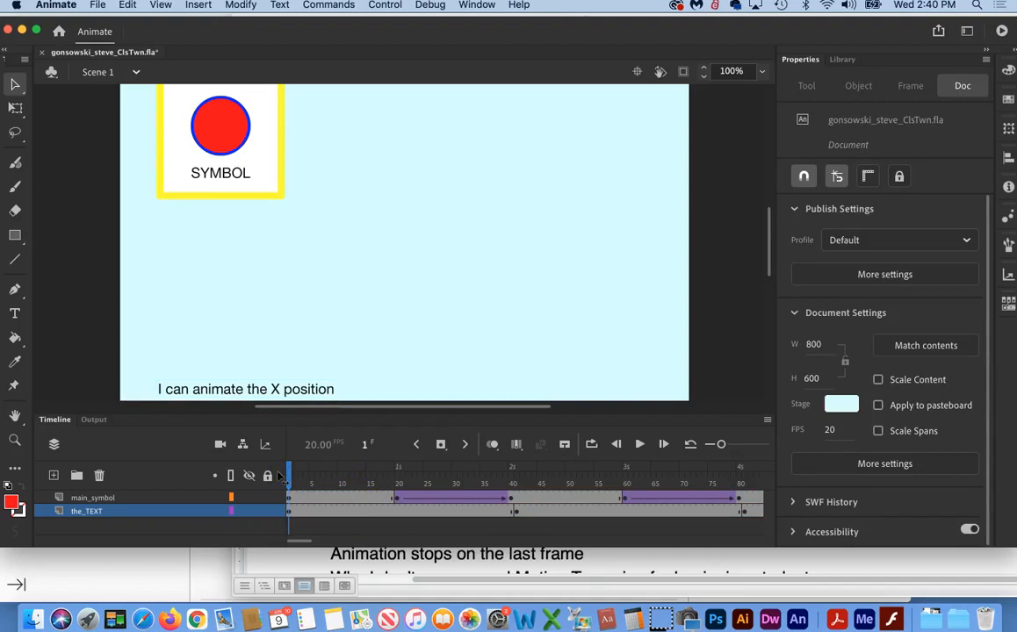
pyautogui.click(345, 501)
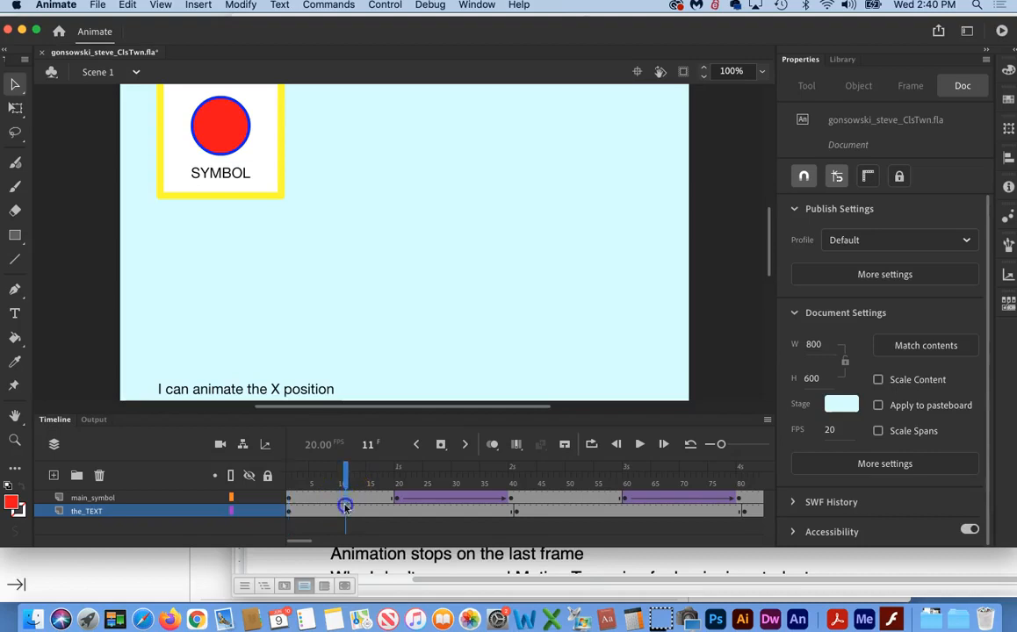
pyautogui.click(345, 517)
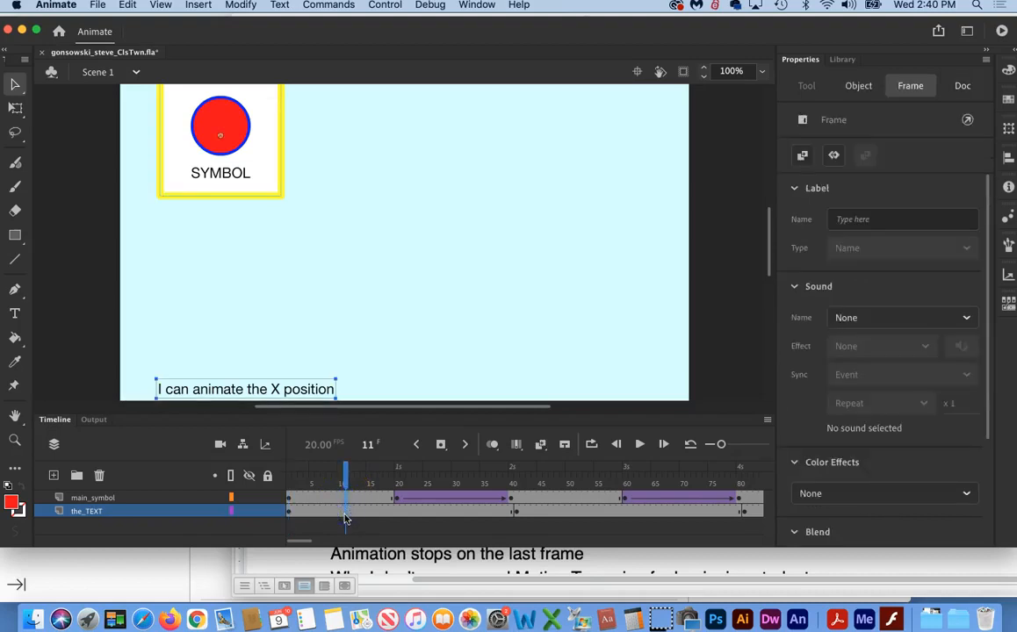
pyautogui.click(346, 518)
pyautogui.press('F5')
pyautogui.press('F5')
pyautogui.press('F5')
pyautogui.press('F5')
pyautogui.press('F5')
pyautogui.press('F5')
pyautogui.press('F5')
pyautogui.press('F5')
pyautogui.press('F5')
pyautogui.press('F5')
pyautogui.press('F5')
pyautogui.press('F5')
pyautogui.press('F5')
pyautogui.press('F5')
pyautogui.press('F5')
pyautogui.press('F5')
pyautogui.press('F5')
pyautogui.press('F5')
pyautogui.press('F5')
pyautogui.press('F5')
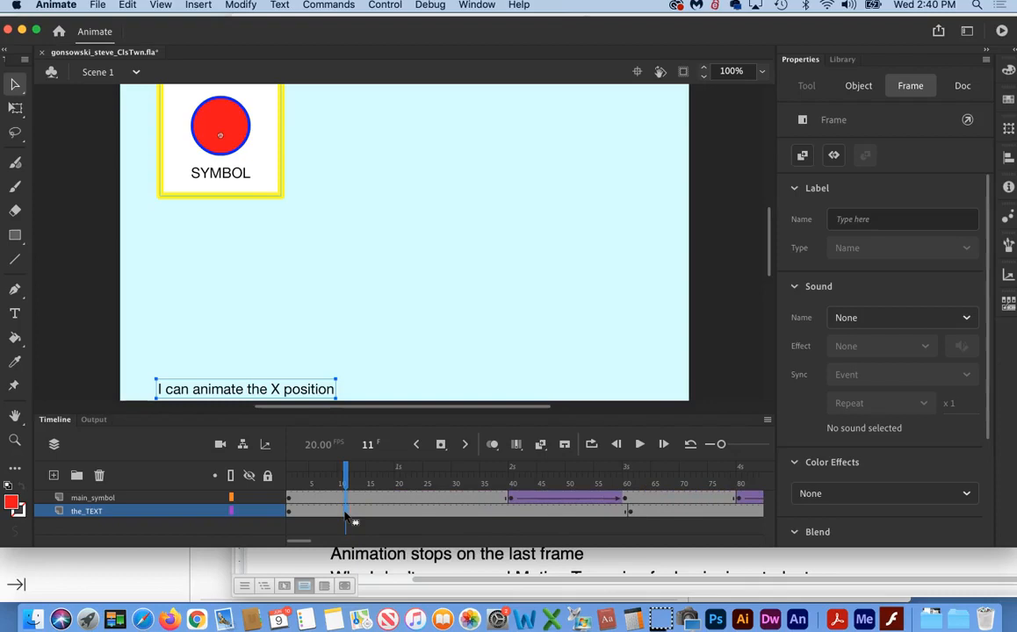
# Step: Move the first keyframes of the main_symbol and the_TEXT layers from frame 1 to frame 20
pyautogui.click(289, 498)
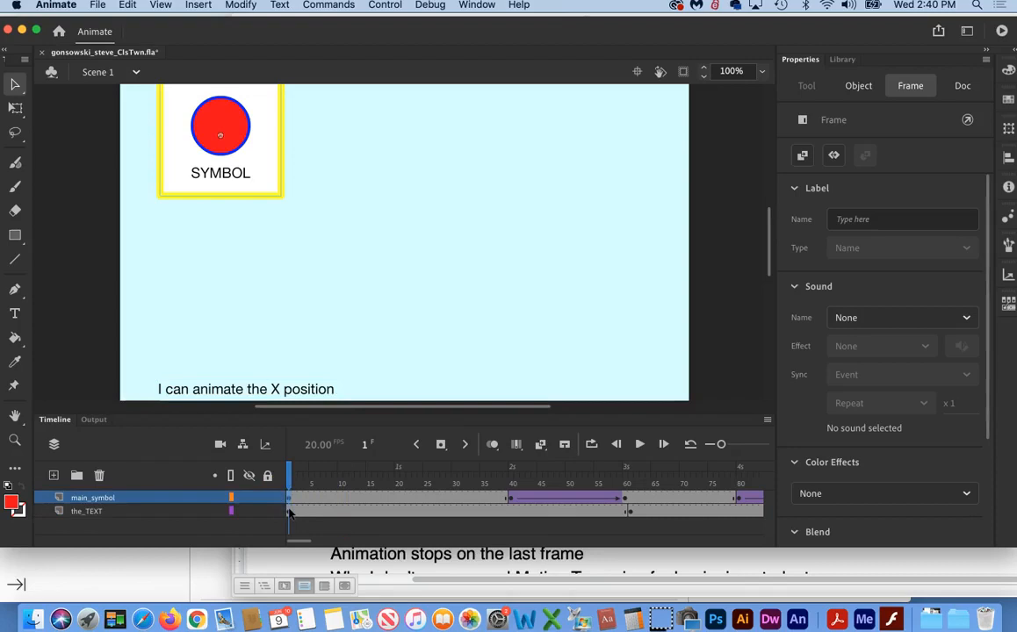
pyautogui.click(289, 512)
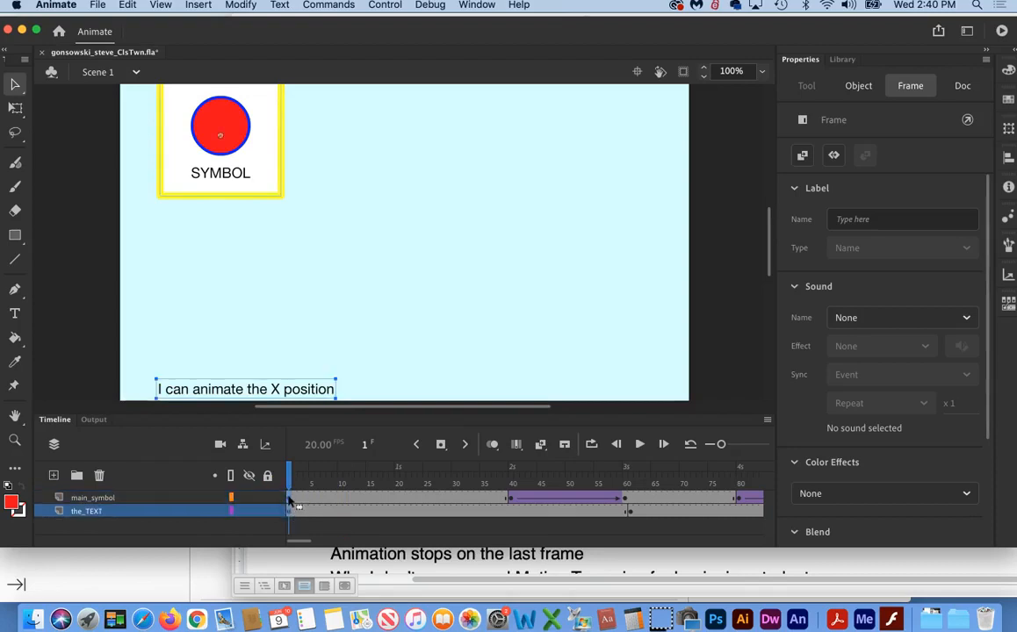
pyautogui.click(399, 496)
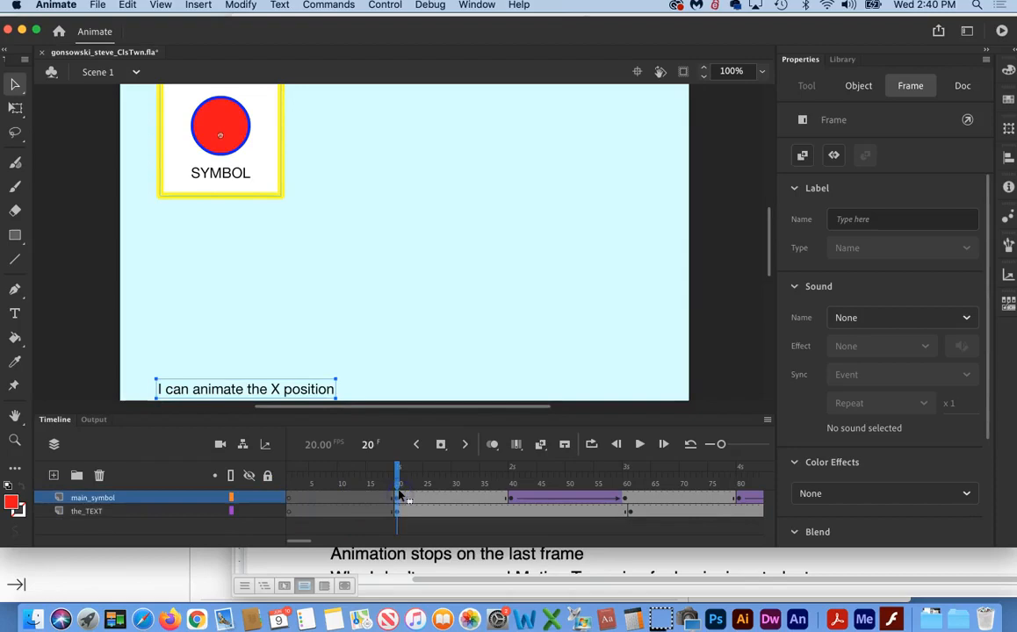
# Step: Insert frames at frame 12 on the main_symbol and the_TEXT layers until their first filled keyframes reach frame 95
pyautogui.click(351, 499)
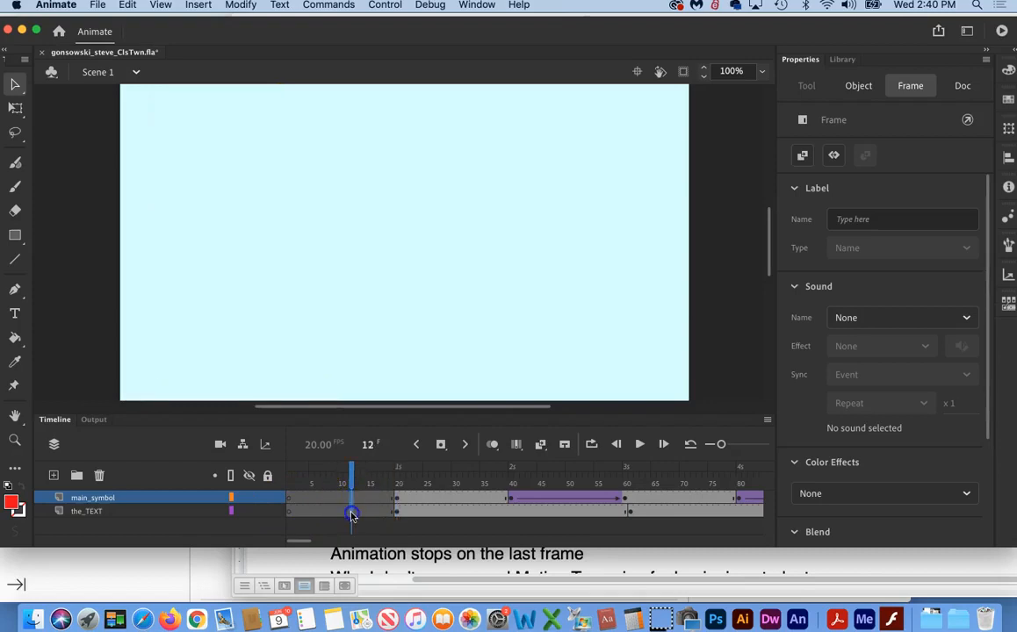
pyautogui.click(351, 517)
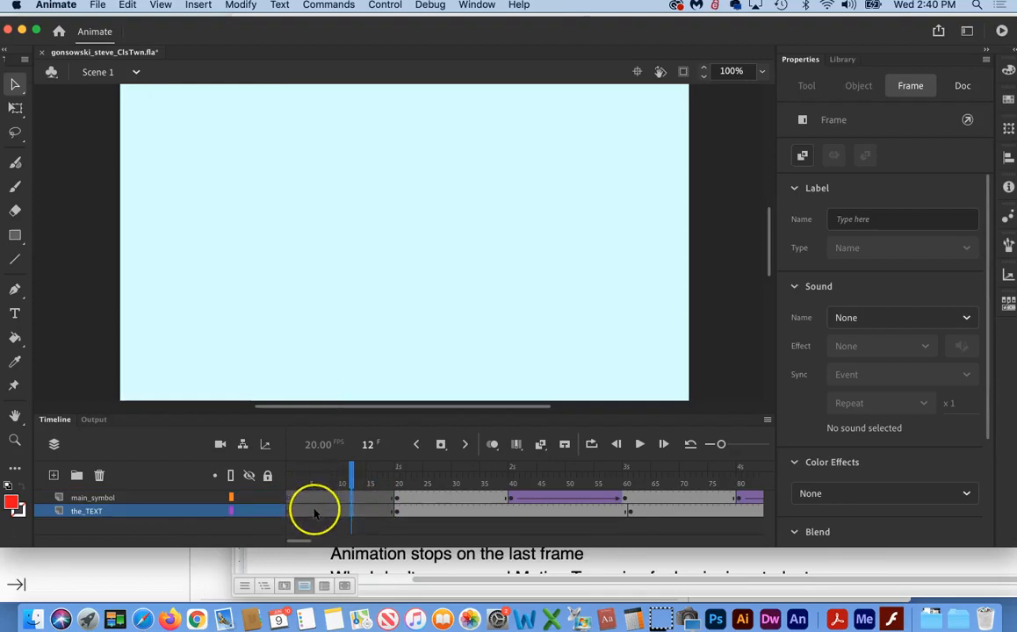
pyautogui.moveTo(315, 514); pyautogui.dragTo(536, 514)
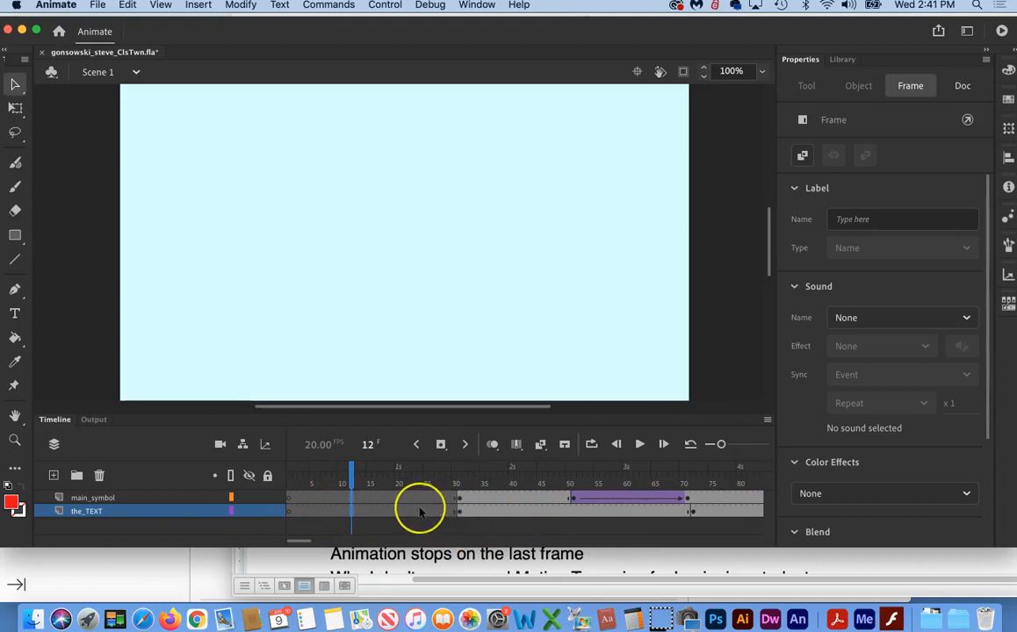
pyautogui.press('F5')
pyautogui.press('F5')
pyautogui.press('F5')
pyautogui.press('F5')
pyautogui.press('F5')
pyautogui.press('F5')
pyautogui.press('F5')
pyautogui.press('F5')
pyautogui.press('F5')
pyautogui.press('F5')
pyautogui.press('F5')
pyautogui.press('F5')
pyautogui.press('F5')
pyautogui.press('F5')
pyautogui.press('F5')
pyautogui.press('F5')
pyautogui.press('F5')
pyautogui.press('F5')
pyautogui.press('F5')
pyautogui.press('F5')
pyautogui.press('F5')
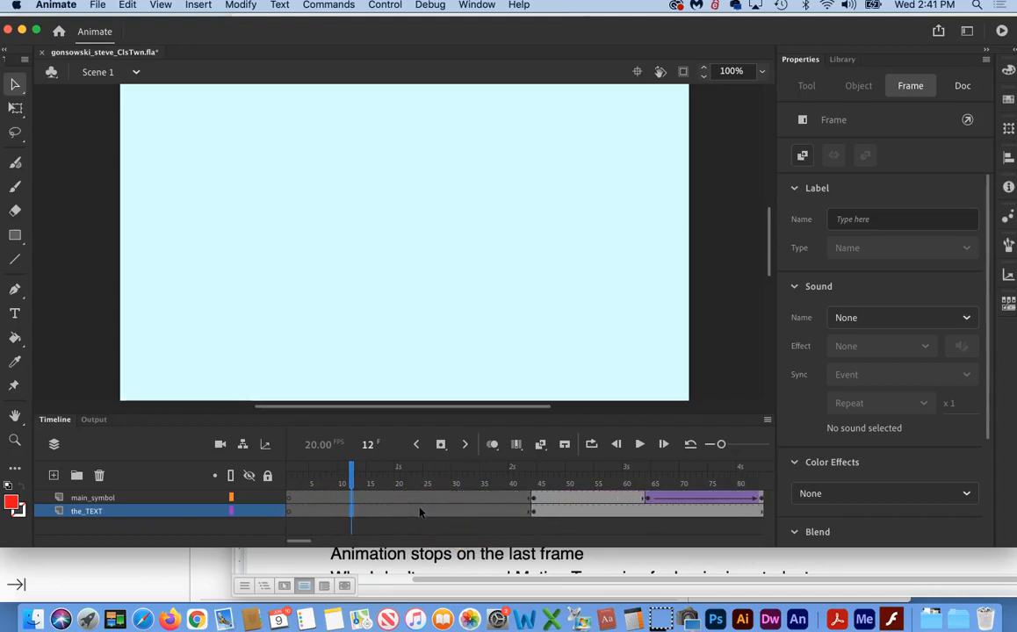
pyautogui.press('F5')
pyautogui.press('F5')
pyautogui.press('F5')
pyautogui.press('F5')
pyautogui.press('F5')
pyautogui.press('F5')
pyautogui.press('F5')
pyautogui.press('F5')
pyautogui.press('F5')
pyautogui.press('F5')
pyautogui.press('F5')
pyautogui.press('F5')
pyautogui.press('F5')
pyautogui.press('F5')
pyautogui.press('F5')
pyautogui.press('F5')
pyautogui.press('F5')
pyautogui.press('F5')
pyautogui.press('F5')
pyautogui.press('F5')
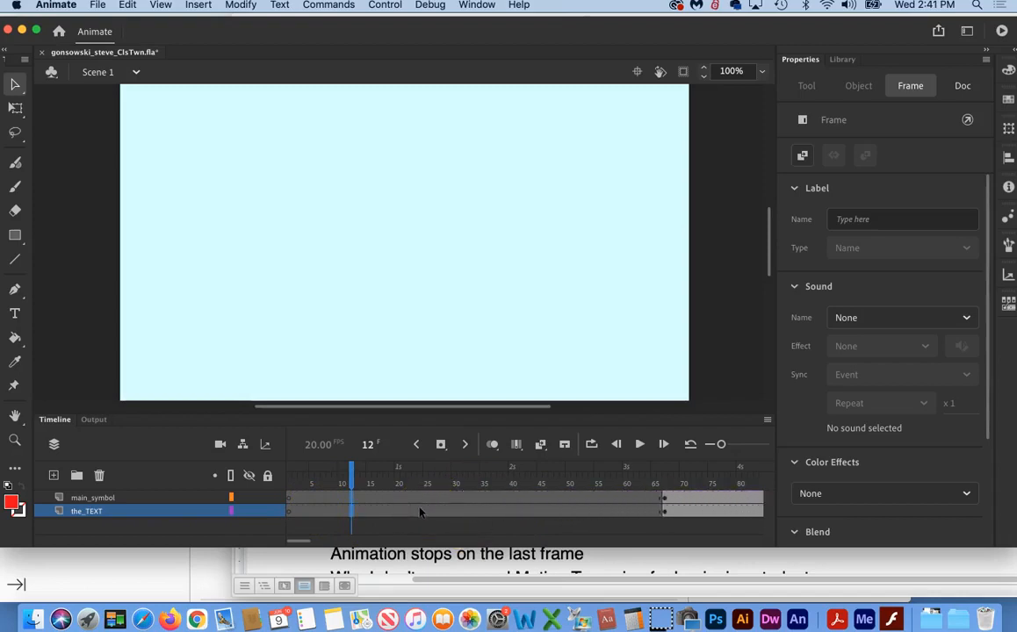
pyautogui.press('F5')
pyautogui.press('F5')
pyautogui.press('F5')
pyautogui.press('F5')
pyautogui.press('F5')
pyautogui.press('F5')
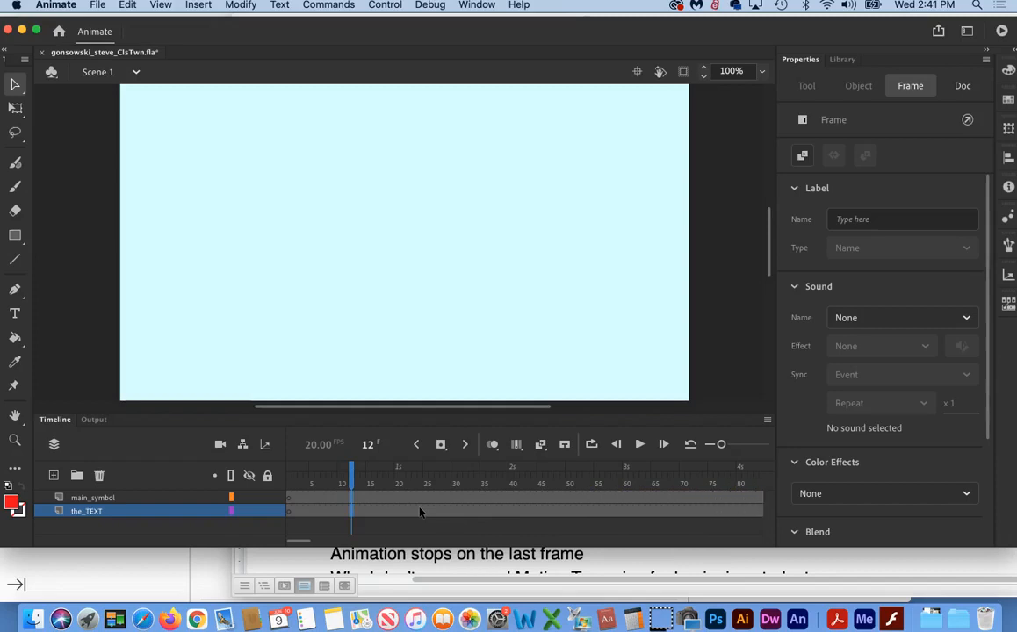
# Step: Insert more frames at frame 73 on both layers until their first filled keyframes reach frame 129
pyautogui.hscroll(10, 544, 504)
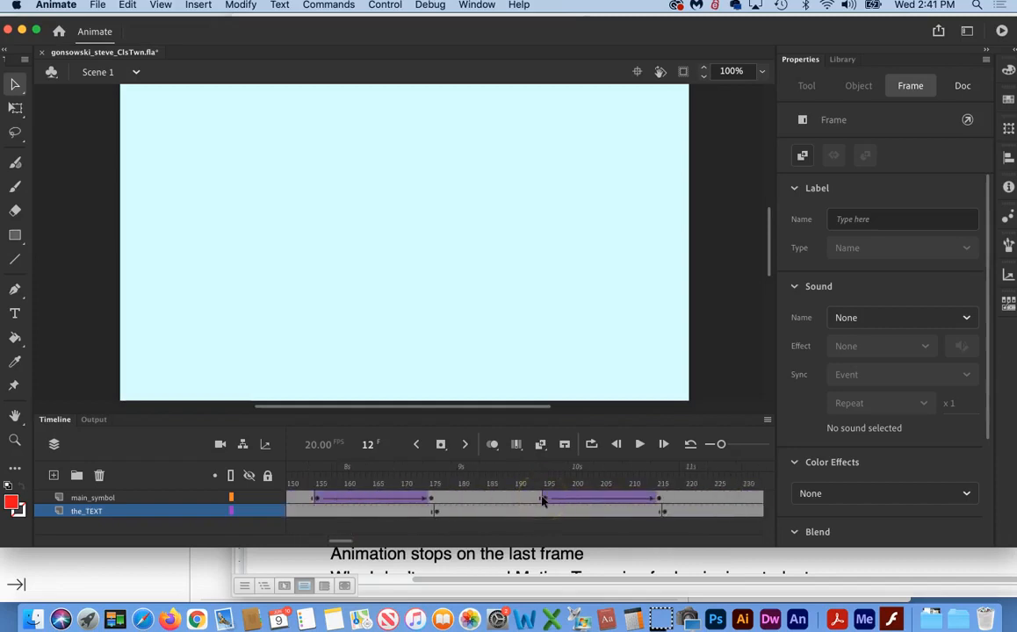
pyautogui.hscroll(-8, 543, 501)
pyautogui.click(518, 513)
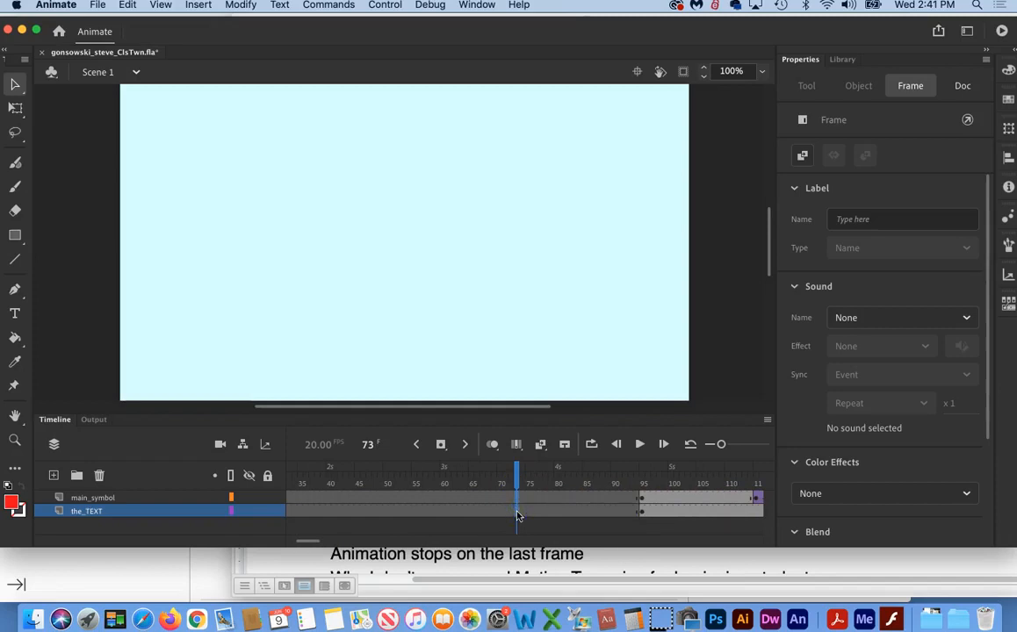
pyautogui.press('F5')
pyautogui.press('F5')
pyautogui.press('F5')
pyautogui.press('F5')
pyautogui.press('F5')
pyautogui.press('F5')
pyautogui.press('F5')
pyautogui.press('F5')
pyautogui.press('F5')
pyautogui.press('F5')
pyautogui.press('F5')
pyautogui.press('F5')
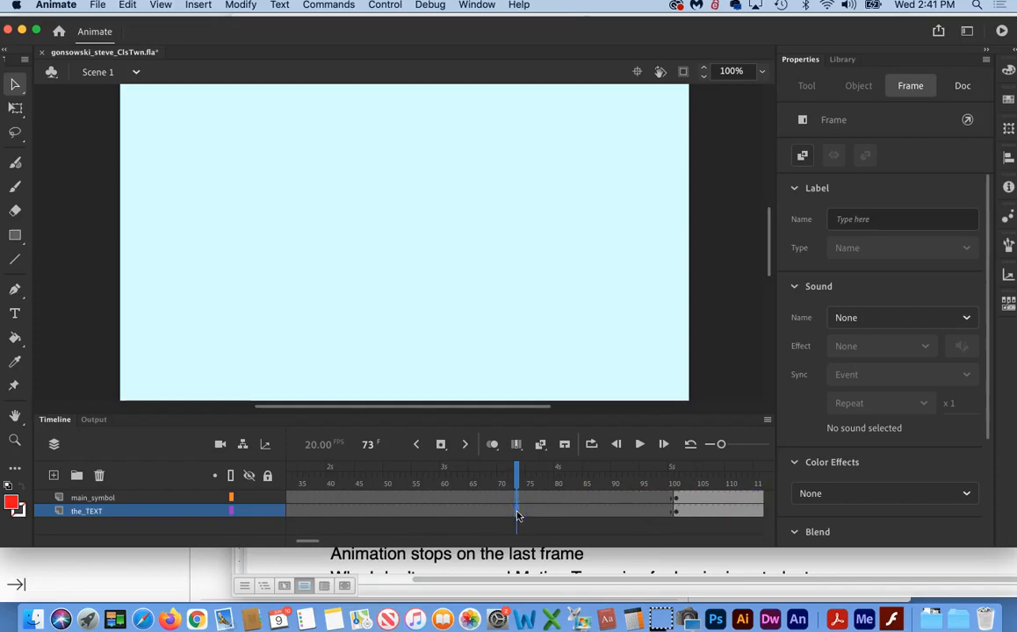
pyautogui.press('F5')
pyautogui.press('F5')
pyautogui.press('F5')
pyautogui.press('F5')
pyautogui.press('F5')
pyautogui.press('F5')
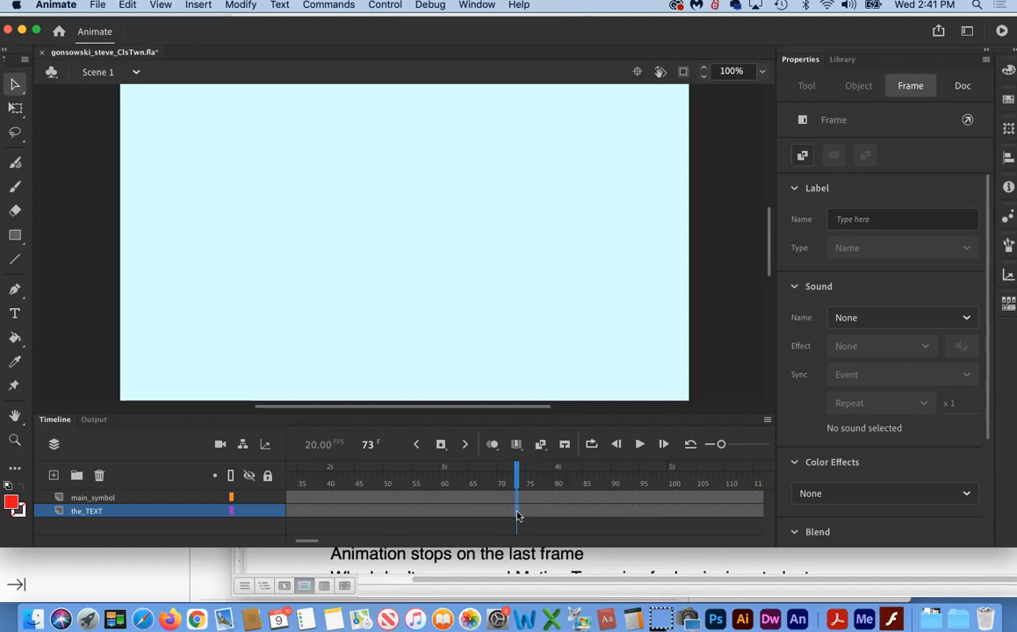
pyautogui.click(521, 512)
# Step: Insert more frames at frame 108 on both layers until their first filled keyframes reach frame 173
pyautogui.hscroll(5, 522, 512)
pyautogui.click(445, 497)
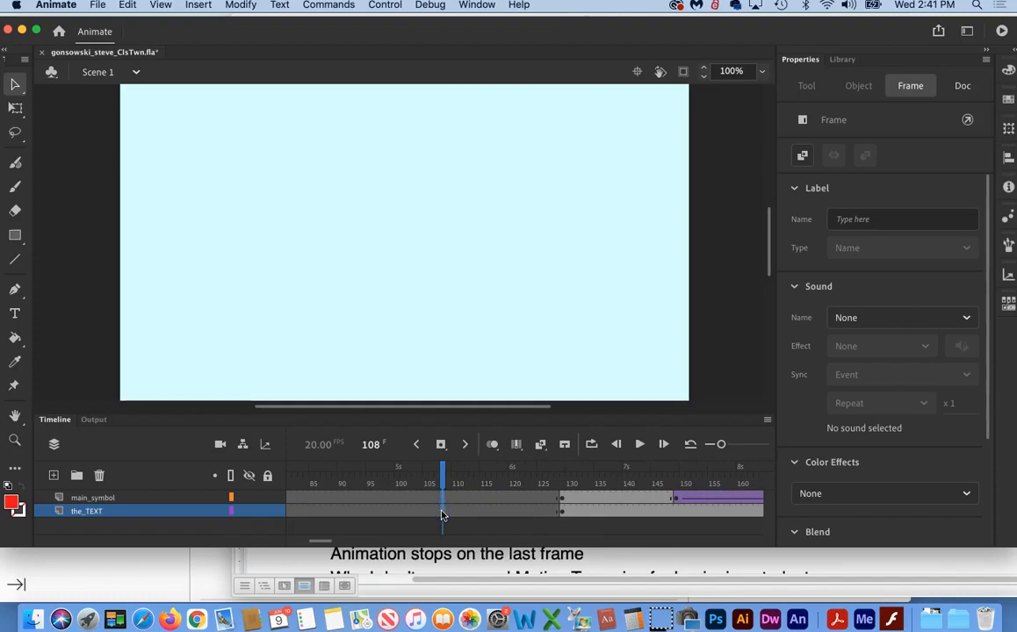
pyautogui.press('F5')
pyautogui.press('F5')
pyautogui.press('F5')
pyautogui.press('F5')
pyautogui.press('F5')
pyautogui.press('F5')
pyautogui.press('F5')
pyautogui.press('F5')
pyautogui.press('F5')
pyautogui.press('F5')
pyautogui.press('F5')
pyautogui.press('F5')
pyautogui.press('F5')
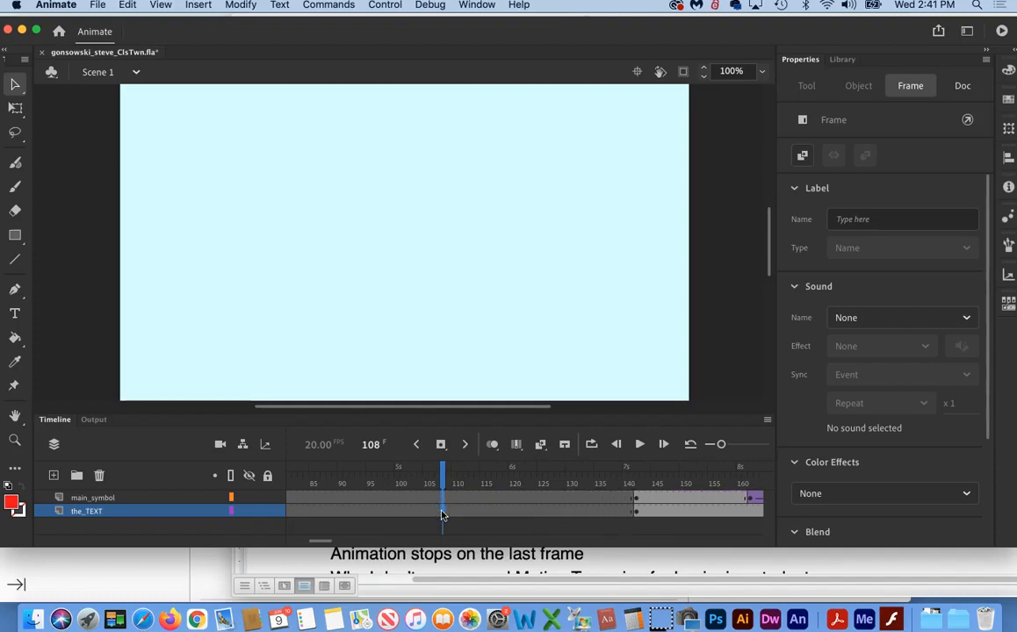
pyautogui.press('F5')
pyautogui.press('F5')
pyautogui.press('F5')
pyautogui.press('F5')
pyautogui.press('F5')
pyautogui.press('F5')
pyautogui.press('F5')
pyautogui.press('F5')
pyautogui.press('F5')
pyautogui.press('F5')
pyautogui.press('F5')
pyautogui.press('F5')
pyautogui.press('F5')
pyautogui.press('F5')
pyautogui.press('F5')
pyautogui.press('F5')
pyautogui.press('F5')
pyautogui.press('F5')
pyautogui.press('F5')
pyautogui.press('F5')
pyautogui.press('F5')
pyautogui.press('F5')
pyautogui.press('F5')
pyautogui.press('F5')
pyautogui.press('F5')
pyautogui.press('F5')
pyautogui.press('F5')
pyautogui.press('F5')
# Step: Insert more frames at frame 158 on both layers until their first filled keyframes reach frame 221
pyautogui.hscroll(5, 515, 513)
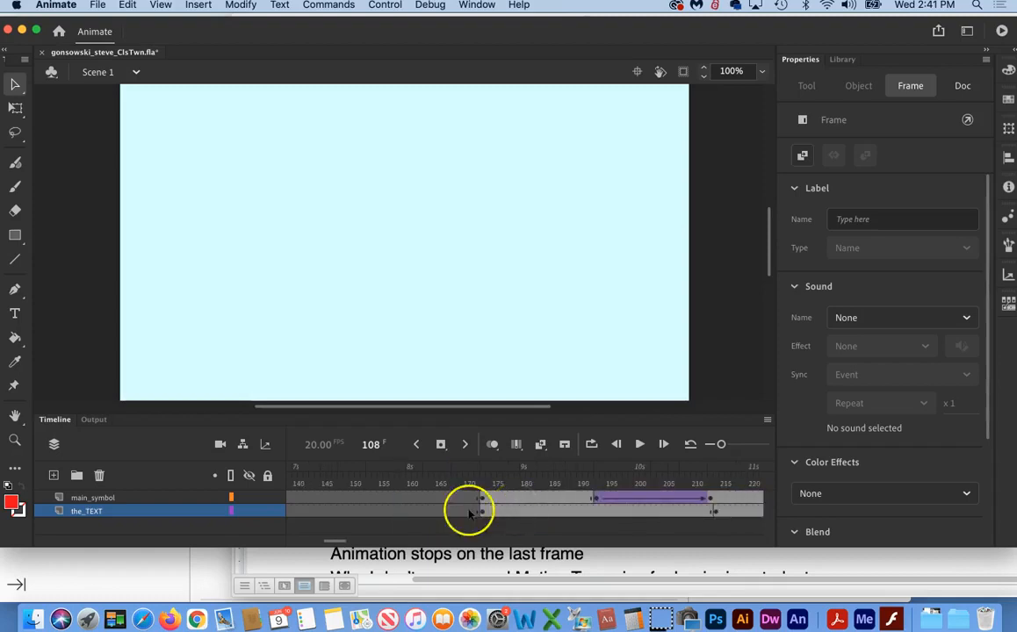
pyautogui.click(395, 510)
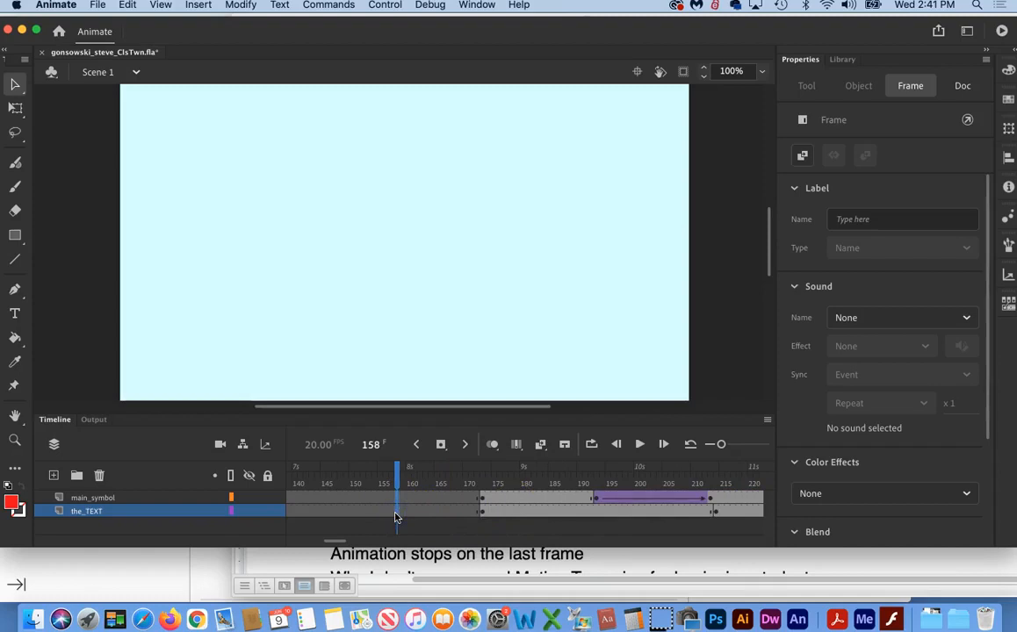
pyautogui.press('F5')
pyautogui.press('F5')
pyautogui.press('F5')
pyautogui.press('F5')
pyautogui.press('F5')
pyautogui.press('F5')
pyautogui.press('F5')
pyautogui.press('F5')
pyautogui.press('F5')
pyautogui.press('F5')
pyautogui.press('F5')
pyautogui.press('F5')
pyautogui.press('F5')
pyautogui.press('F5')
pyautogui.press('F5')
pyautogui.press('F5')
pyautogui.press('F5')
pyautogui.press('F5')
pyautogui.press('F5')
pyautogui.press('F5')
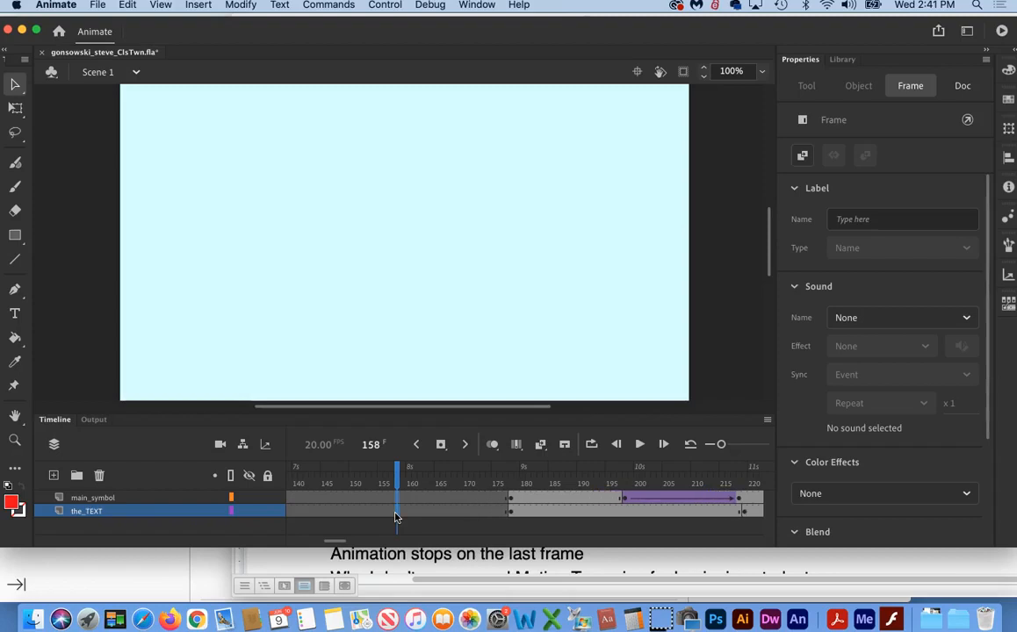
pyautogui.press('F5')
pyautogui.press('F5')
pyautogui.press('F5')
pyautogui.press('F5')
pyautogui.press('F5')
pyautogui.press('F5')
pyautogui.press('F5')
pyautogui.press('F5')
pyautogui.press('F5')
pyautogui.press('F5')
pyautogui.press('F5')
pyautogui.press('F5')
pyautogui.press('F5')
pyautogui.press('F5')
pyautogui.press('F5')
pyautogui.press('F5')
pyautogui.press('F5')
pyautogui.press('F5')
pyautogui.press('F5')
pyautogui.press('F5')
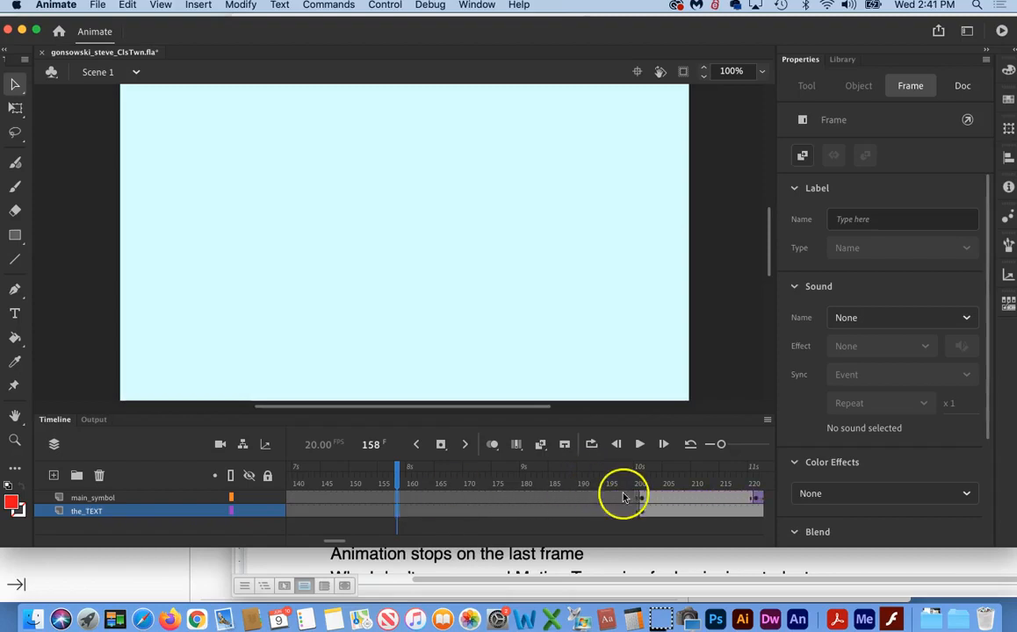
pyautogui.press('F5')
pyautogui.press('F5')
pyautogui.press('F5')
pyautogui.press('F5')
pyautogui.press('F5')
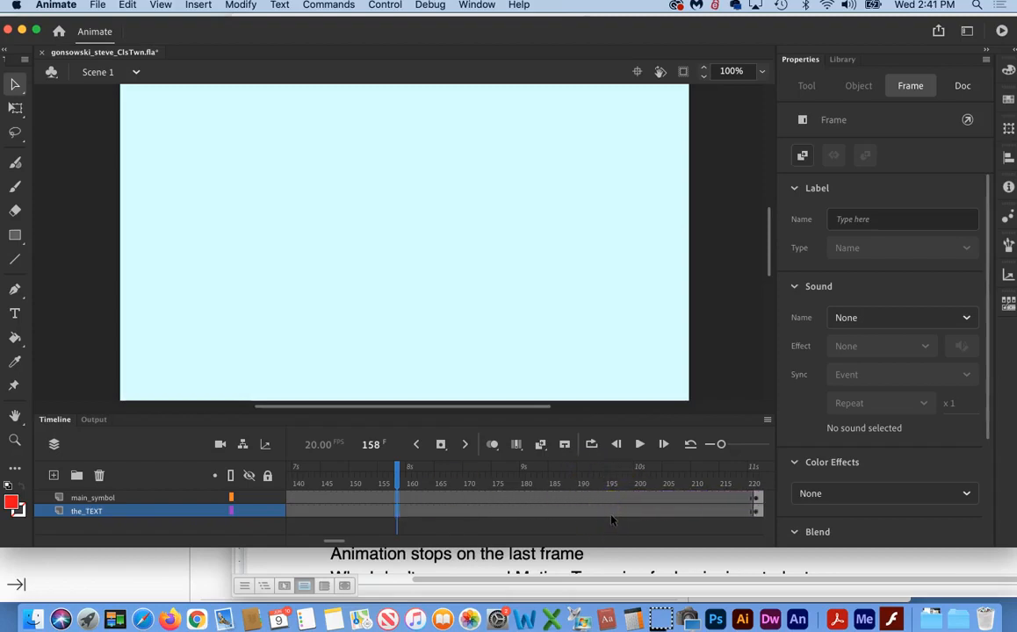
# Step: Insert more frames at frame 212 on both layers until their first filled keyframes reach frame 240, and scrub the playhead to frame 243
pyautogui.hscroll(10, 613, 521)
pyautogui.click(328, 513)
pyautogui.press('F5')
pyautogui.press('F5')
pyautogui.press('F5')
pyautogui.press('F5')
pyautogui.press('F5')
pyautogui.press('F5')
pyautogui.press('F5')
pyautogui.press('F5')
pyautogui.press('F5')
pyautogui.press('F5')
pyautogui.press('F5')
pyautogui.press('F5')
pyautogui.press('F5')
pyautogui.press('F5')
pyautogui.press('F5')
pyautogui.press('F5')
pyautogui.press('F5')
pyautogui.press('F5')
pyautogui.press('F5')
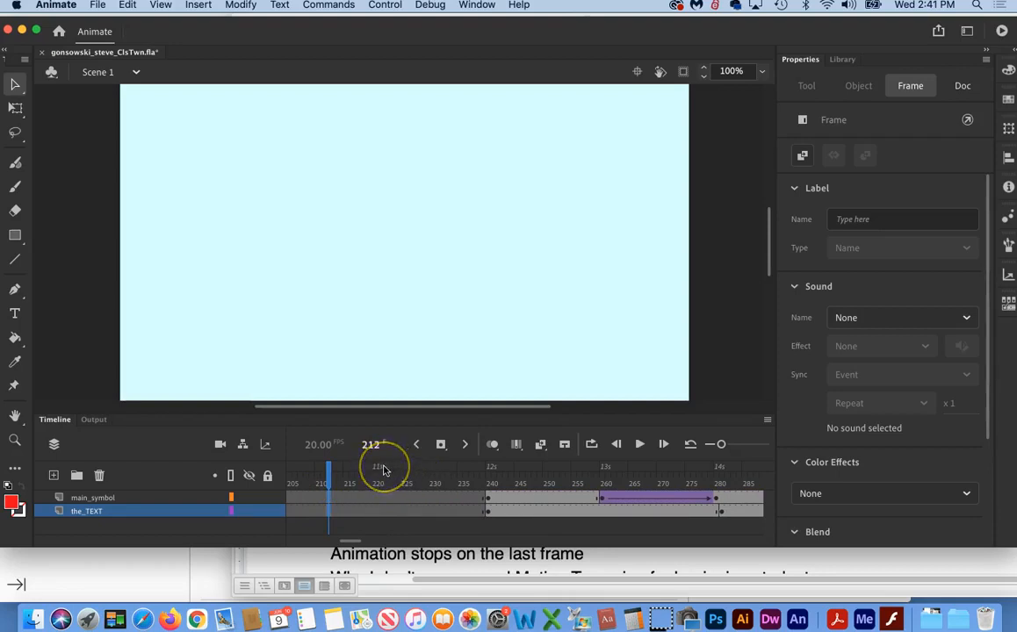
pyautogui.click(379, 497)
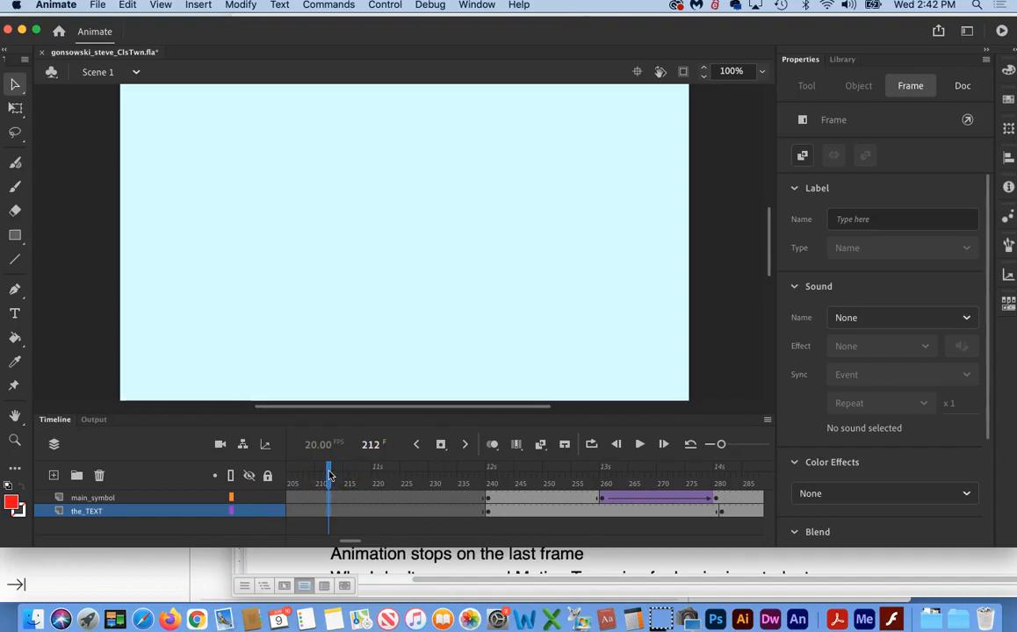
pyautogui.moveTo(363, 474); pyautogui.dragTo(508, 476)
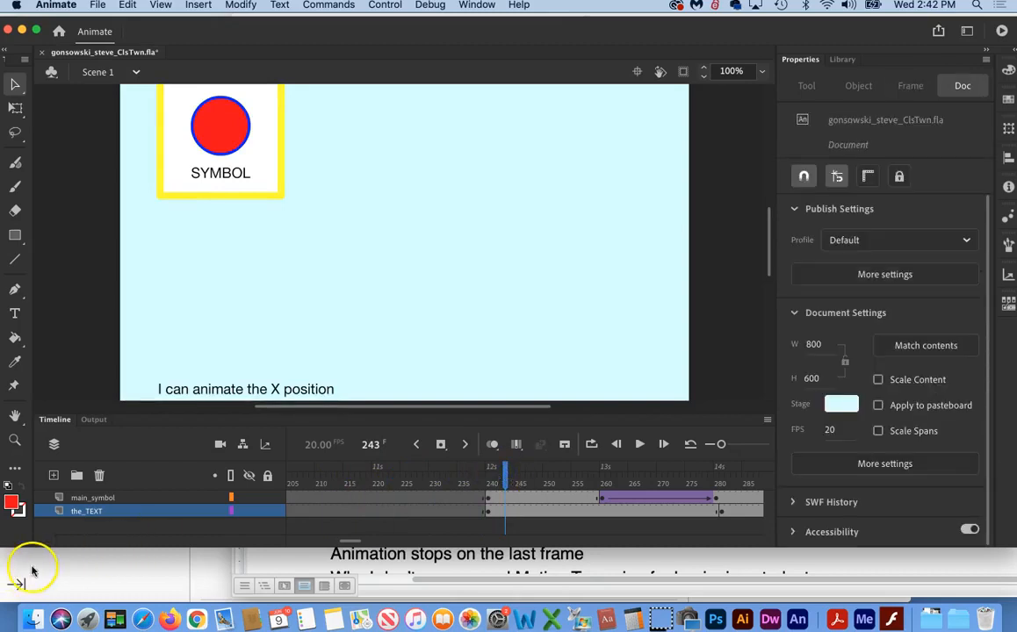
# Step: Switch to Flash Player, play the introduction of classicTwnSec1and2_WithButtons.swf, rewind it and play it again
pyautogui.click(32, 568)
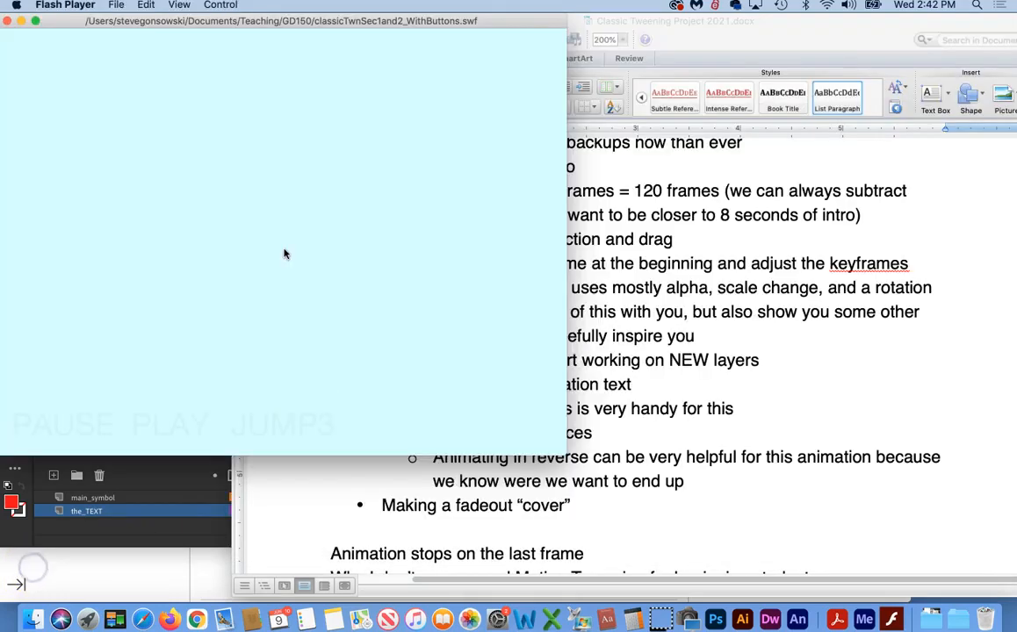
pyautogui.click(217, 5)
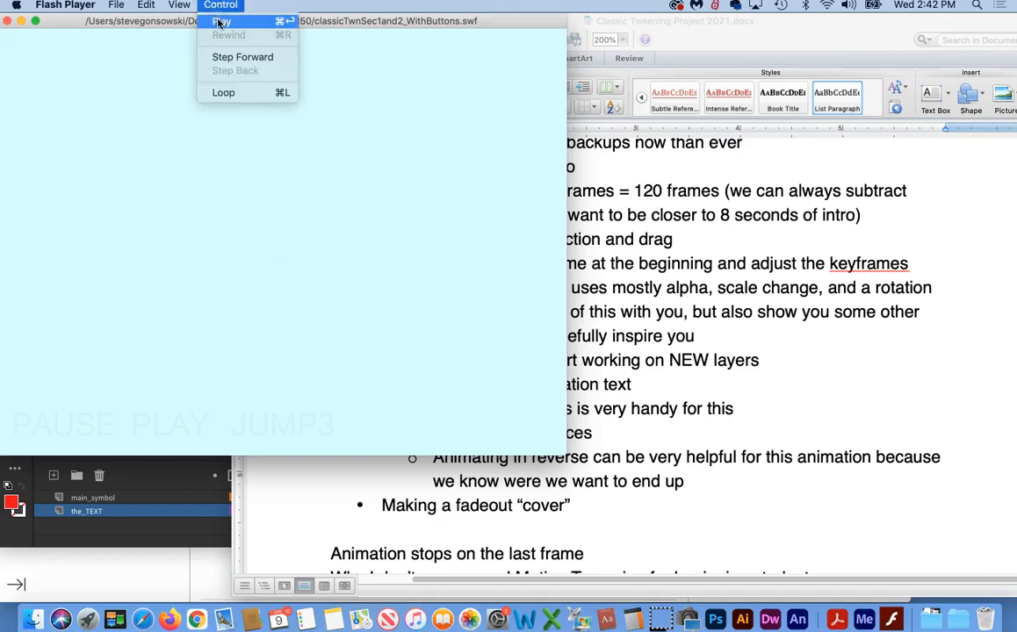
pyautogui.click(219, 22)
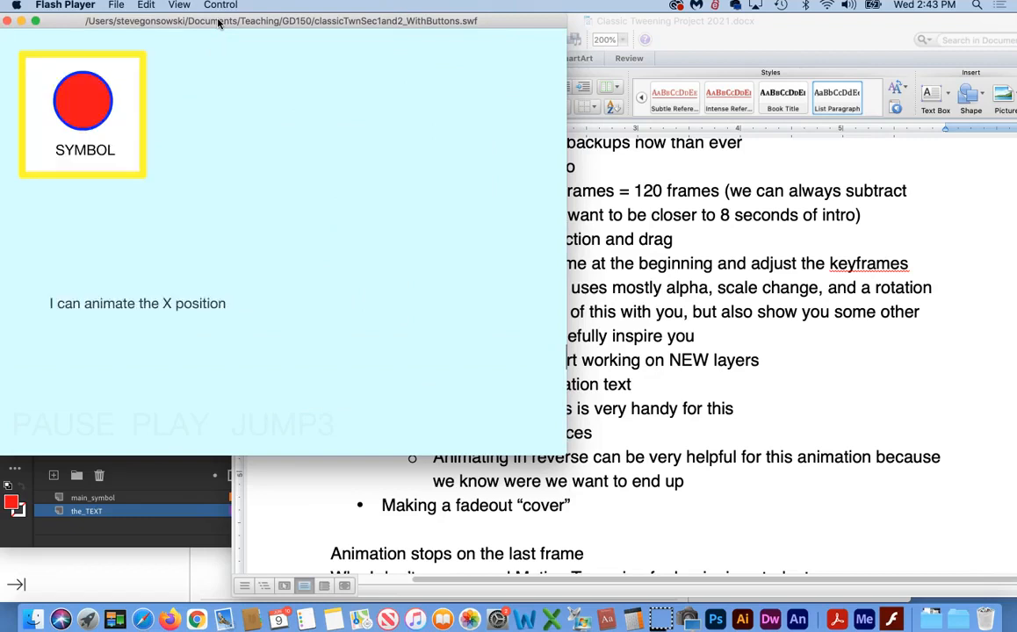
pyautogui.click(220, 5)
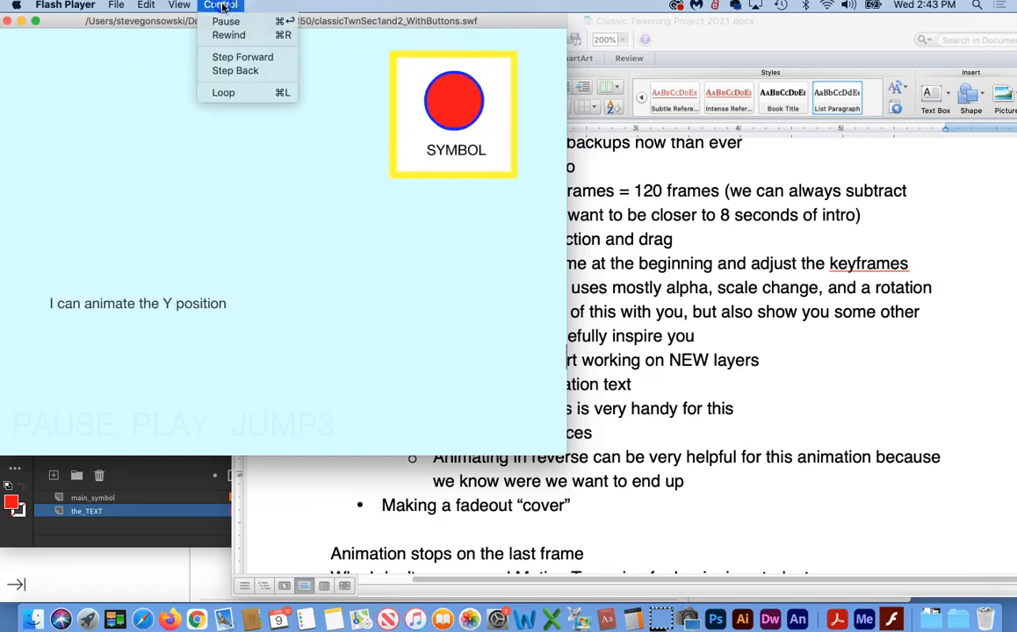
pyautogui.click(224, 40)
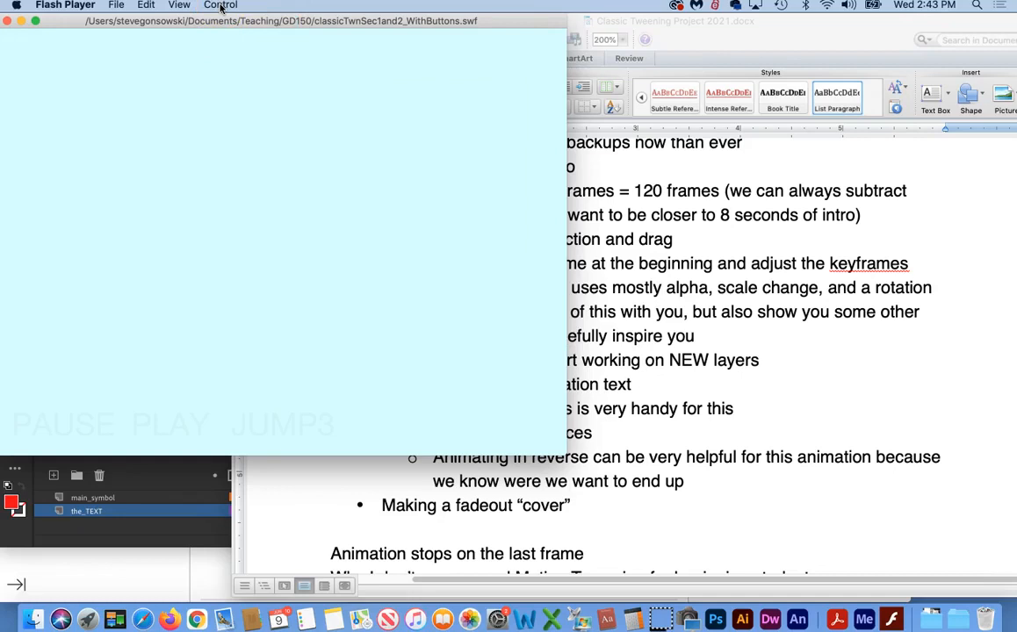
pyautogui.click(221, 6)
pyautogui.click(221, 24)
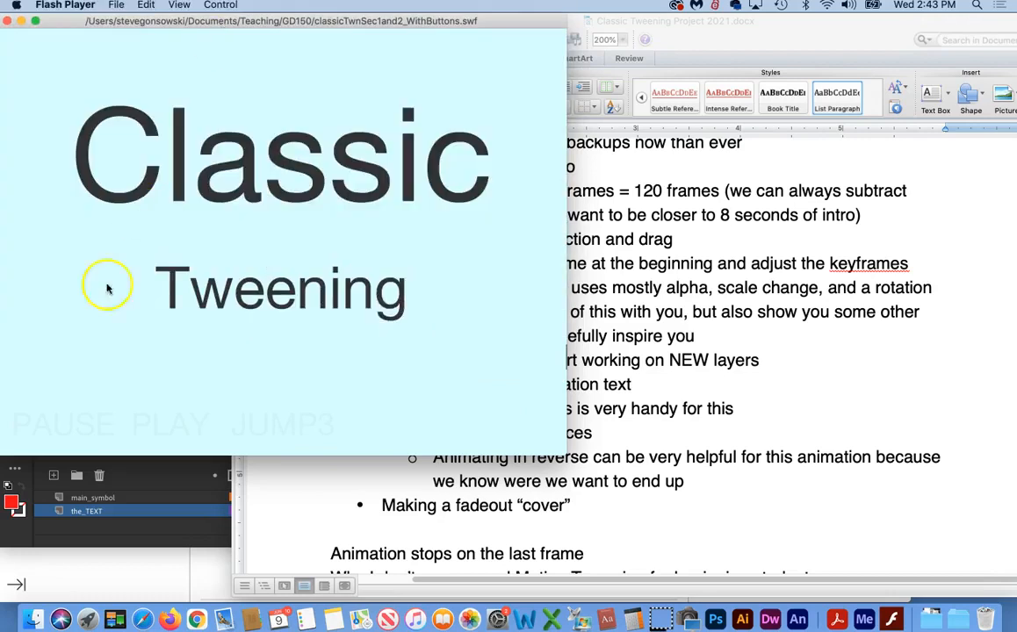
# Step: Return to the example movie in Flash Player, rewind it and replay its Classic Tweening introduction once more
pyautogui.click(31, 574)
pyautogui.click(402, 135)
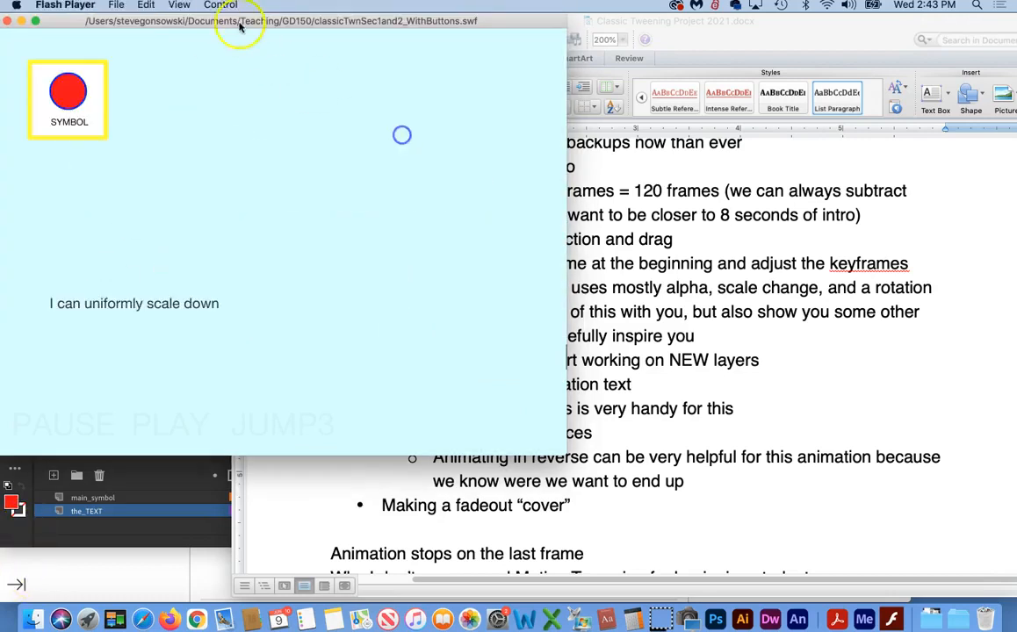
pyautogui.click(220, 6)
pyautogui.click(220, 21)
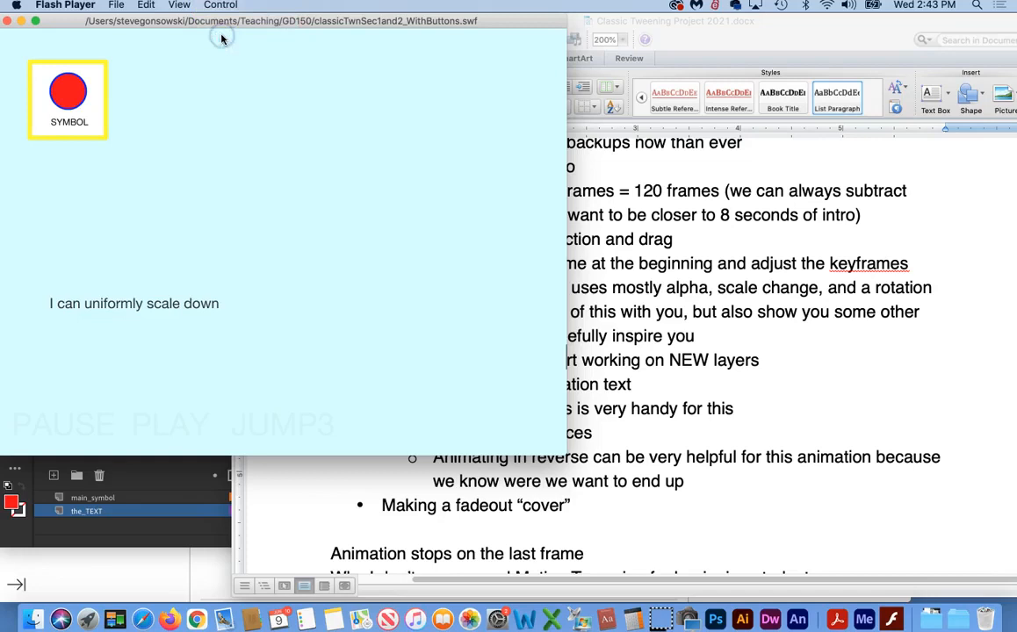
pyautogui.click(222, 5)
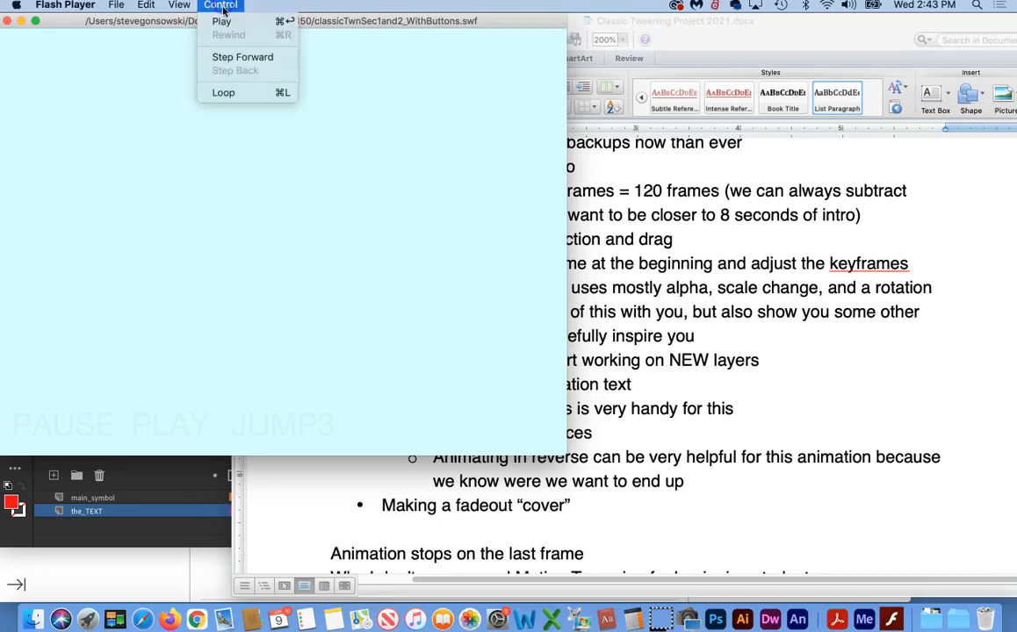
pyautogui.click(221, 21)
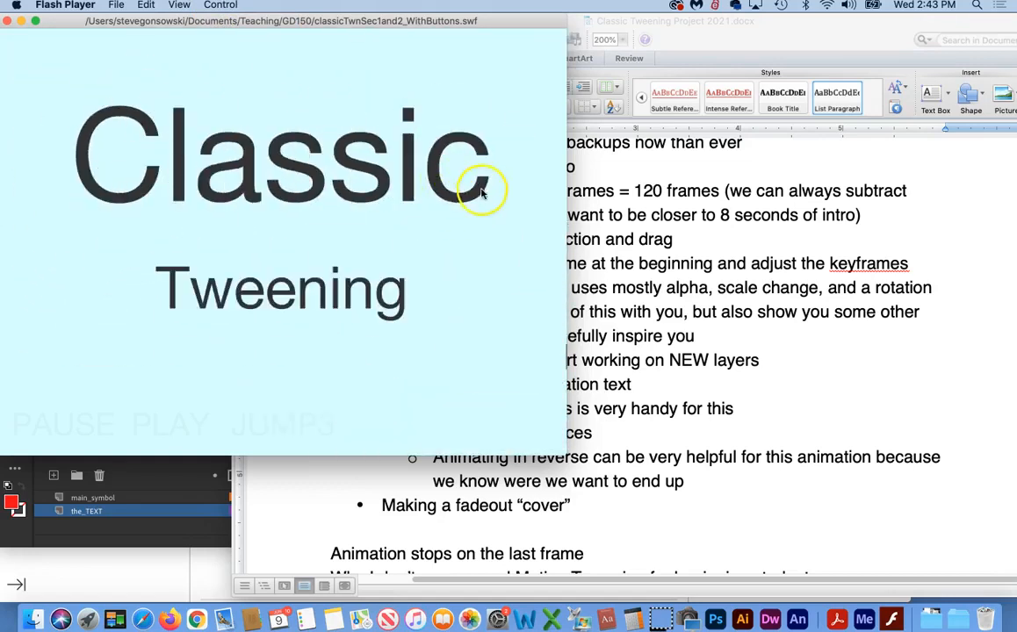
# Step: Switch back to Animate and return the playhead to frame 1
pyautogui.click(27, 565)
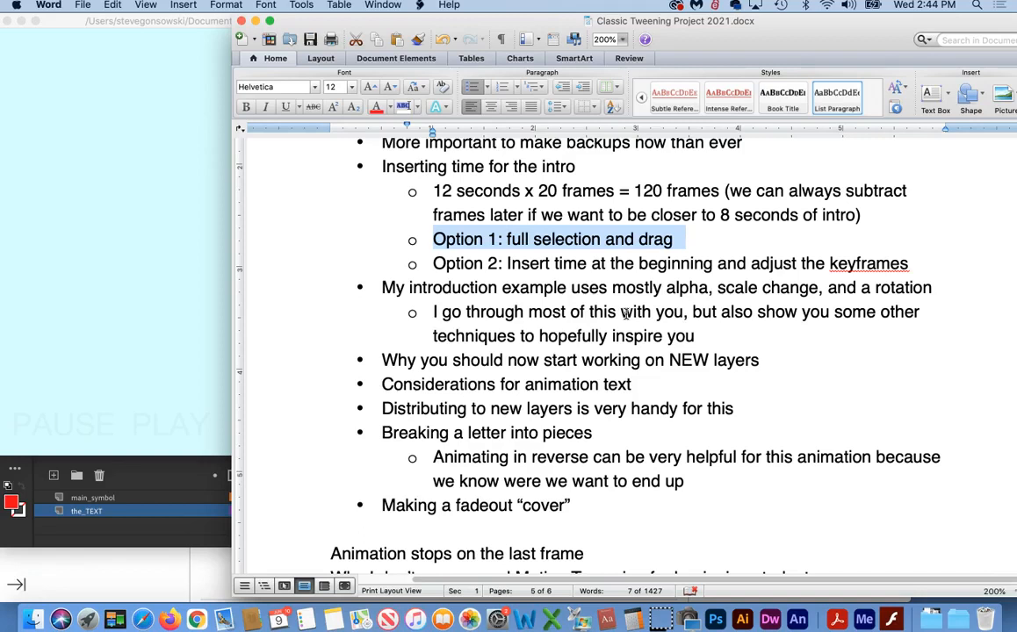
pyautogui.click(34, 567)
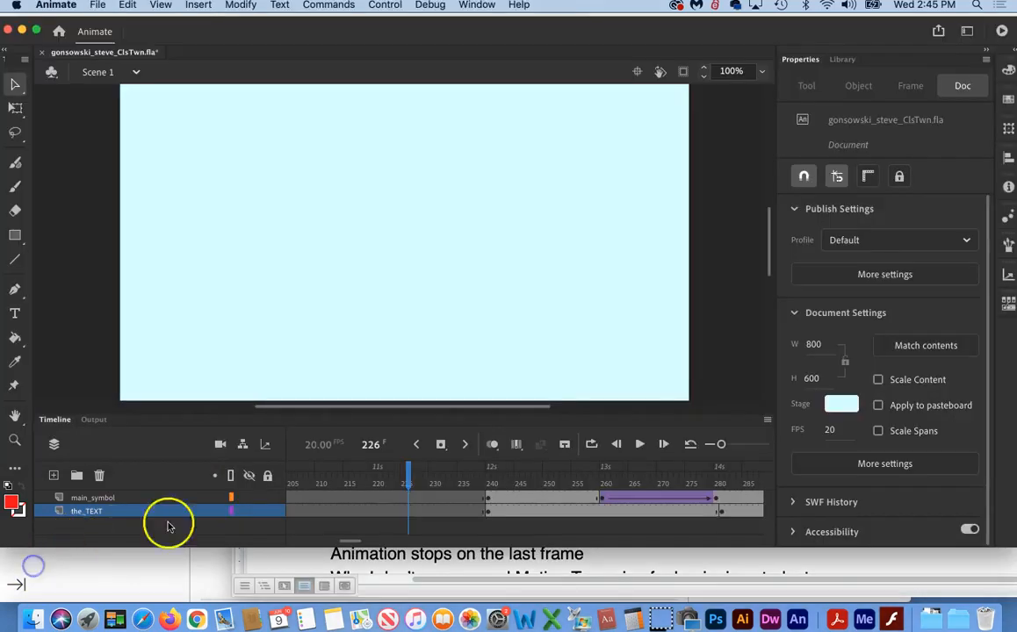
pyautogui.moveTo(409, 472); pyautogui.dragTo(228, 475)
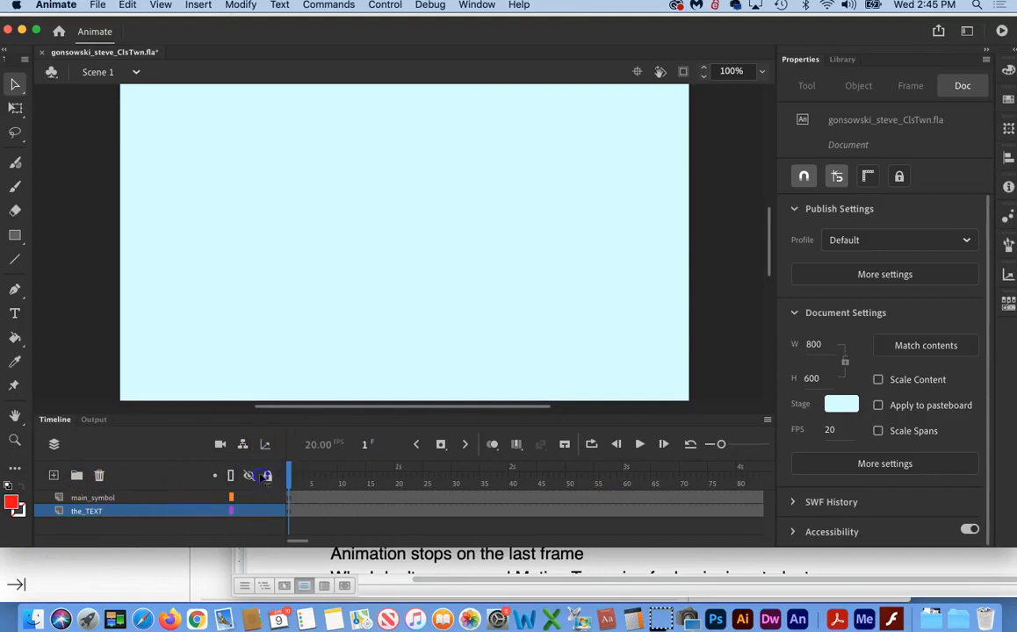
pyautogui.click(291, 475)
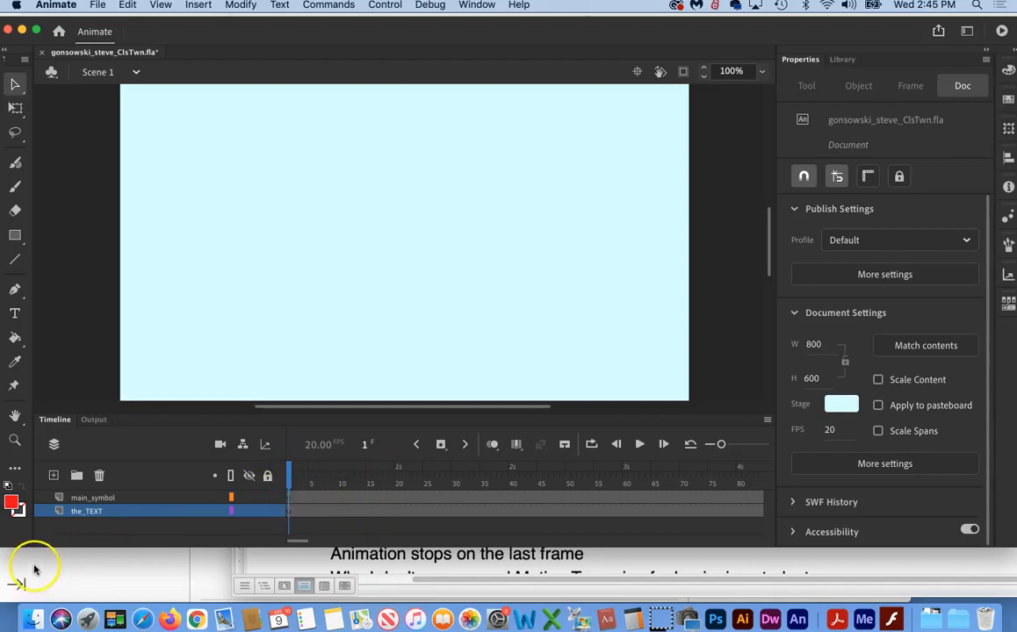
# Step: Add the static text "Classic" to the stage on frame 1 of the main_symbol layer
pyautogui.click(87, 497)
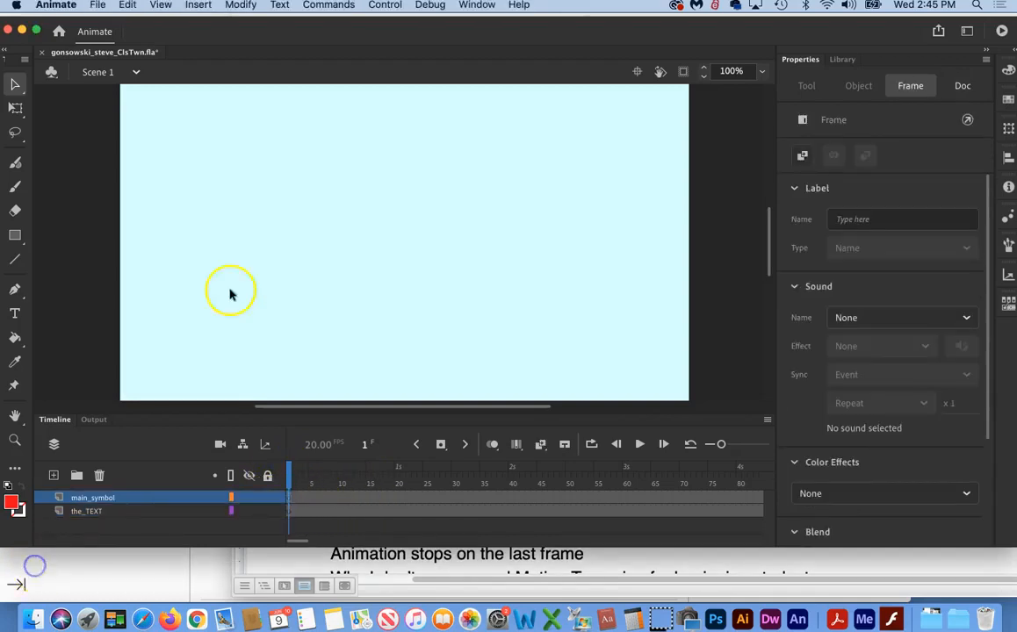
pyautogui.click(15, 315)
pyautogui.click(275, 227)
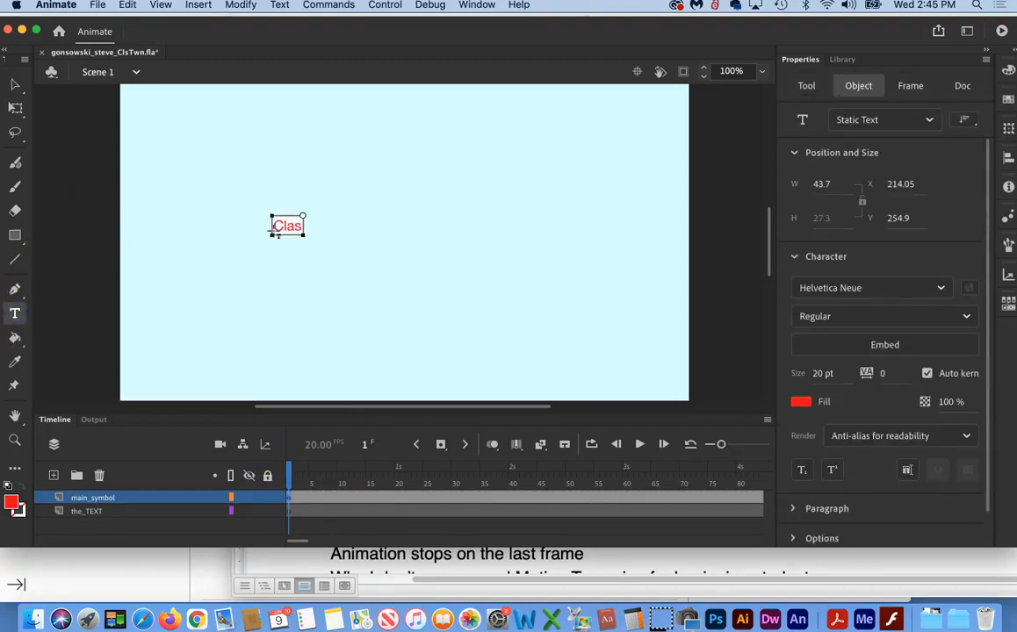
# Step: Scale the "Classic" text up to about 721 px wide with the Free Transform tool
pyautogui.click(15, 84)
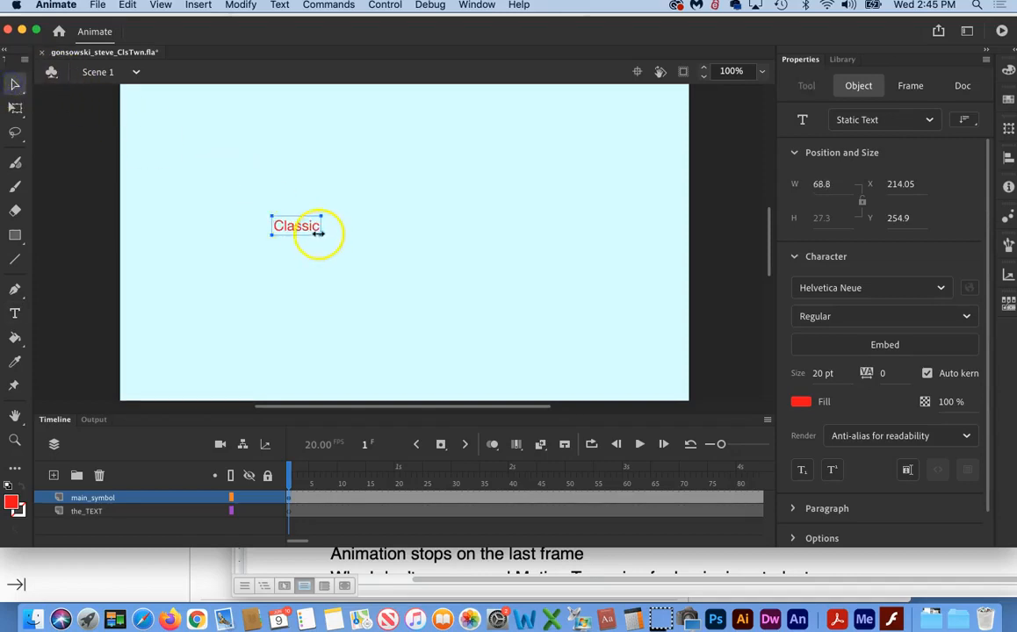
pyautogui.click(14, 108)
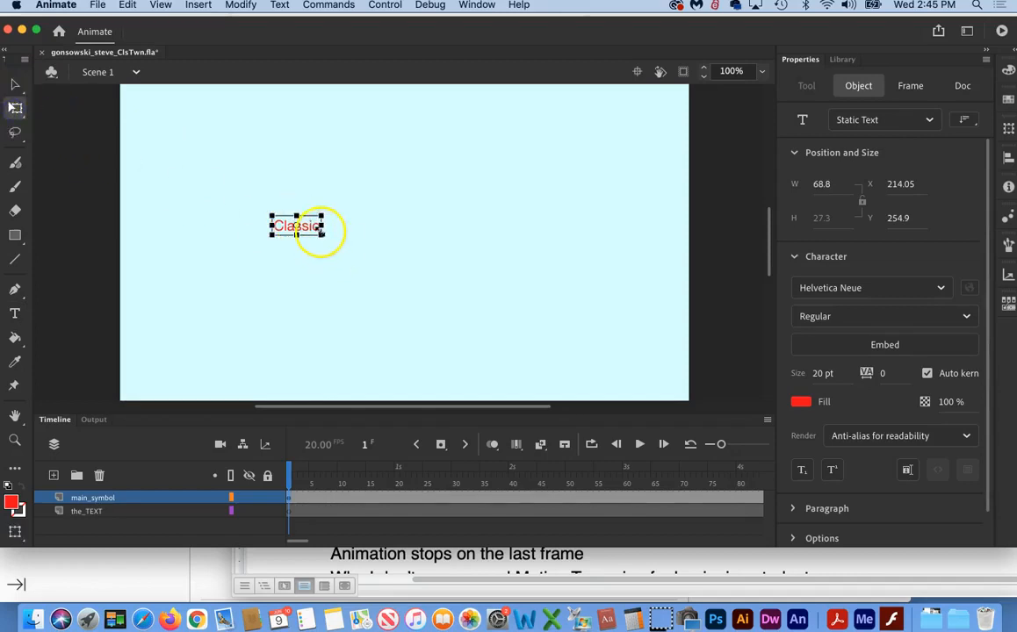
pyautogui.moveTo(321, 233); pyautogui.dragTo(552, 372)
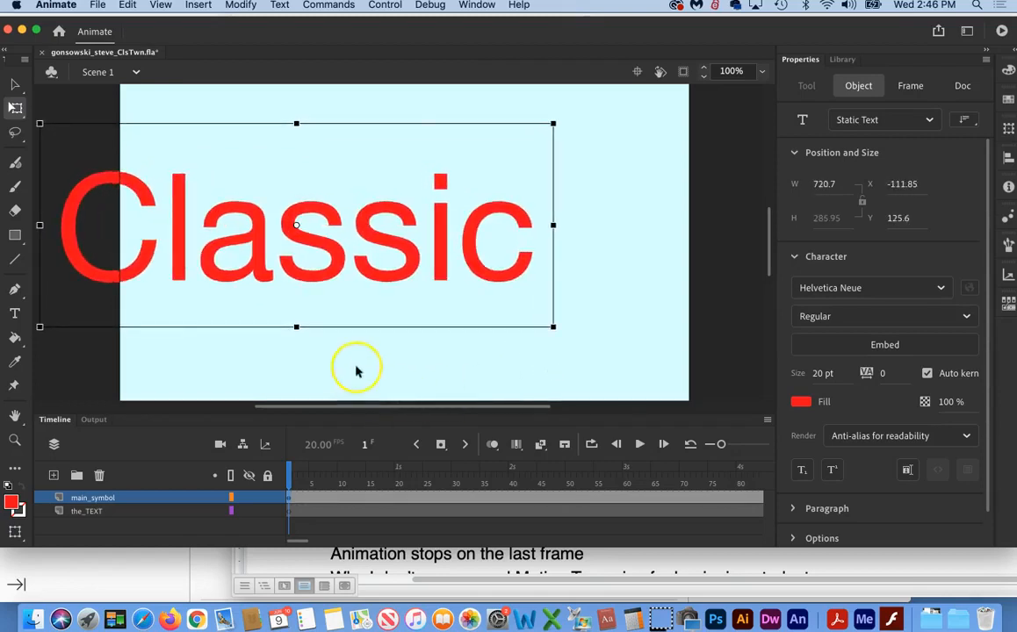
pyautogui.click(400, 359)
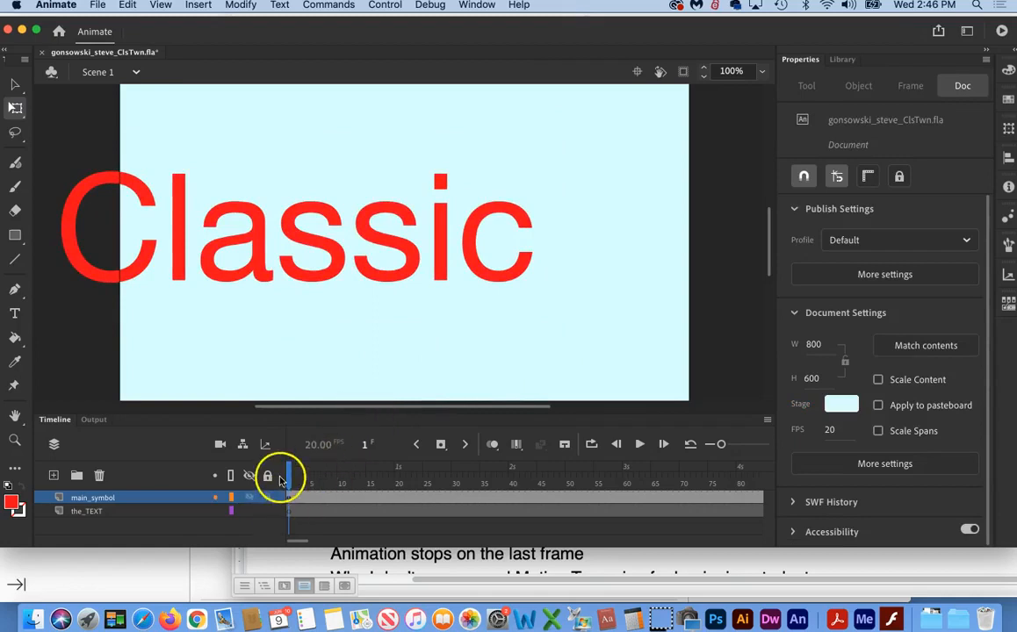
# Step: Move the enlarged "Classic" text on frame 1 off the stage's left edge, to about X -705, Y 329
pyautogui.click(16, 575)
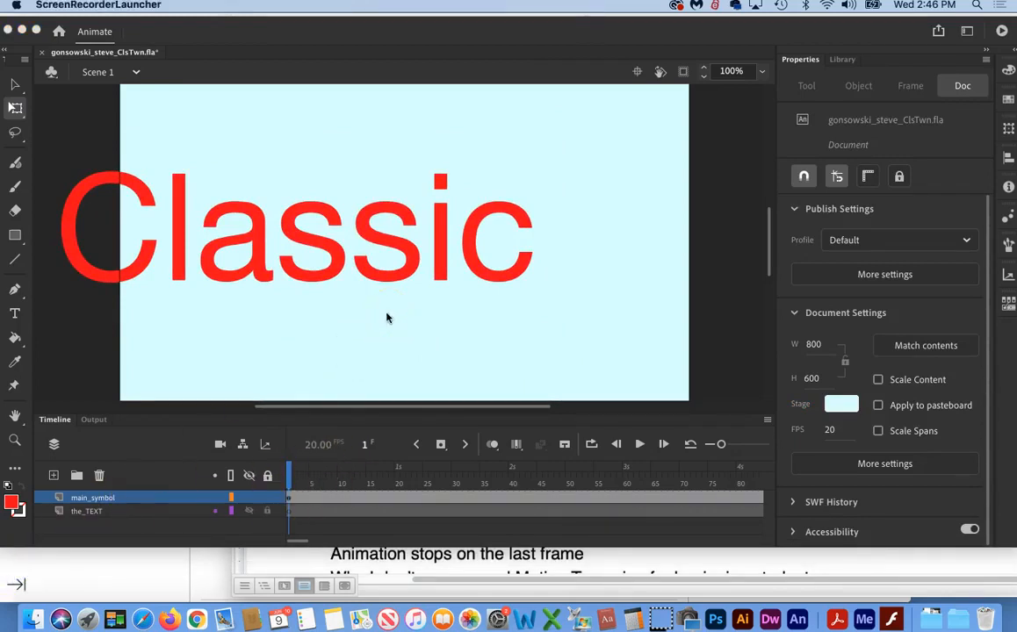
pyautogui.click(15, 416)
pyautogui.doubleClick(15, 416)
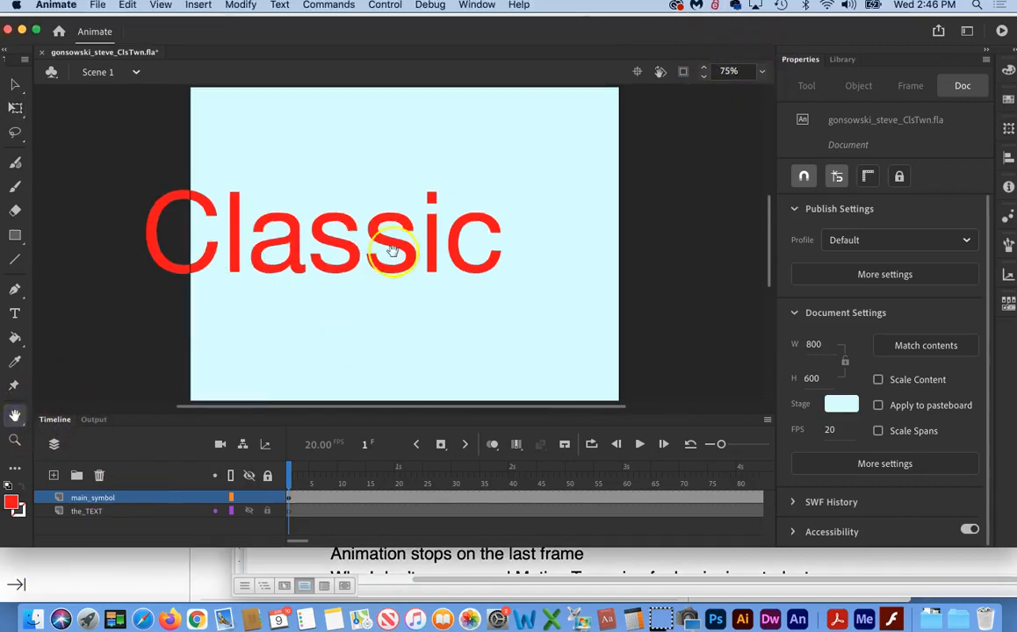
pyautogui.click(15, 85)
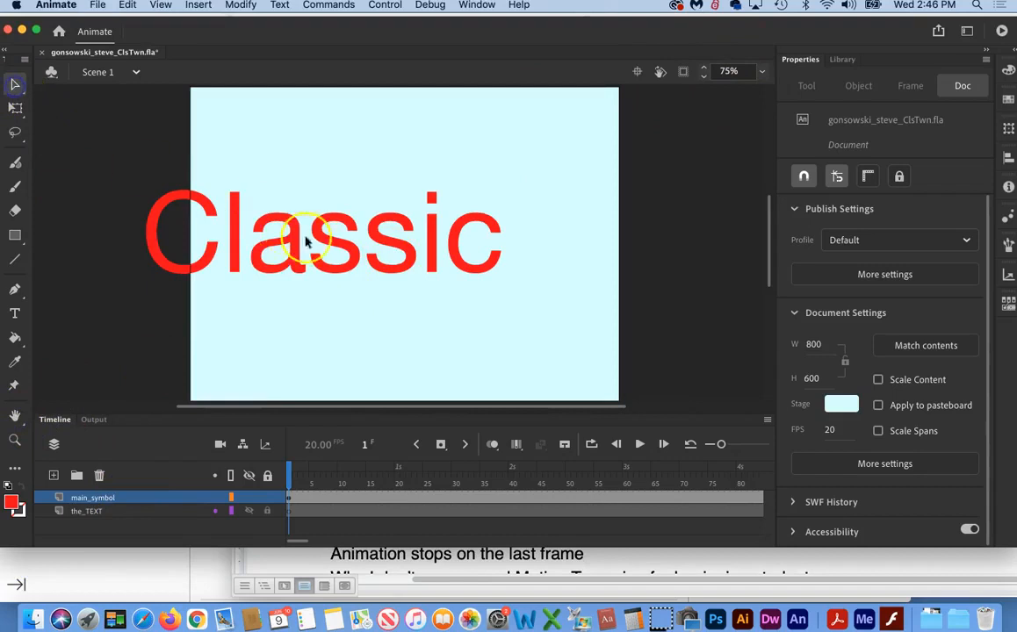
pyautogui.moveTo(332, 249); pyautogui.dragTo(7, 353)
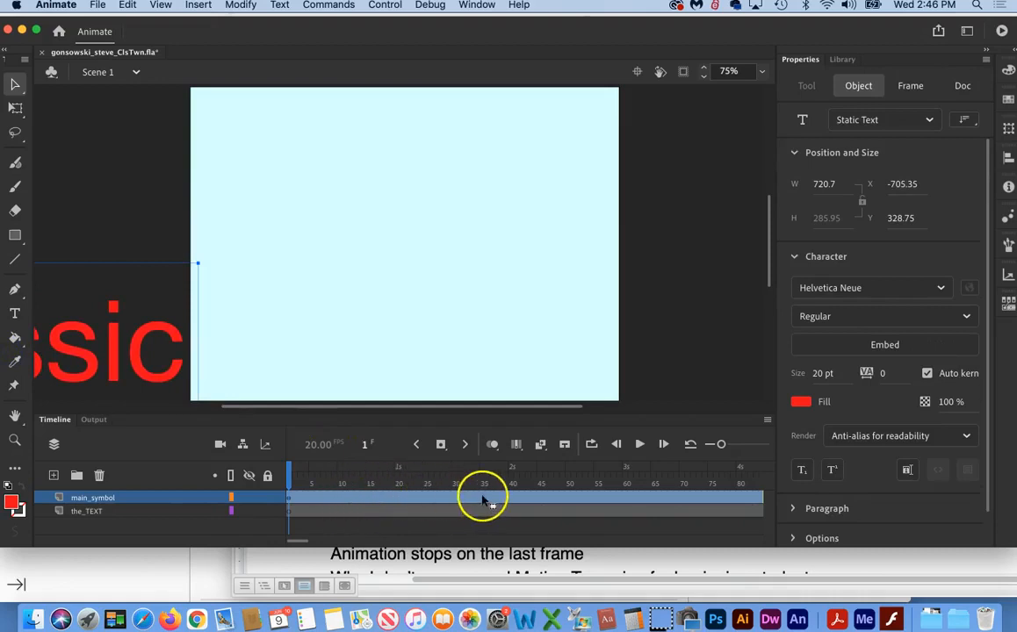
# Step: Insert a keyframe at frame 41 of main_symbol and move the "Classic" text onto the stage, at about X 50, Y 94
pyautogui.click(517, 499)
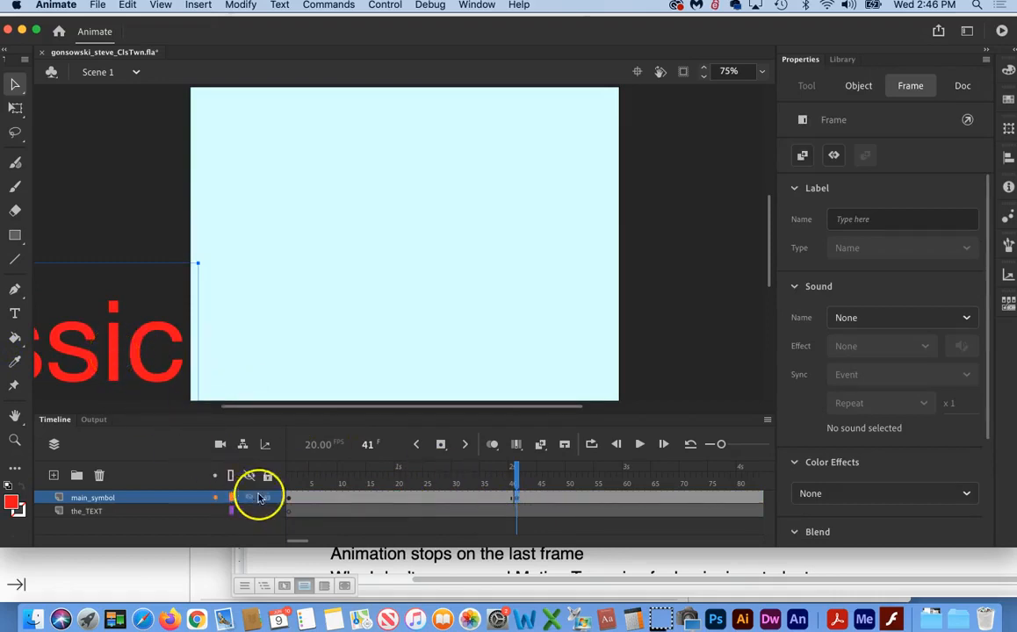
pyautogui.click(289, 498)
pyautogui.click(516, 497)
pyautogui.moveTo(113, 340); pyautogui.dragTo(543, 222)
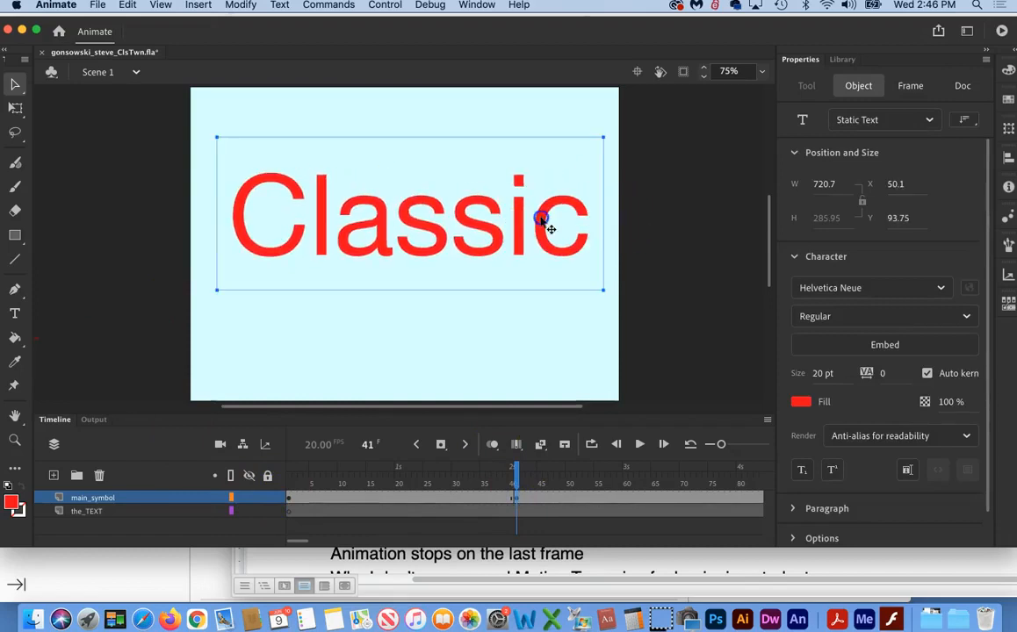
# Step: Create a classic tween between frames 1 and 41 of main_symbol, converting the text to symbols
pyautogui.rightClick(415, 497)
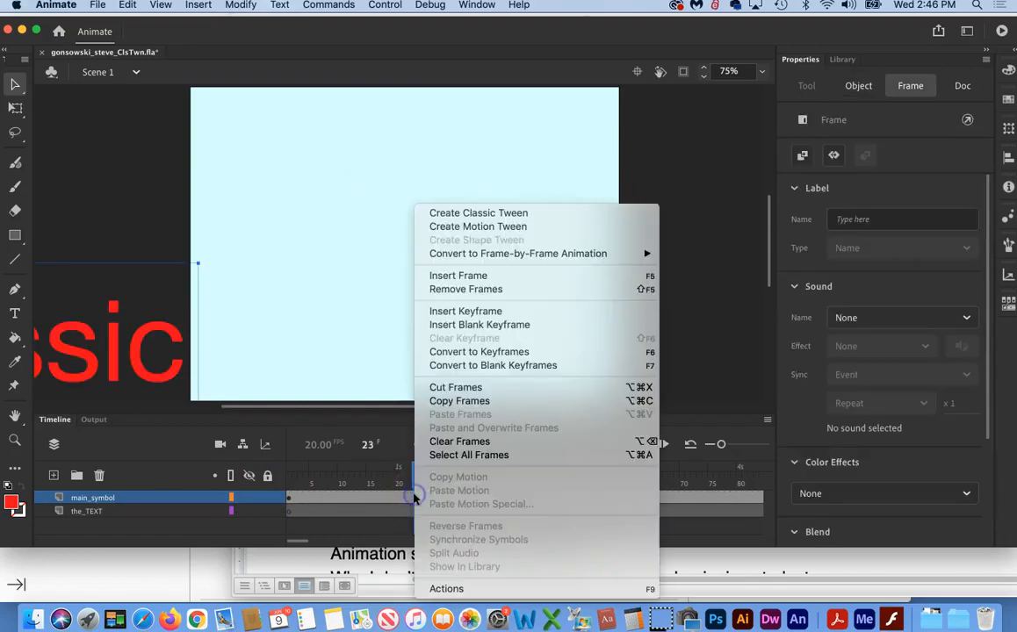
pyautogui.click(496, 214)
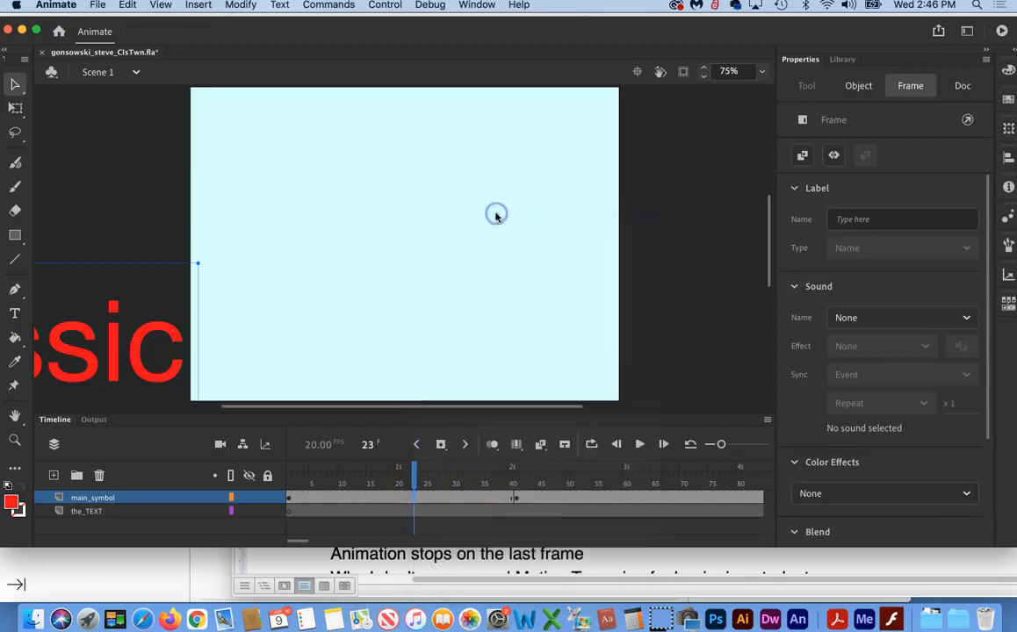
pyautogui.click(579, 326)
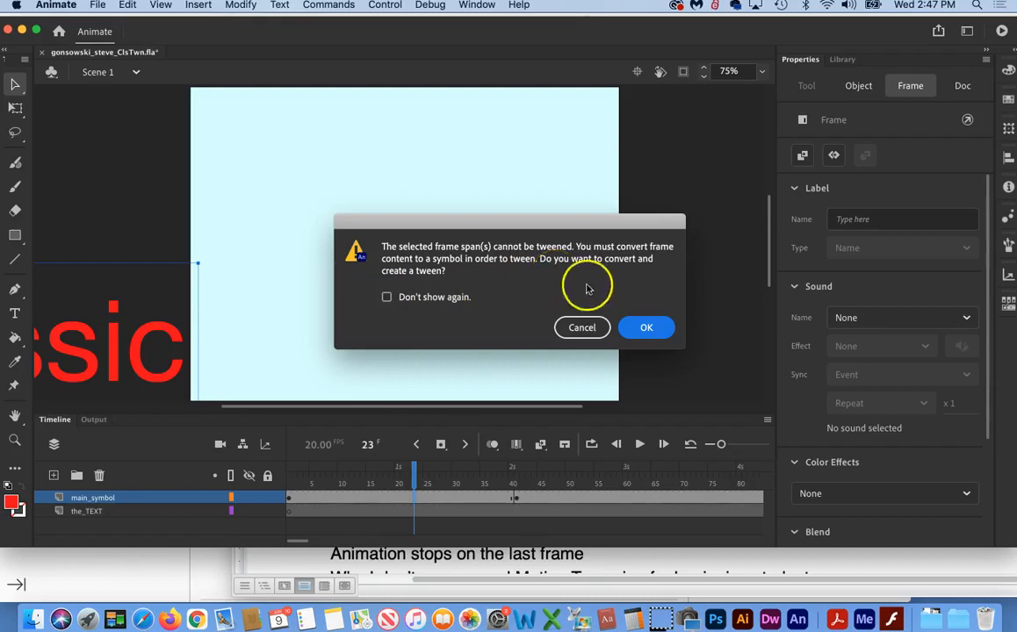
pyautogui.click(647, 328)
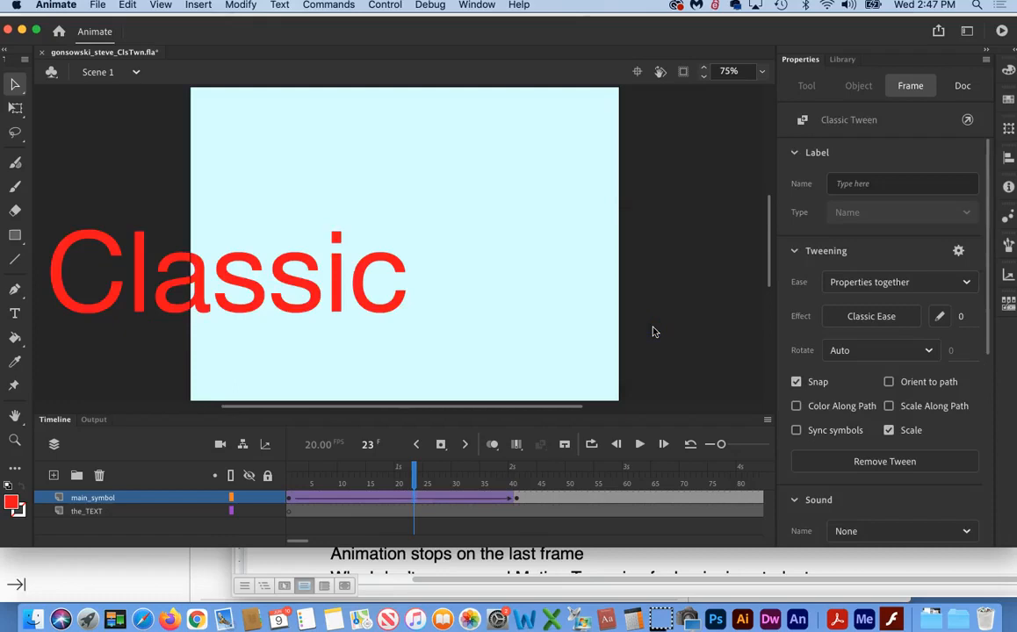
# Step: Scrub through the timeline to check the text's motion and inspect the tween's symbols in the library
pyautogui.moveTo(412, 474); pyautogui.dragTo(521, 471)
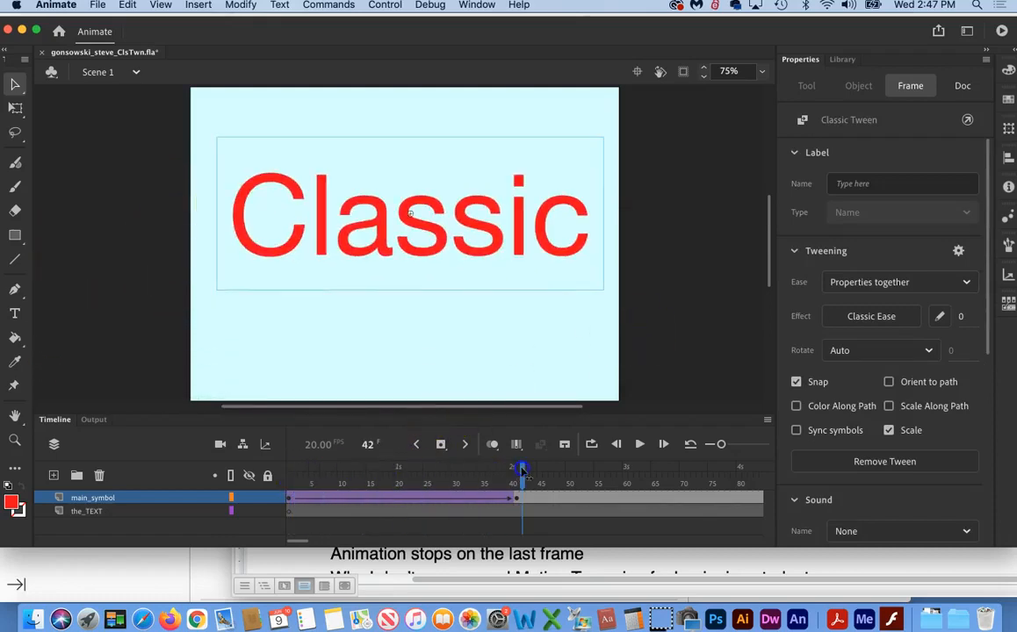
pyautogui.click(753, 181)
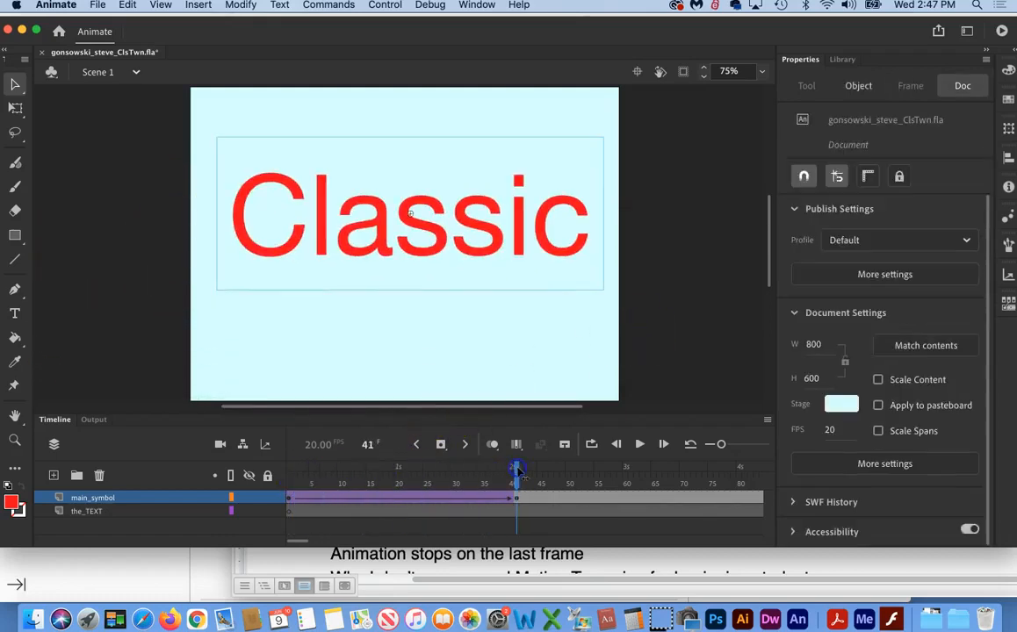
pyautogui.click(841, 59)
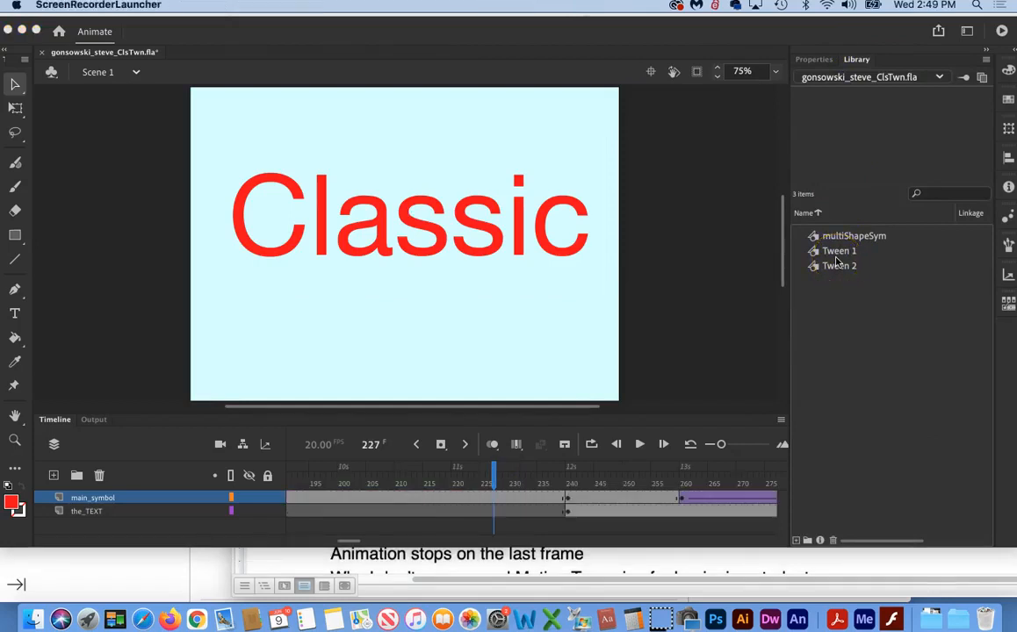
pyautogui.click(495, 474)
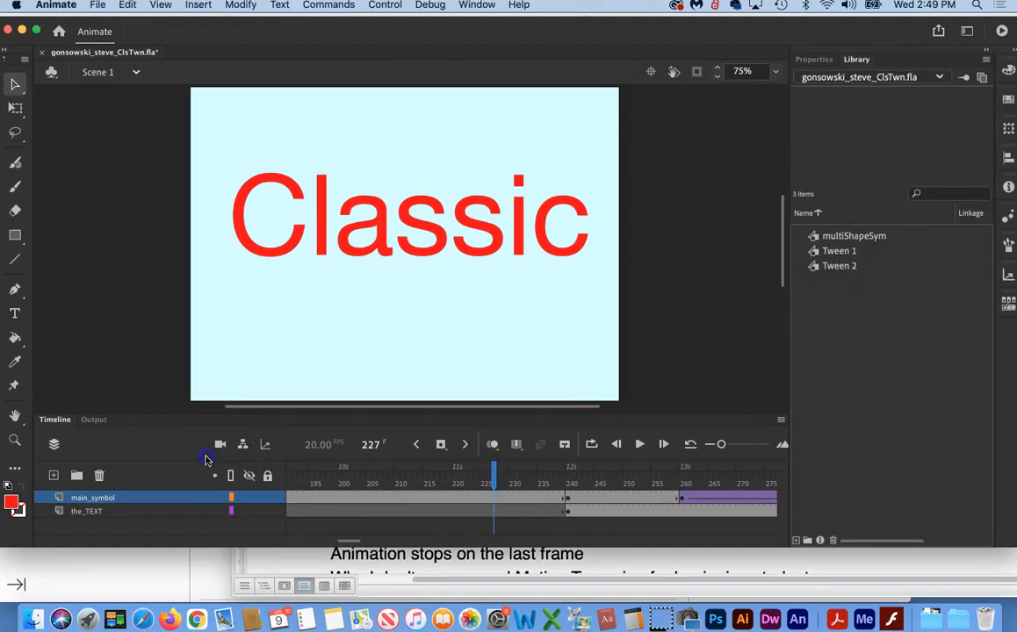
pyautogui.moveTo(495, 477); pyautogui.dragTo(57, 456)
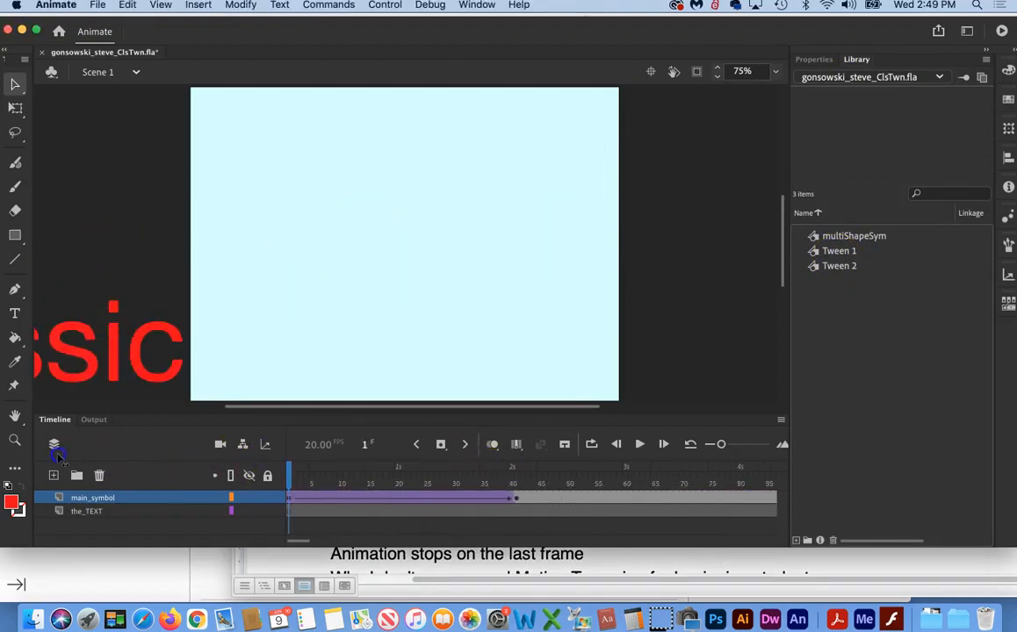
# Step: Lengthen the "Classic" tween by inserting frames at frame 21, pushing its end keyframe to about frame 74
pyautogui.click(380, 499)
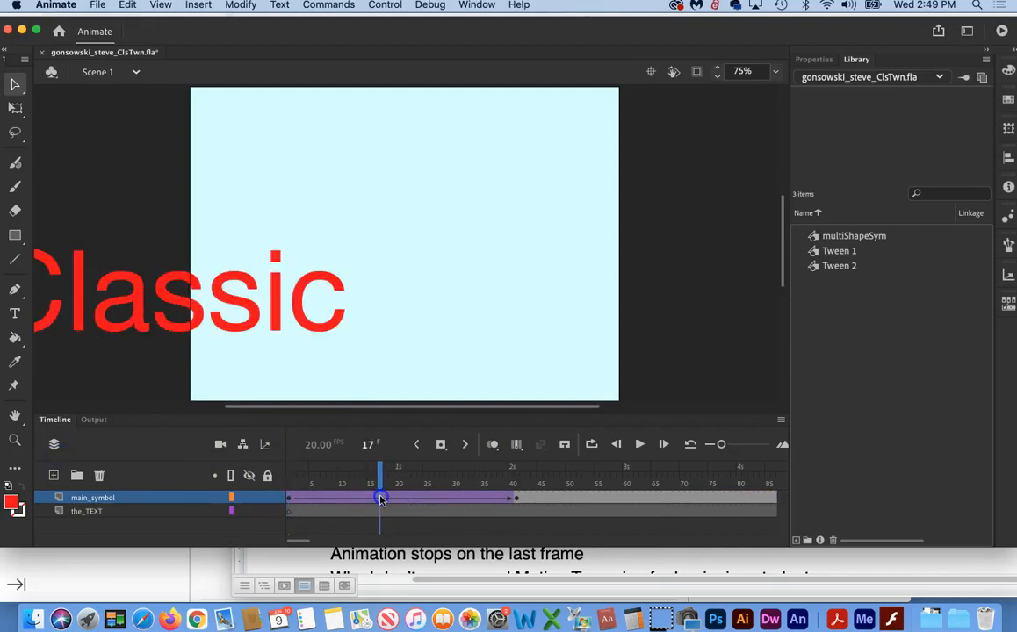
pyautogui.click(404, 499)
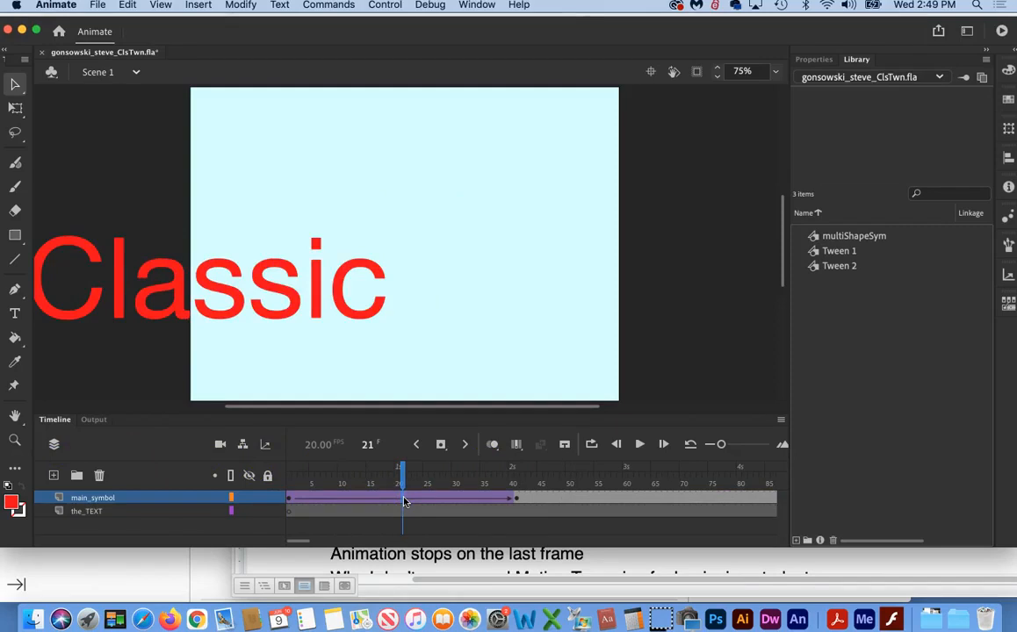
pyautogui.press('F5')
pyautogui.press('F5')
pyautogui.press('F5')
pyautogui.press('F5')
pyautogui.press('F5')
pyautogui.press('F5')
pyautogui.press('F5')
pyautogui.press('F5')
pyautogui.press('F5')
pyautogui.press('F5')
pyautogui.press('F5')
pyautogui.press('F5')
pyautogui.press('F5')
pyautogui.press('F5')
pyautogui.press('F5')
pyautogui.press('F5')
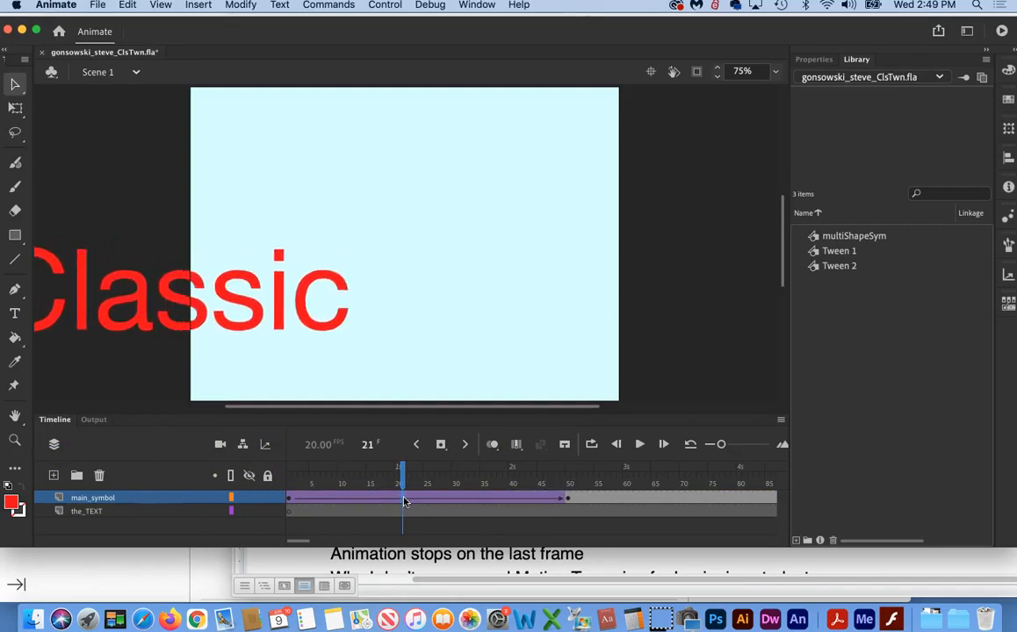
pyautogui.press('F5')
pyautogui.press('F5')
pyautogui.press('F5')
pyautogui.press('F5')
pyautogui.press('F5')
pyautogui.press('F5')
pyautogui.press('F5')
pyautogui.press('F5')
pyautogui.press('F5')
pyautogui.press('F5')
pyautogui.press('F5')
pyautogui.press('F5')
pyautogui.press('F5')
pyautogui.press('F5')
pyautogui.press('F5')
pyautogui.press('F5')
pyautogui.press('F5')
pyautogui.press('F5')
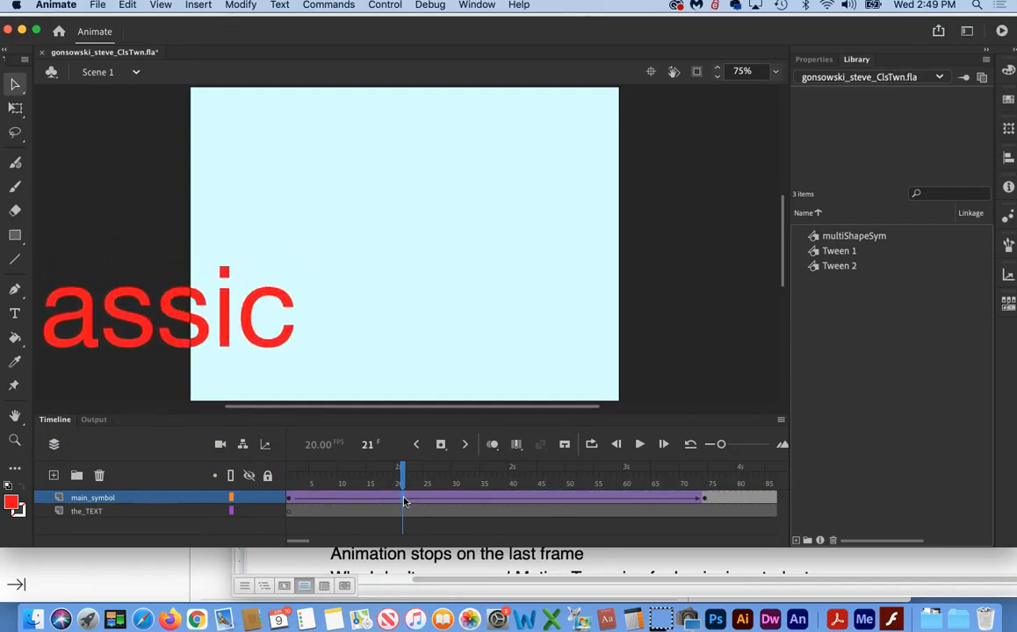
# Step: Scrub through the timeline to compare the keyframe positions on the main_symbol and the_TEXT layers
pyautogui.moveTo(404, 472); pyautogui.dragTo(338, 481)
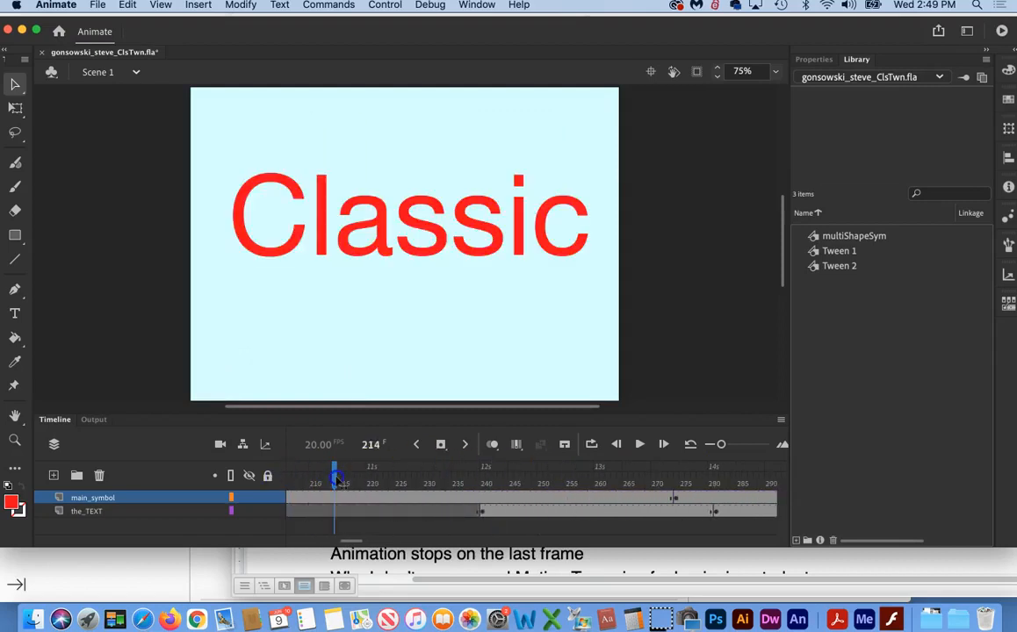
pyautogui.moveTo(473, 477); pyautogui.dragTo(695, 486)
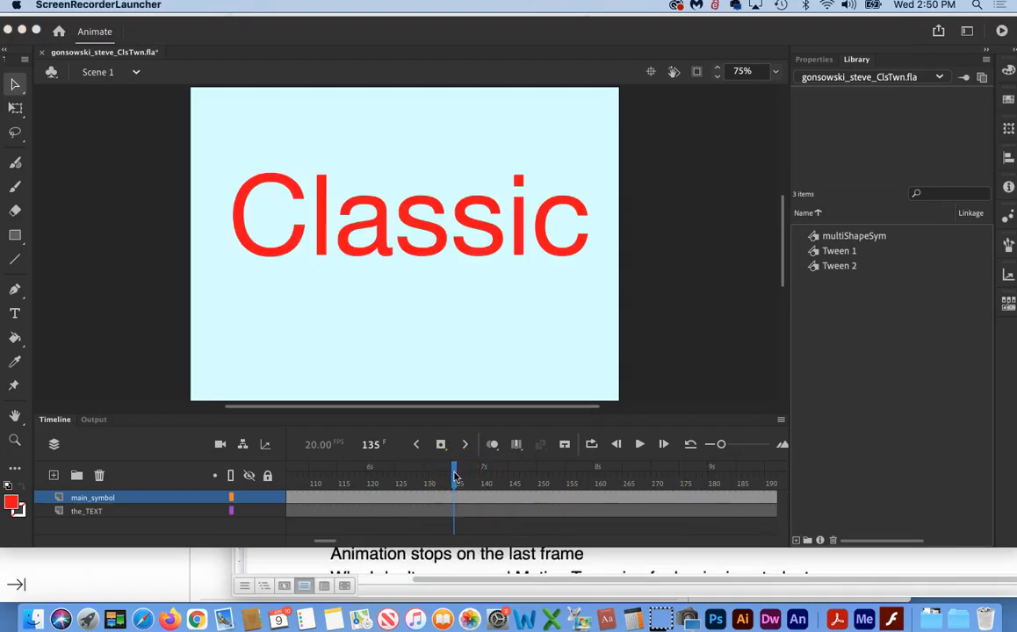
pyautogui.click(135, 141)
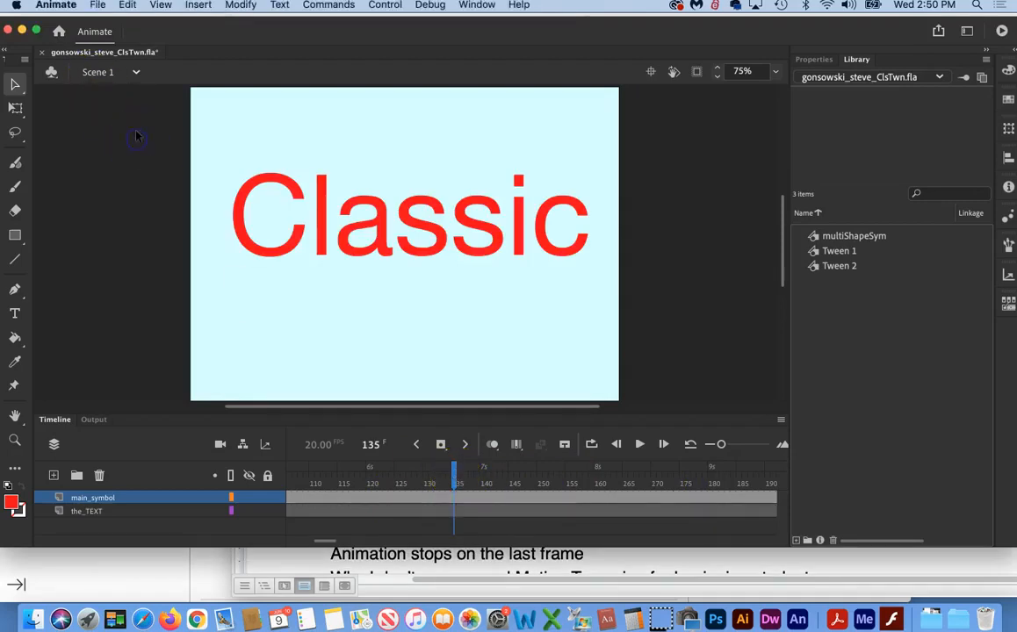
pyautogui.click(100, 7)
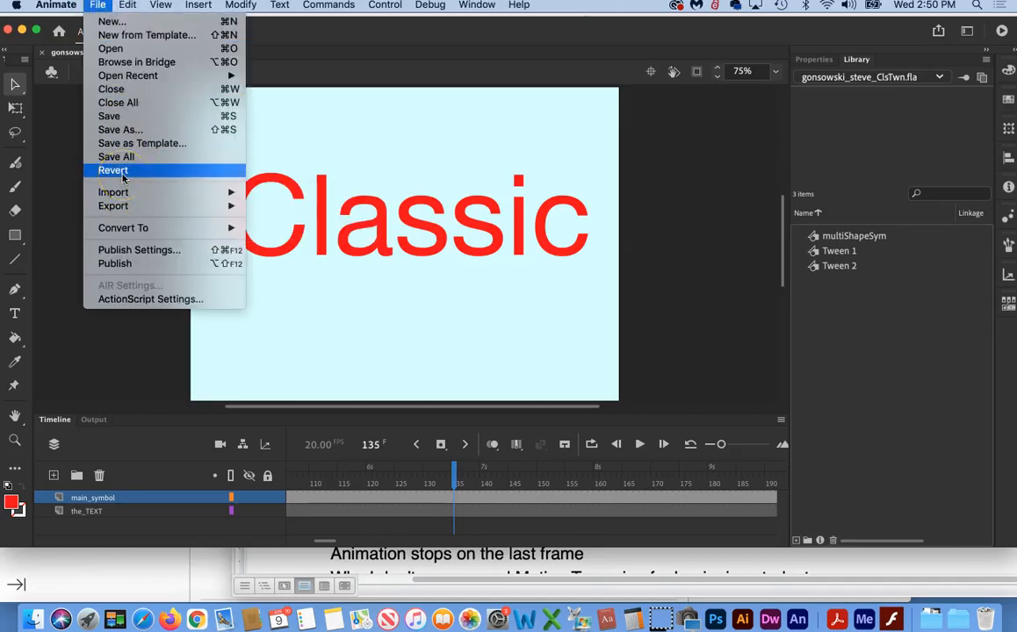
pyautogui.click(118, 345)
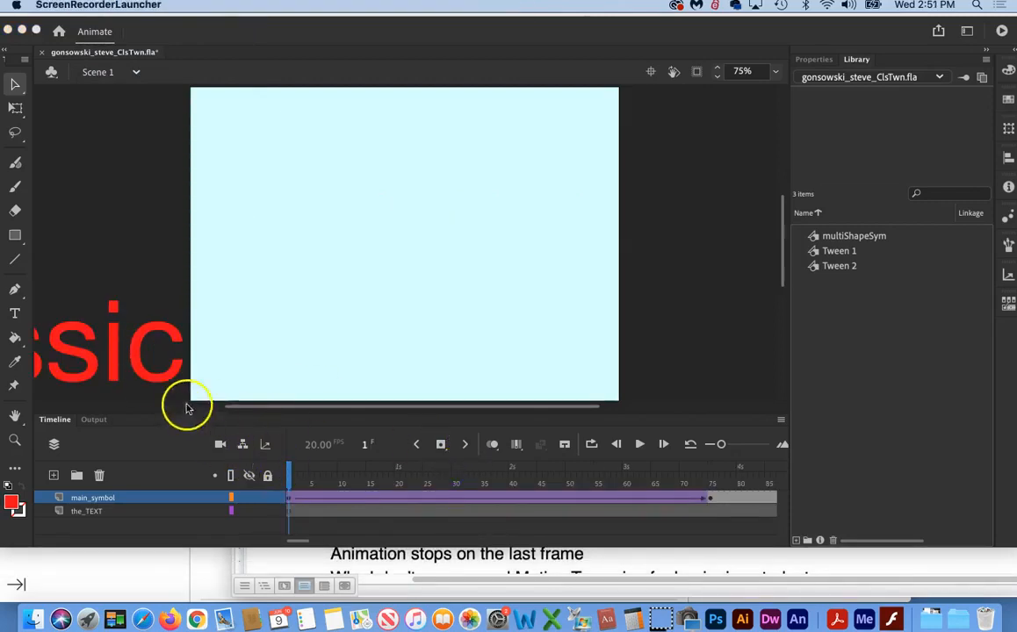
# Step: Delete the Tween 2 symbol from the library and scrub to frame 45 to check the tween
pyautogui.hscroll(-5, 129, 356)
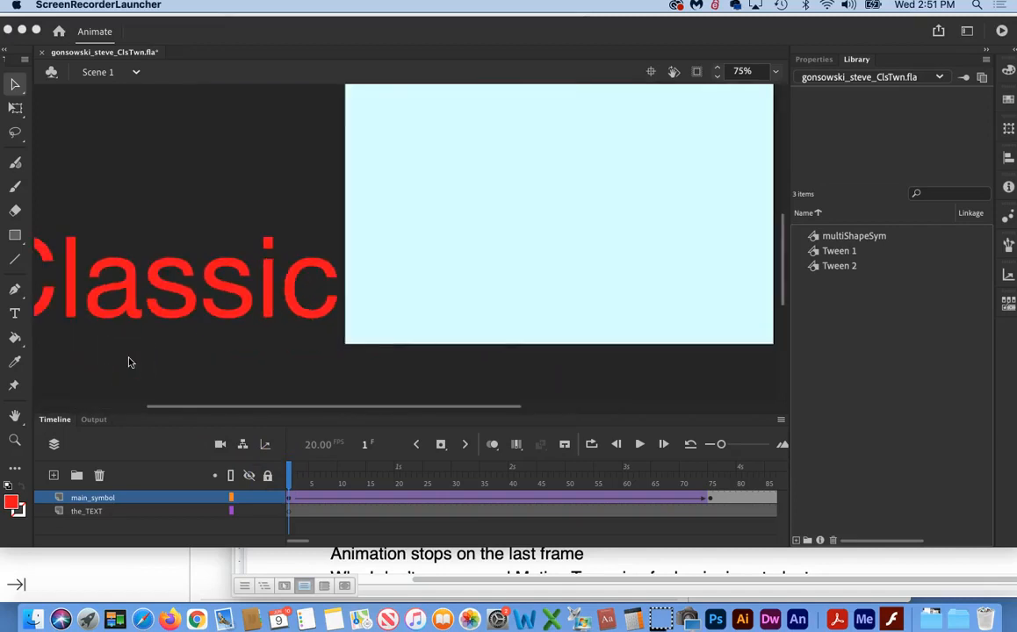
pyautogui.hscroll(-5, 129, 361)
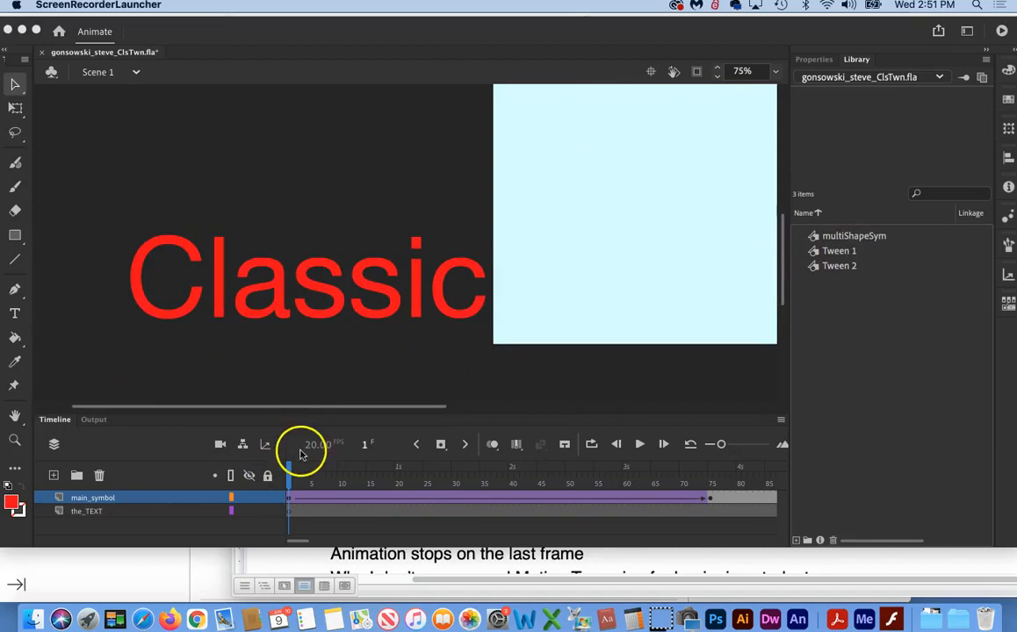
pyautogui.click(842, 267)
pyautogui.click(840, 268)
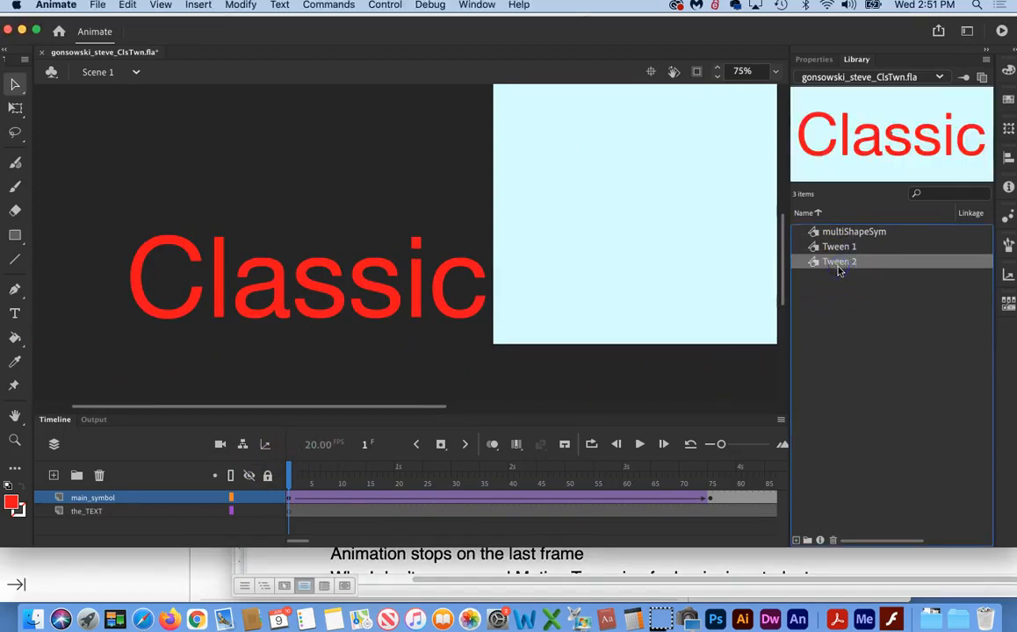
pyautogui.click(833, 542)
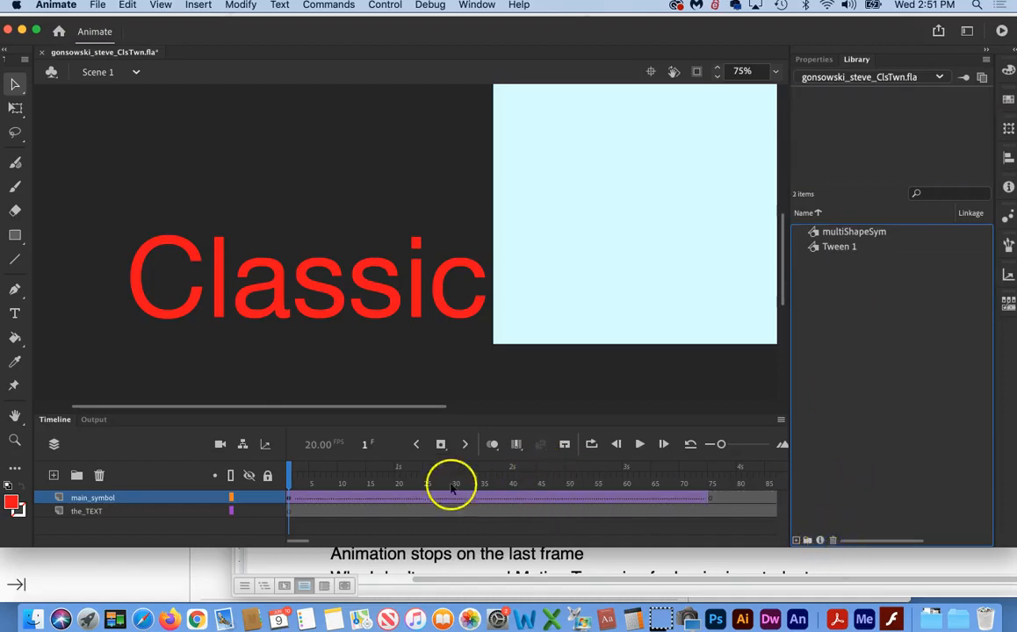
pyautogui.moveTo(289, 482); pyautogui.dragTo(540, 481)
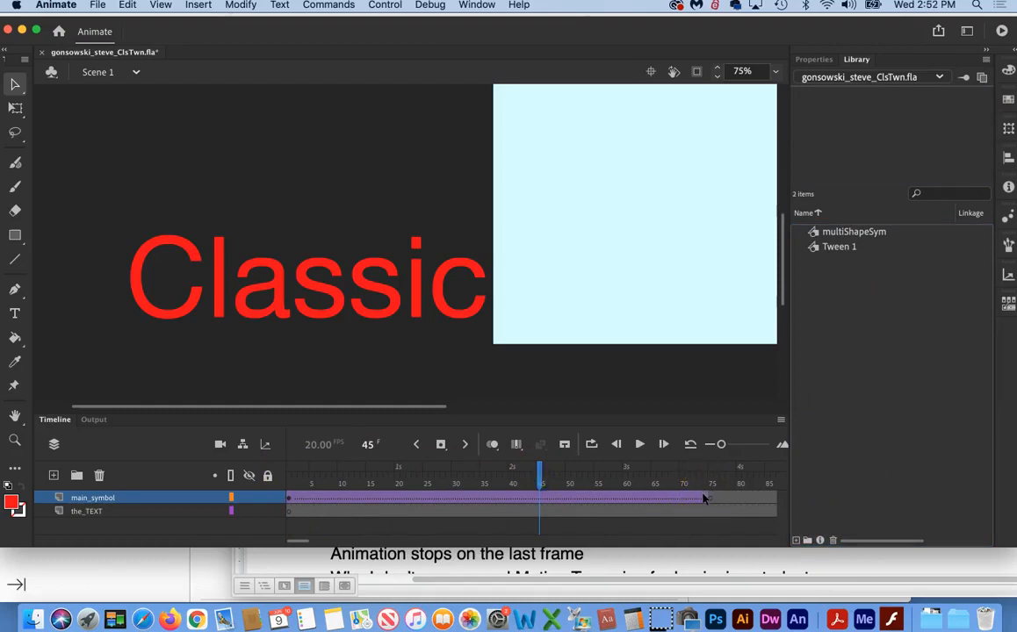
# Step: Rename the Tween 1 library symbol as "classic"
pyautogui.doubleClick(841, 248)
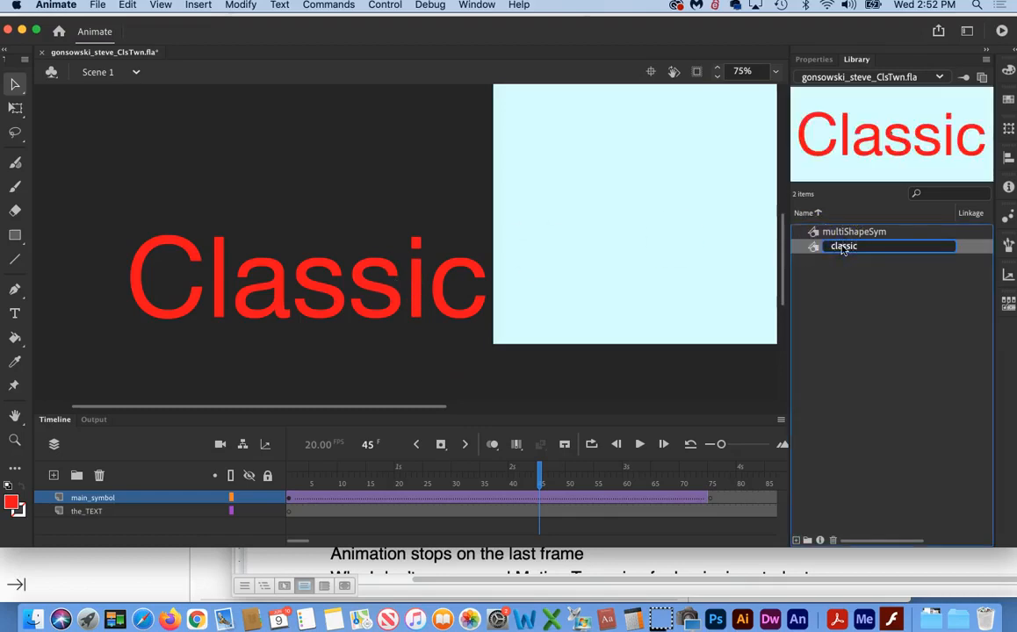
pyautogui.write('classic')
pyautogui.press('Return')
# Step: Move the "Classic" symbol onto the upper part of the stage at frame 74 and scrub back to check the tween
pyautogui.click(706, 500)
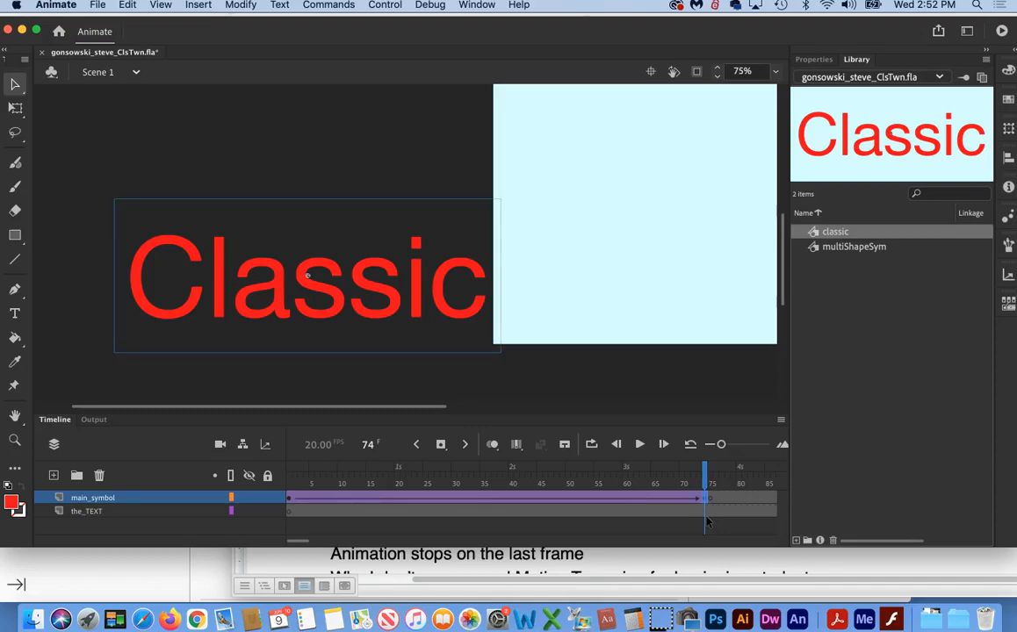
pyautogui.moveTo(336, 288); pyautogui.dragTo(694, 180)
pyautogui.moveTo(700, 471); pyautogui.dragTo(516, 473)
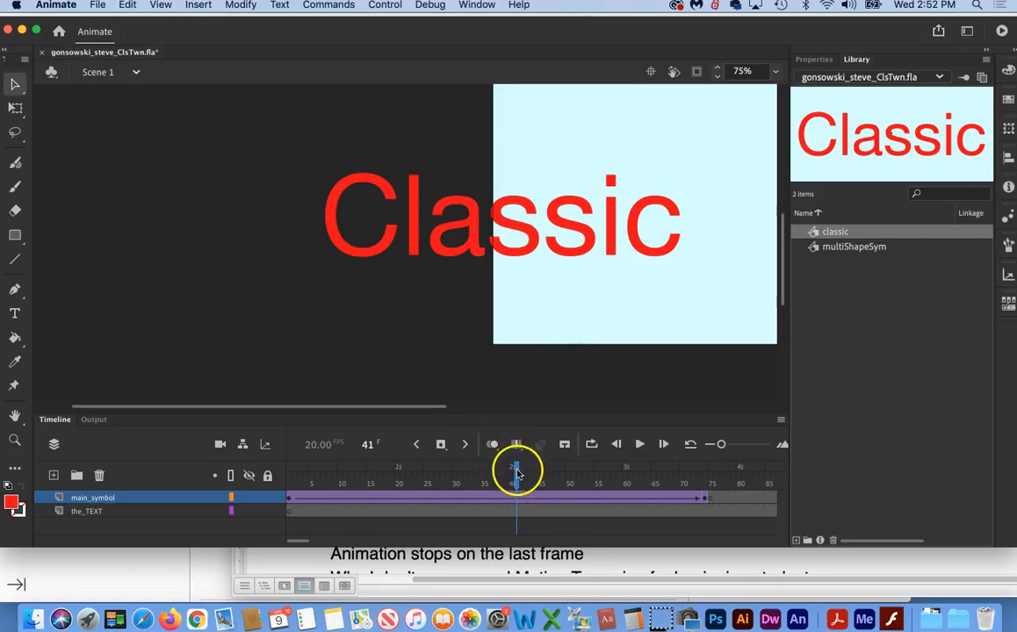
pyautogui.moveTo(514, 475); pyautogui.dragTo(369, 482)
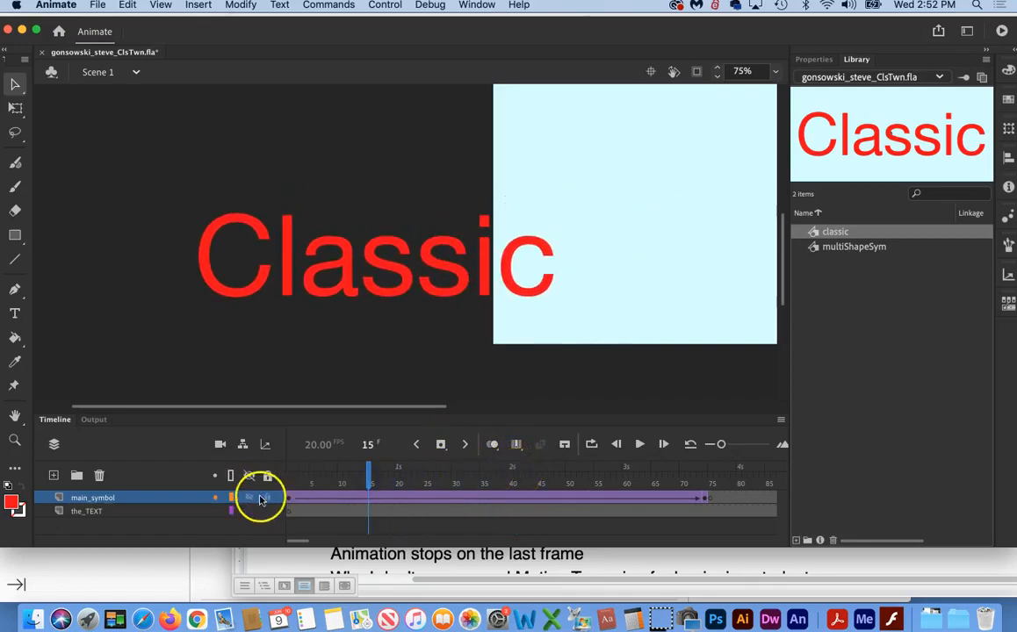
# Step: Copy the "Classic" tween frames 1 to 74 on the main_symbol layer
pyautogui.click(287, 501)
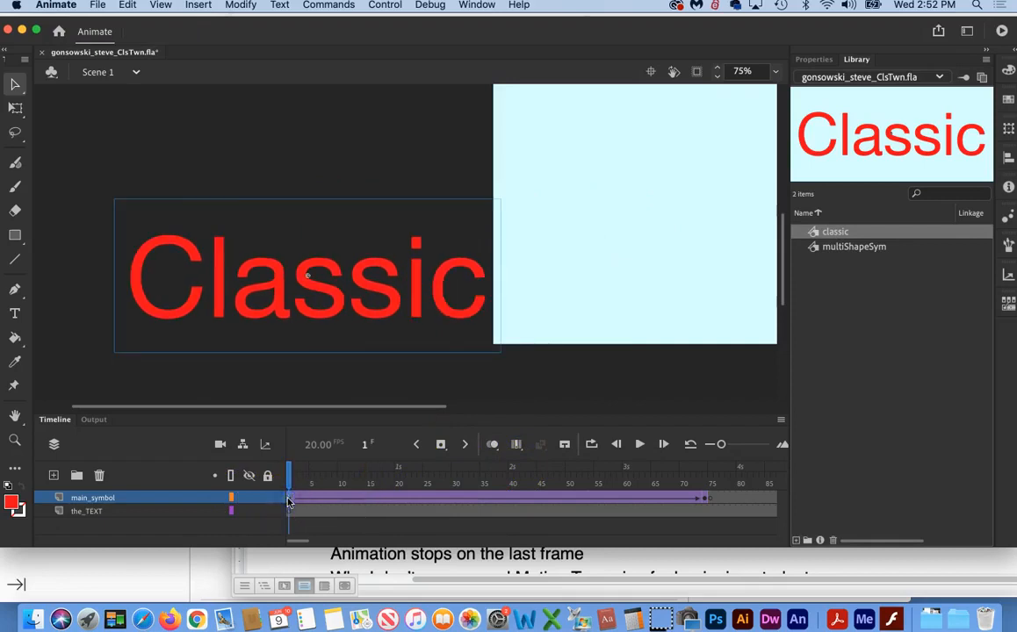
pyautogui.click(708, 500)
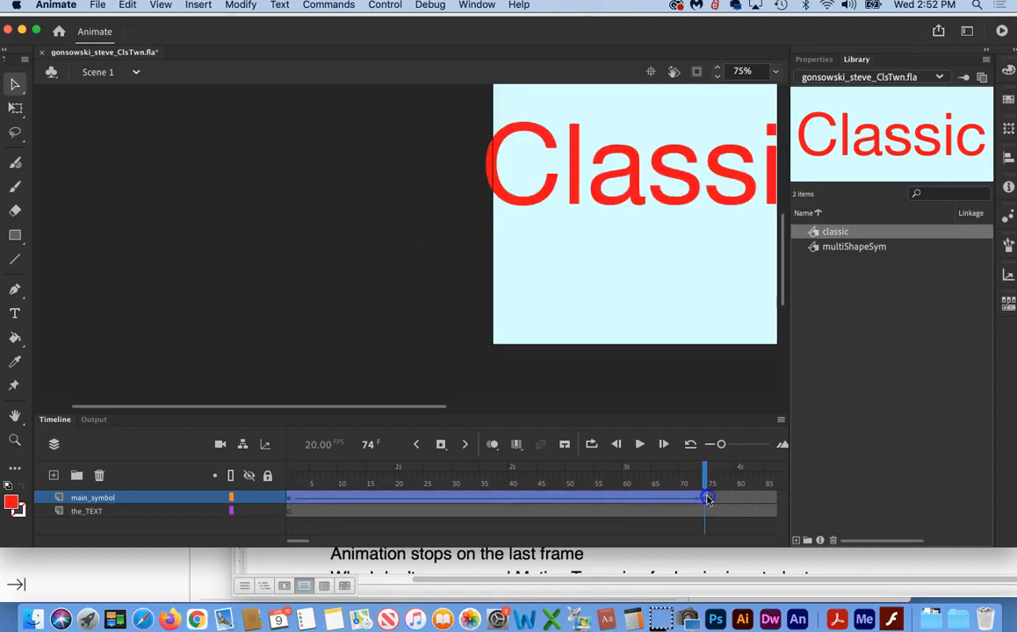
pyautogui.rightClick(444, 500)
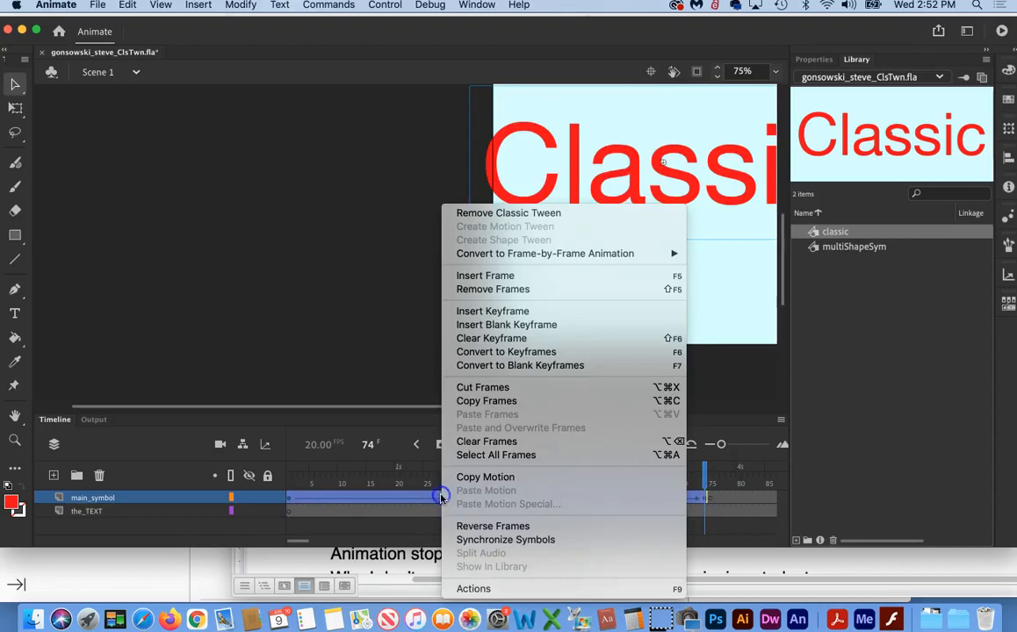
pyautogui.click(490, 404)
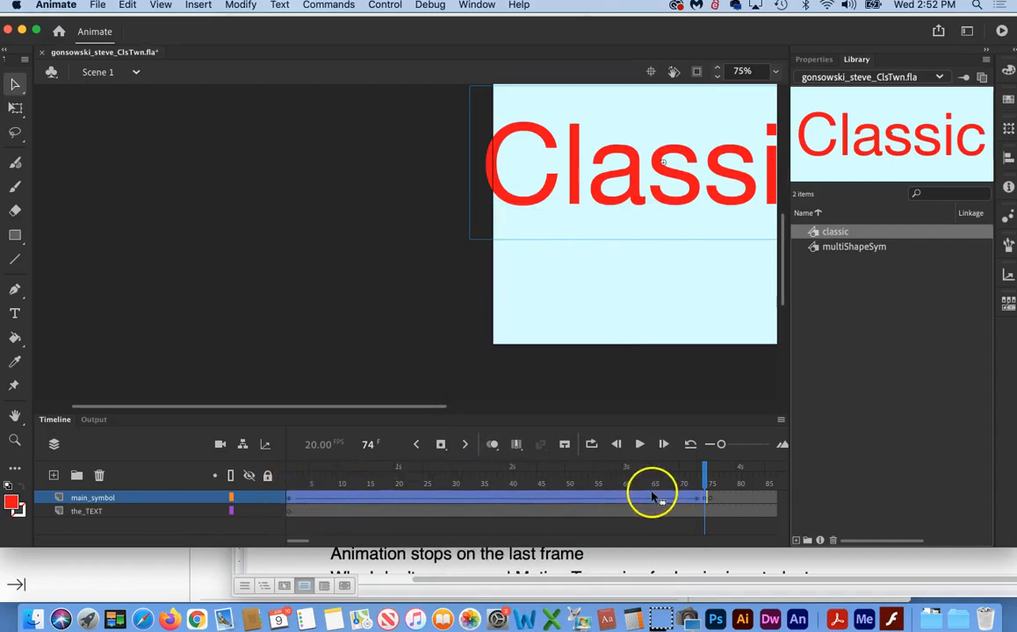
# Step: Add a new layer above main_symbol and paste the copied frames into it at frame 1
pyautogui.hscroll(3, 657, 498)
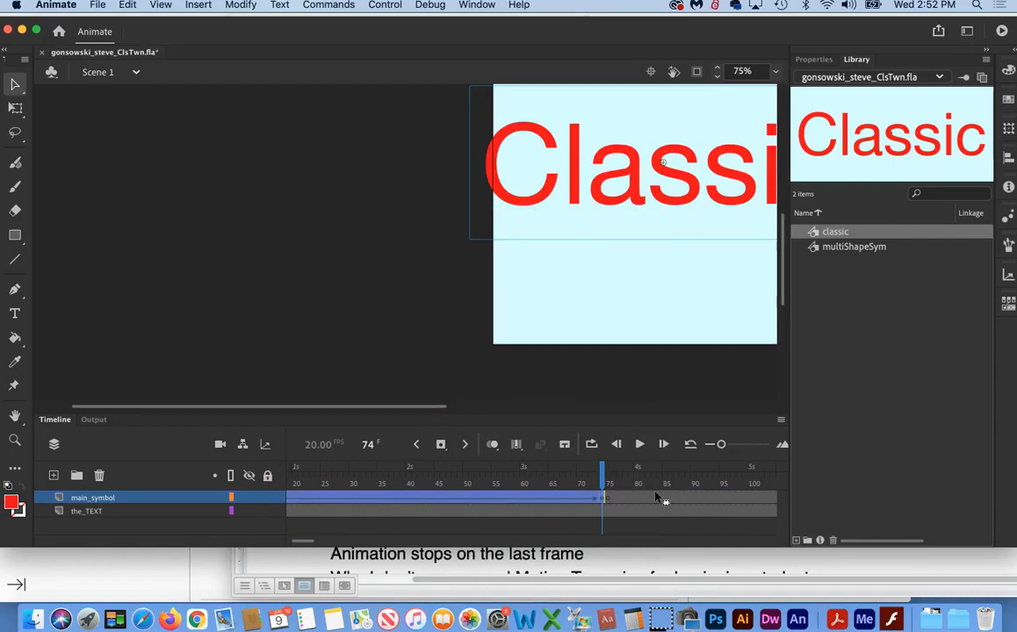
pyautogui.click(53, 477)
pyautogui.hscroll(-3, 303, 502)
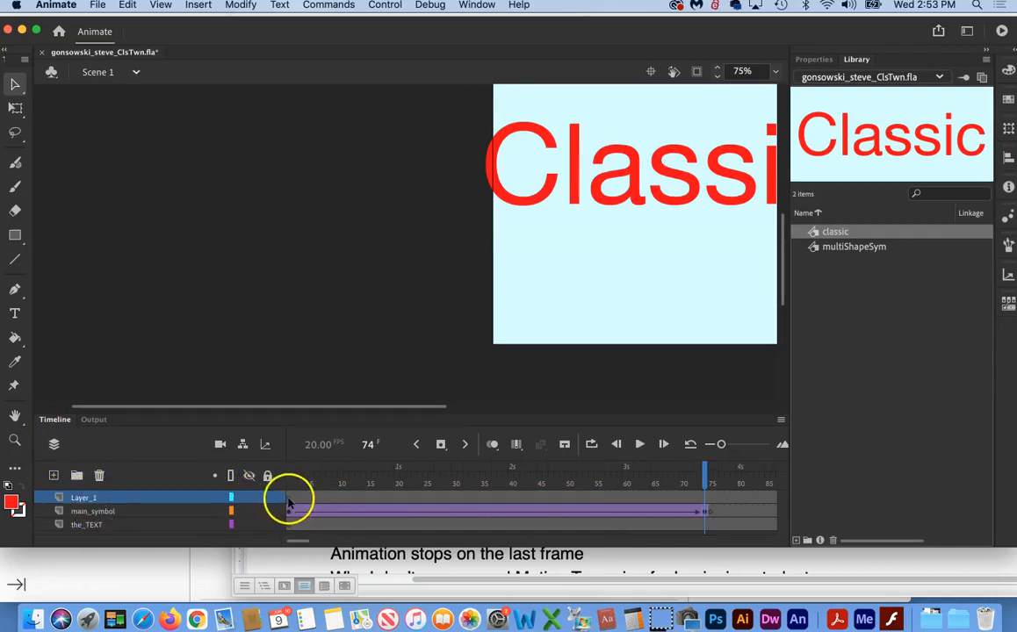
pyautogui.click(289, 499)
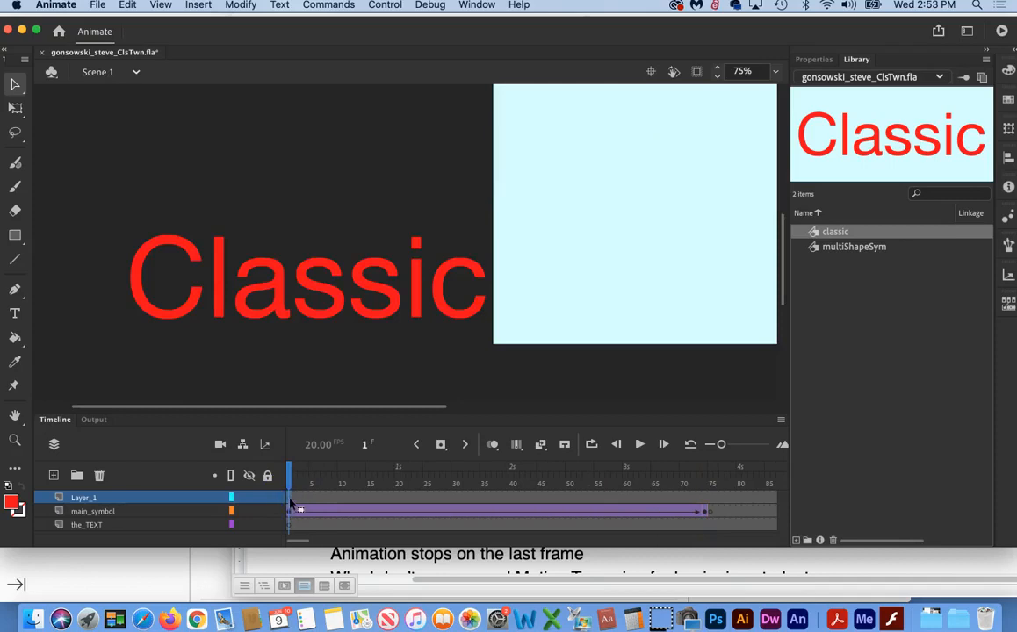
pyautogui.rightClick(292, 503)
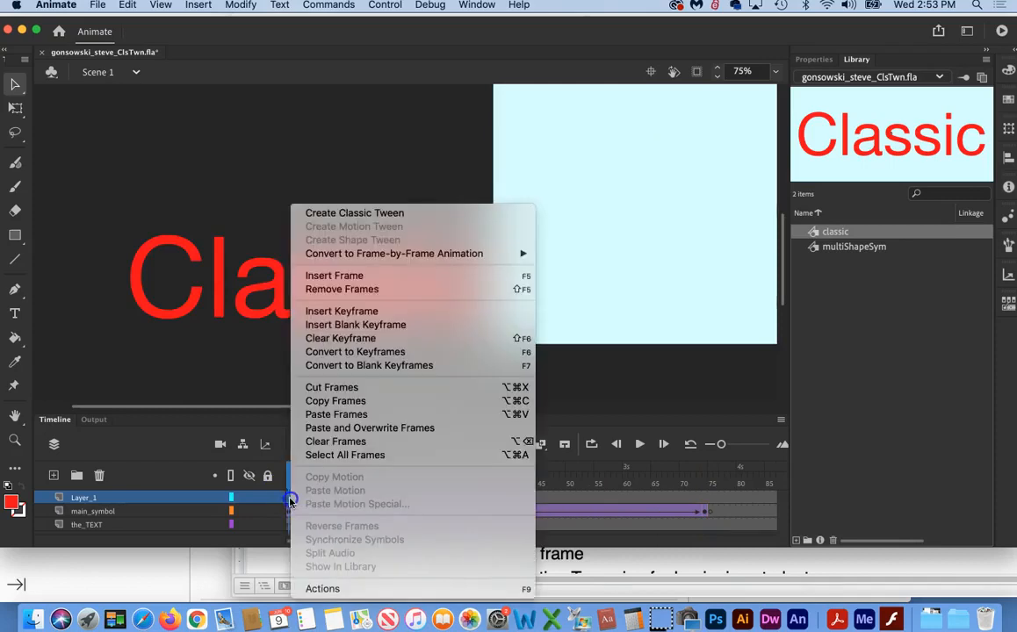
pyautogui.click(347, 415)
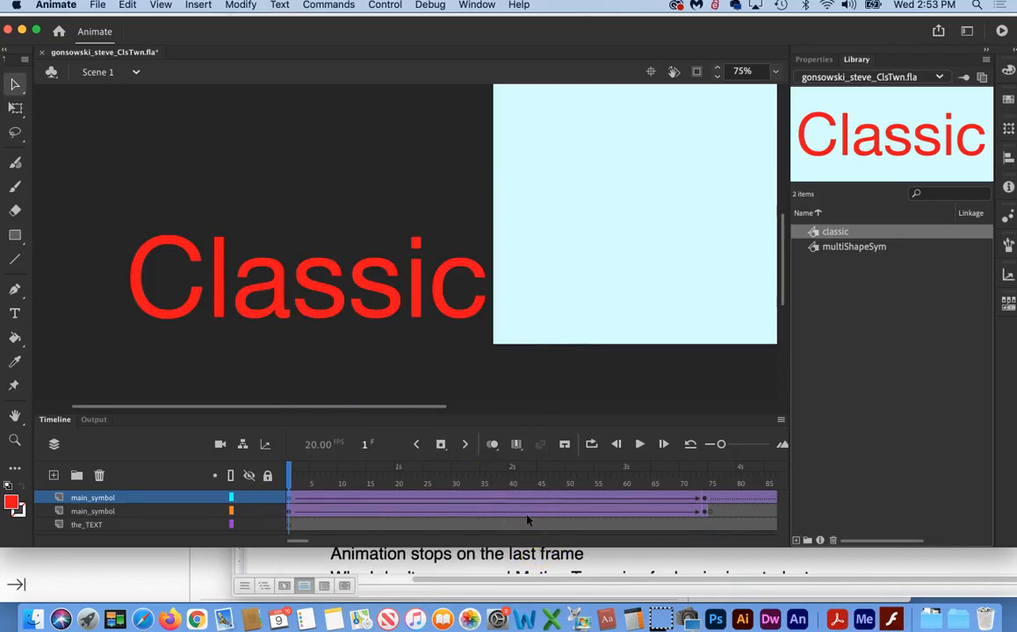
# Step: Remove the classic tween following the frame 74 keyframe on the upper main_symbol layer and scrub to check the animation
pyautogui.hscroll(10, 527, 521)
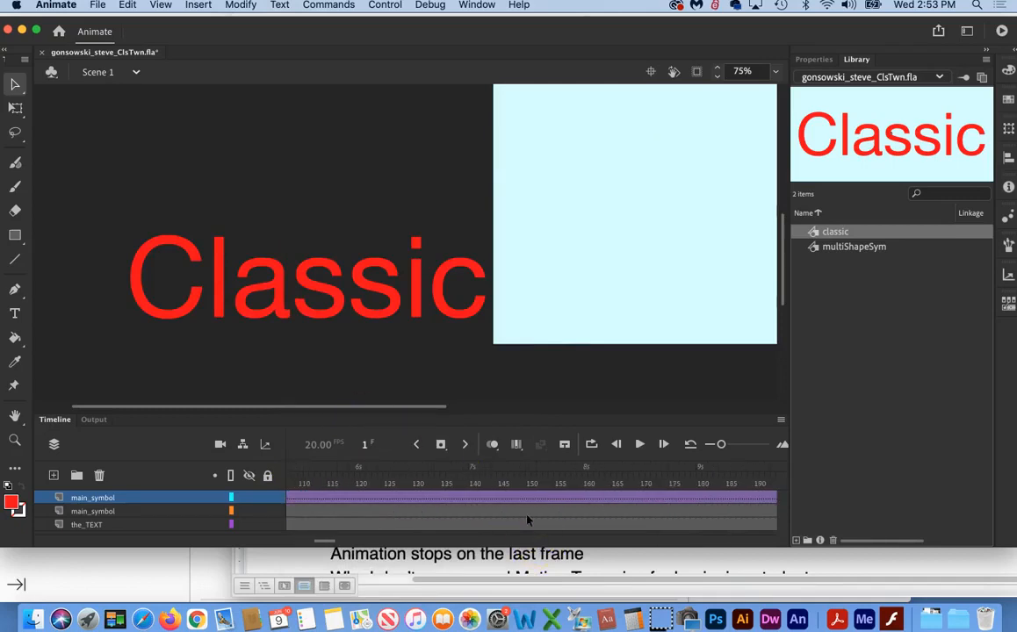
pyautogui.hscroll(20, 527, 521)
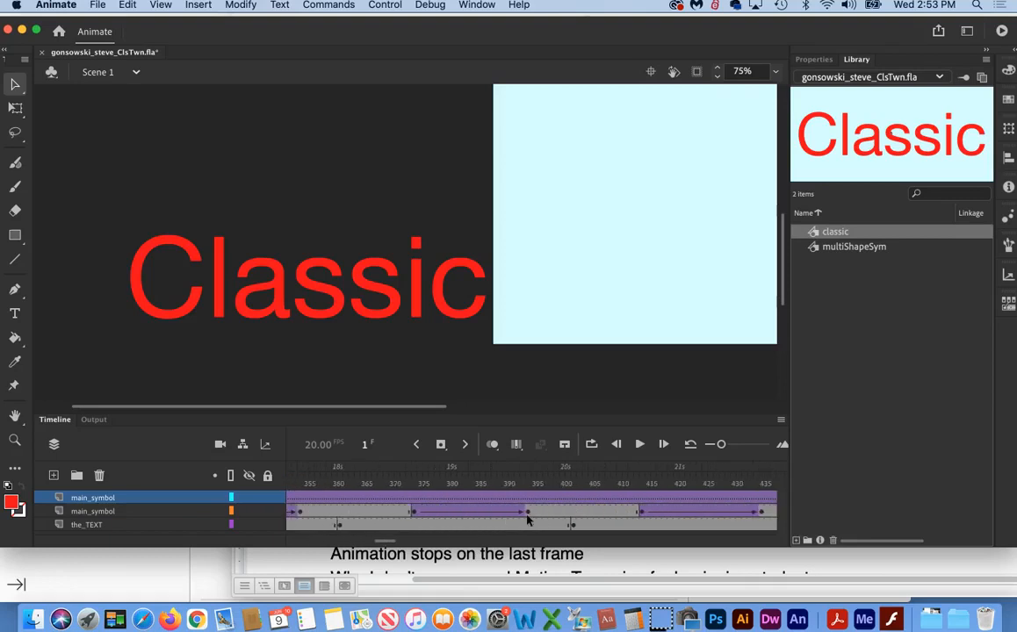
pyautogui.hscroll(20, 527, 521)
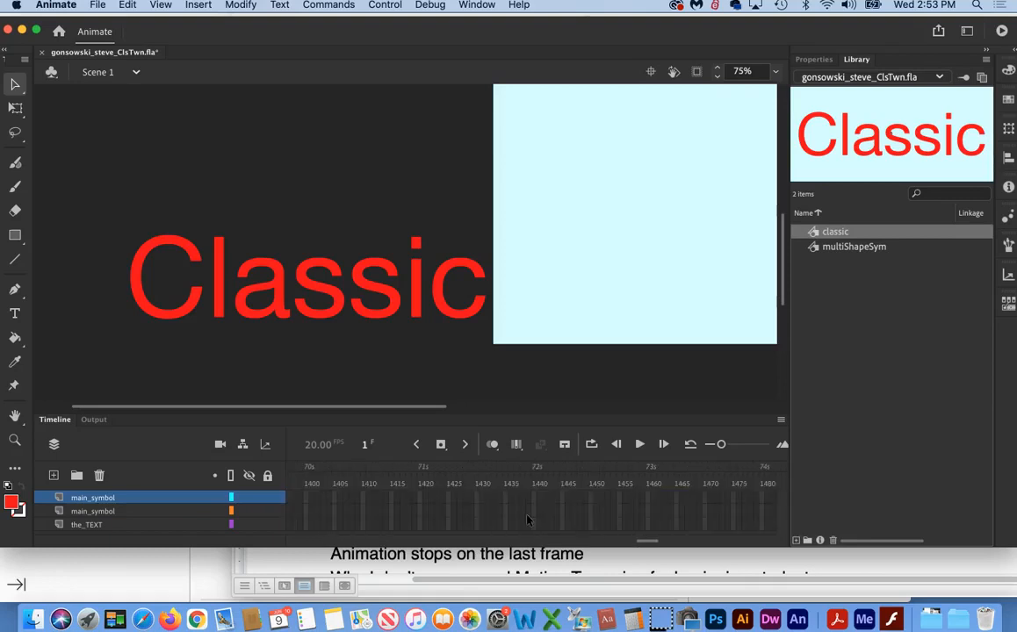
pyautogui.hscroll(-20, 527, 521)
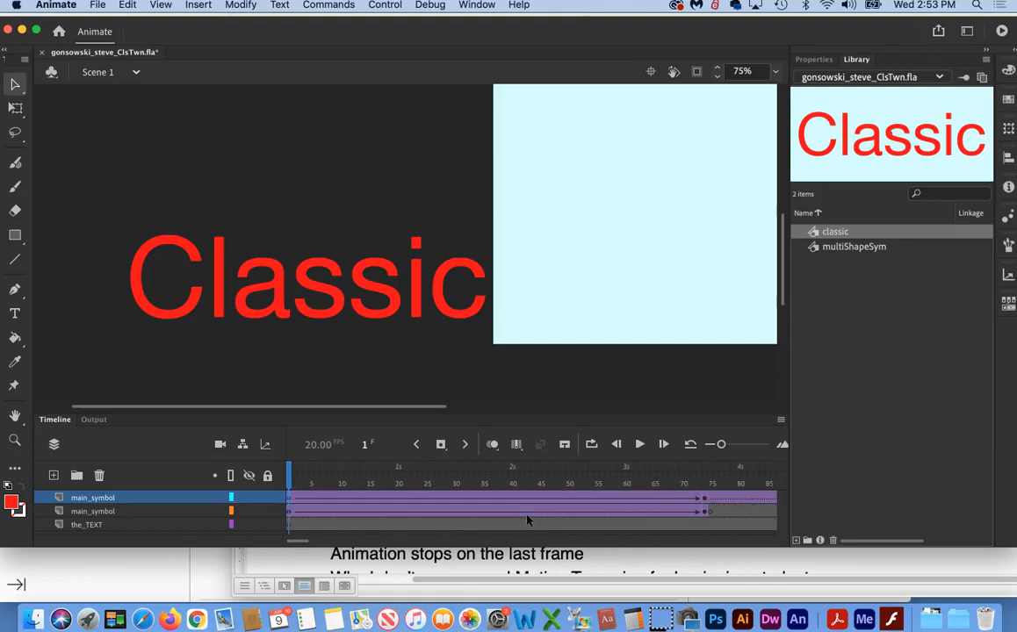
pyautogui.hscroll(8, 527, 521)
pyautogui.click(504, 498)
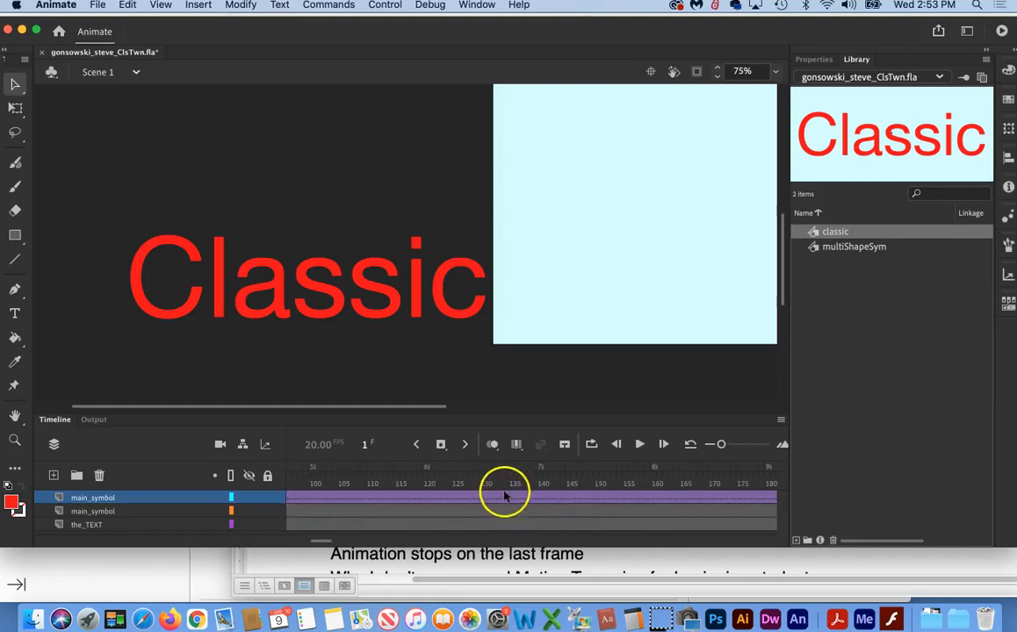
pyautogui.rightClick(504, 499)
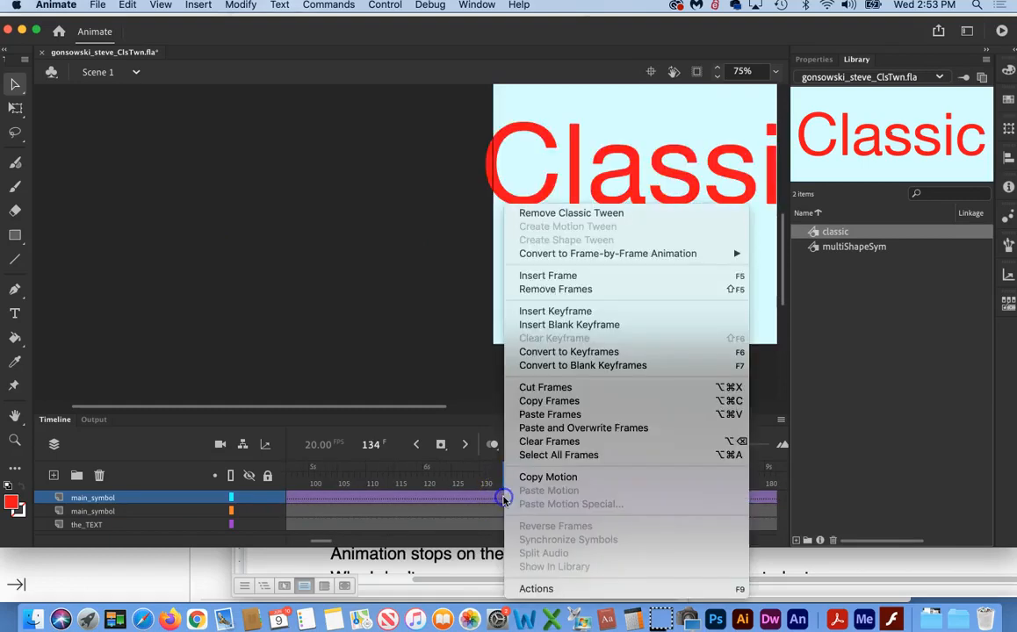
pyautogui.rightClick(476, 494)
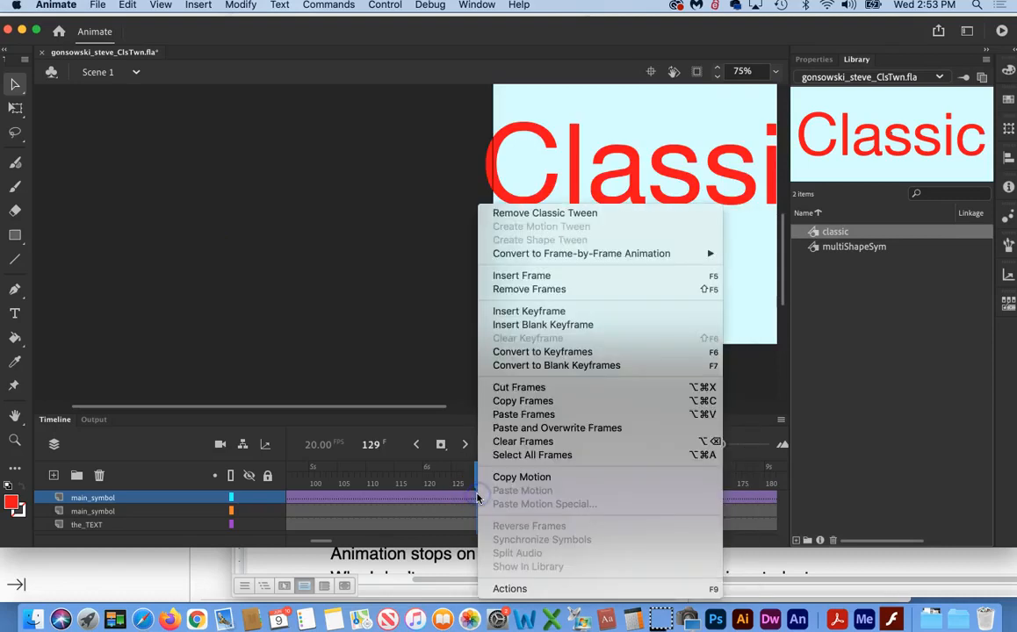
pyautogui.click(551, 214)
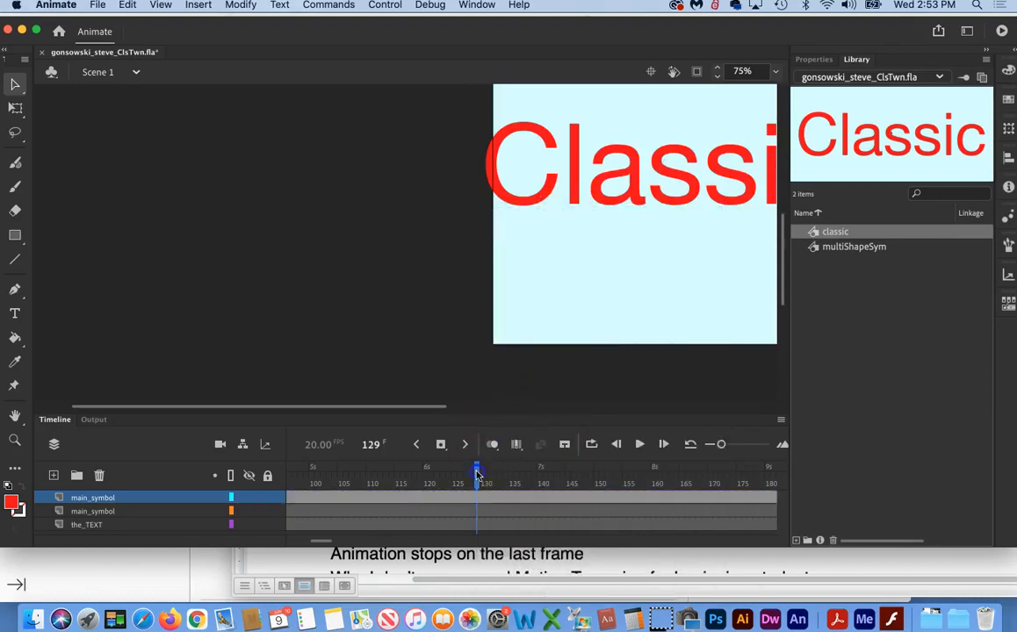
pyautogui.moveTo(477, 474); pyautogui.dragTo(197, 486)
pyautogui.moveTo(286, 474); pyautogui.dragTo(718, 472)
pyautogui.hscroll(5, 656, 496)
pyautogui.hscroll(-5, 656, 495)
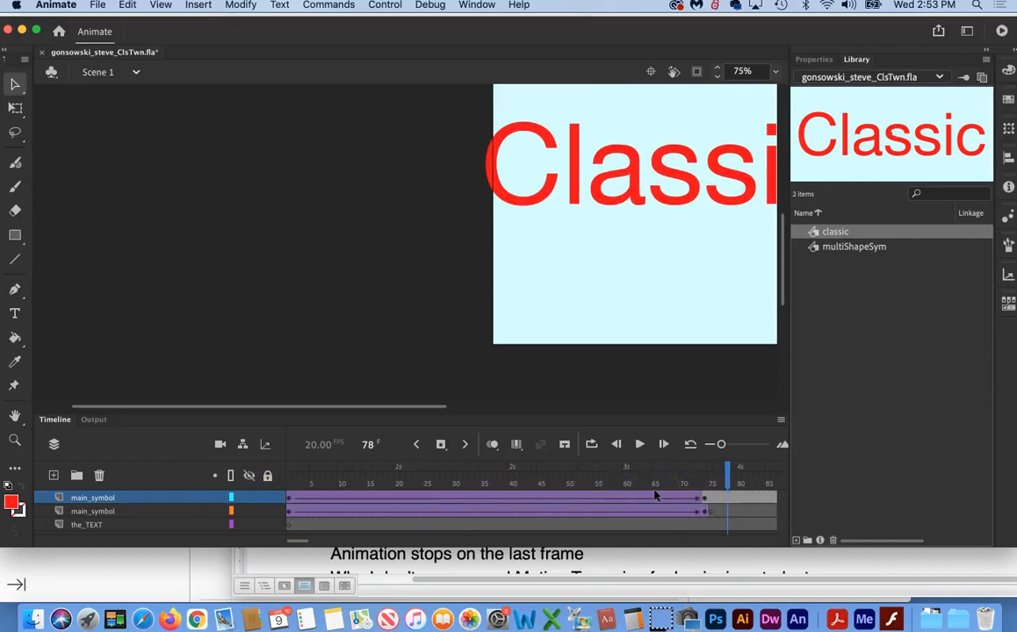
# Step: Clear the "Classic" frames 1 to 74 on the lower main_symbol layer and hide the upper main_symbol layer
pyautogui.click(289, 512)
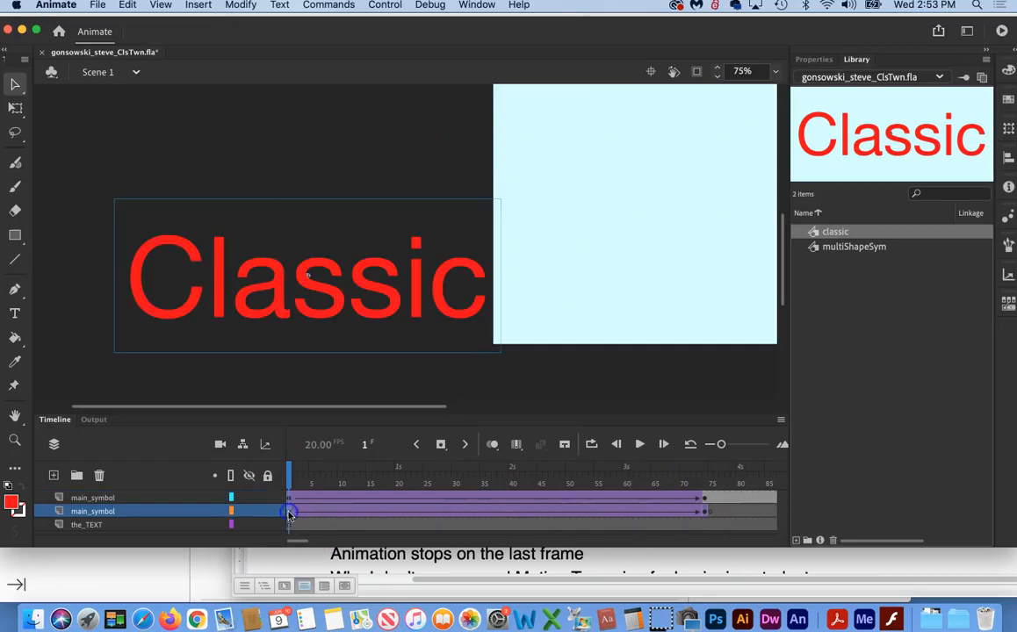
pyautogui.click(703, 512)
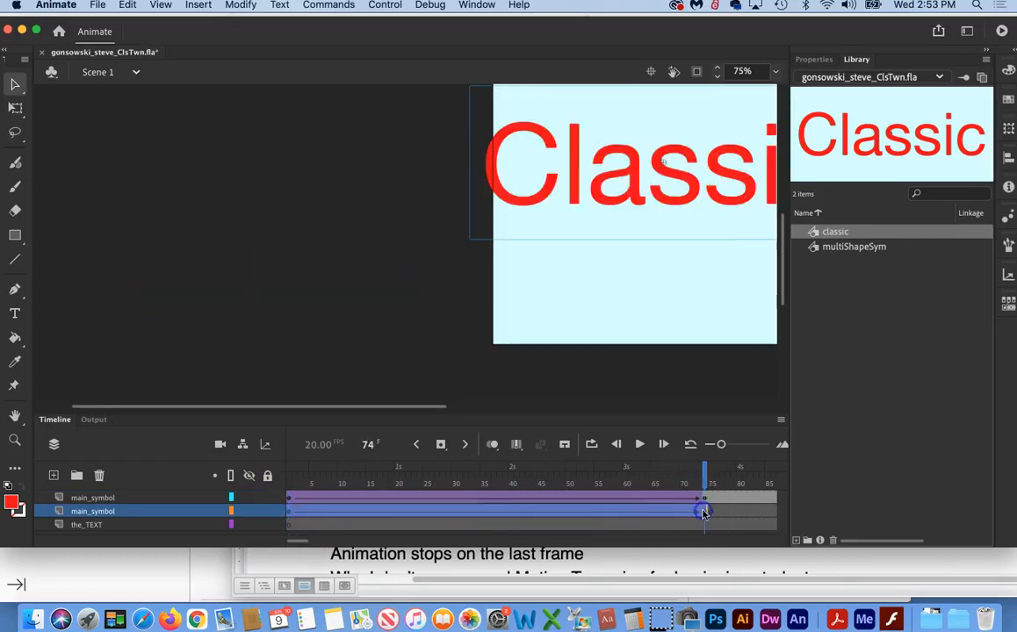
pyautogui.rightClick(591, 516)
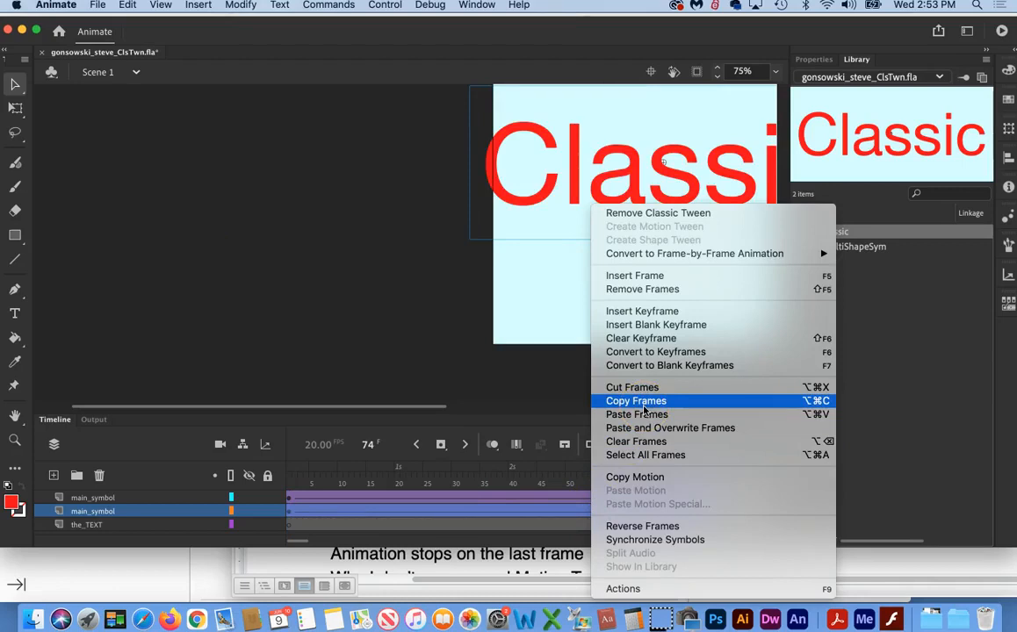
pyautogui.click(637, 441)
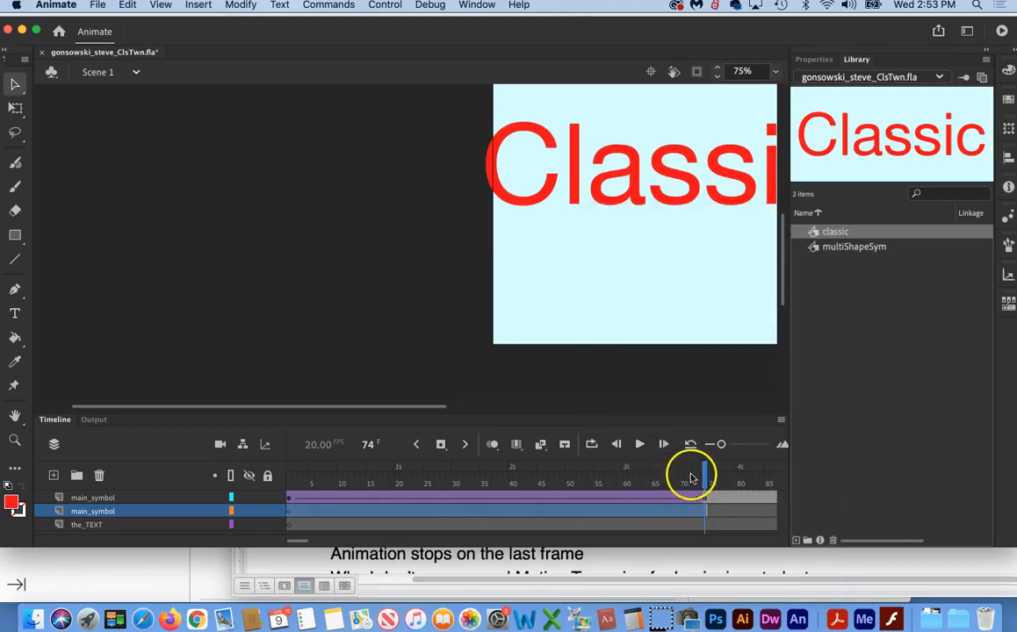
pyautogui.moveTo(703, 475); pyautogui.dragTo(763, 485)
pyautogui.click(247, 497)
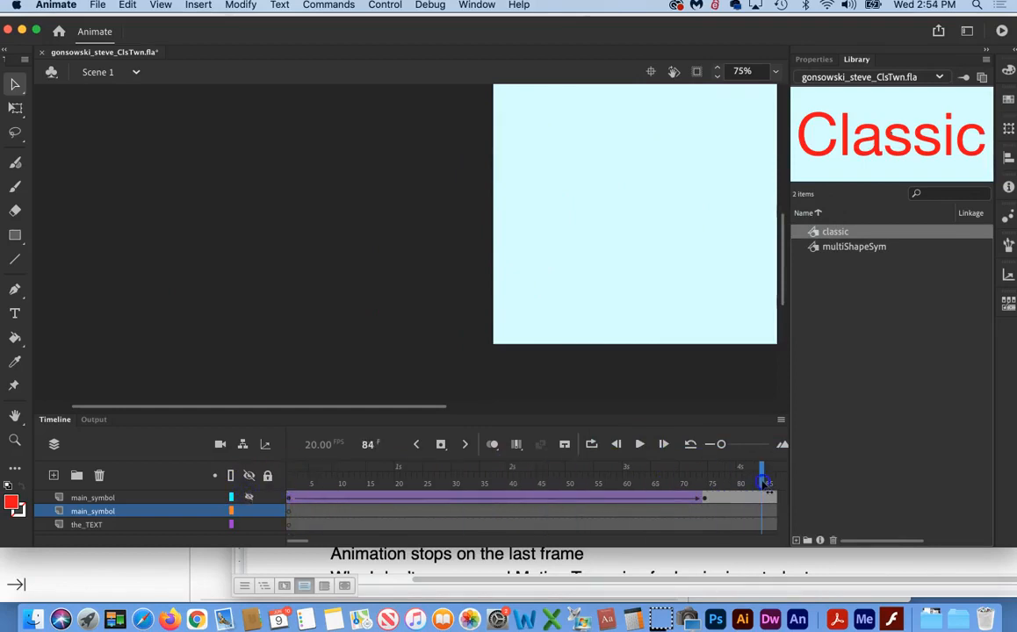
# Step: Remove frames at frame 228 on the lower main_symbol layer to align its first symbol keyframe with the the_TEXT keyframe near frame 240
pyautogui.hscroll(10, 715, 506)
pyautogui.hscroll(5, 716, 506)
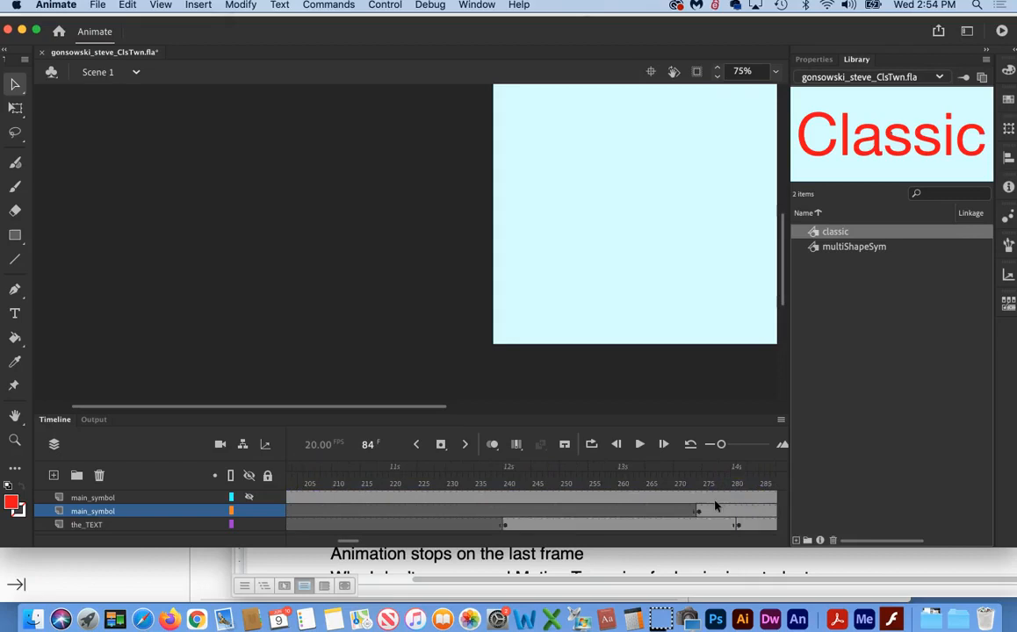
pyautogui.hscroll(3, 715, 506)
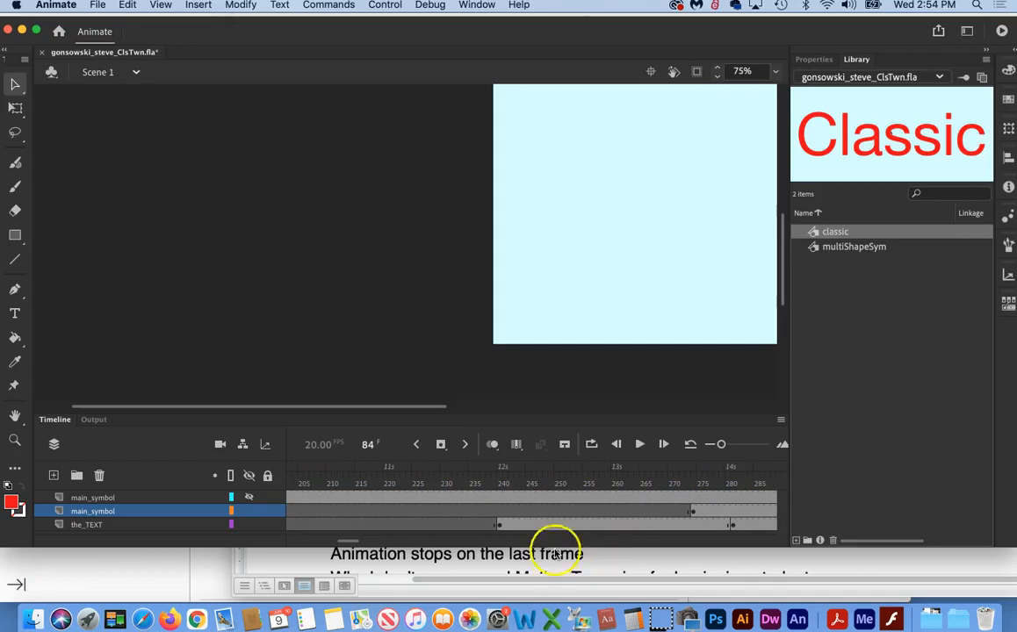
pyautogui.click(432, 512)
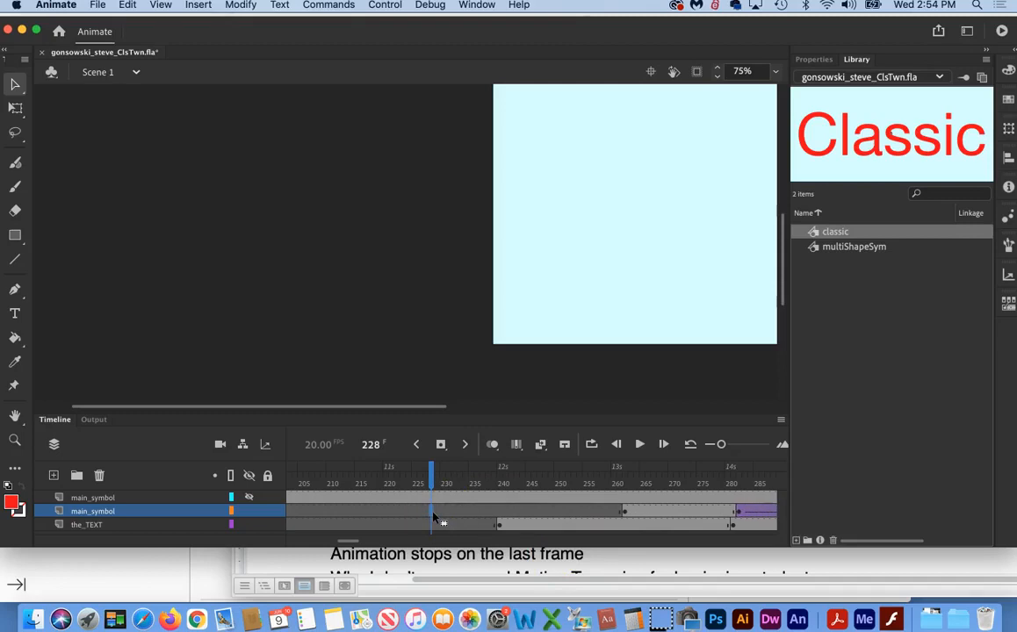
pyautogui.hotkey('shift', 'F5')
pyautogui.hotkey('shift', 'F5')
pyautogui.hotkey('shift', 'F5')
pyautogui.hotkey('shift', 'F5')
pyautogui.hotkey('shift', 'F5')
pyautogui.hotkey('shift', 'F5')
pyautogui.hotkey('shift', 'F5')
pyautogui.hotkey('shift', 'F5')
pyautogui.hotkey('shift', 'F5')
pyautogui.hotkey('shift', 'F5')
pyautogui.hotkey('shift', 'F5')
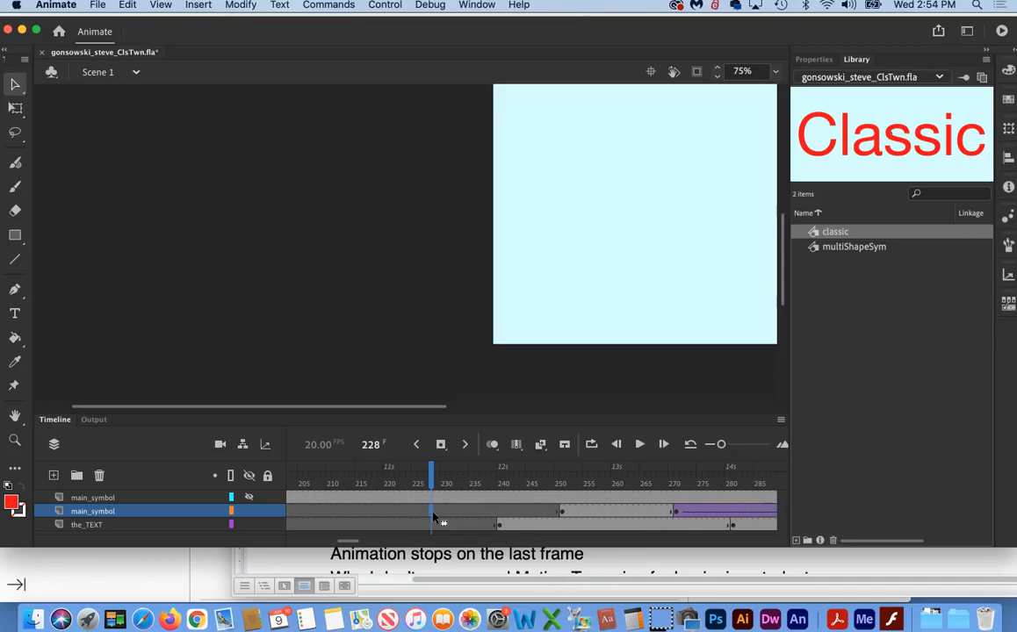
pyautogui.hotkey('shift', 'F5')
pyautogui.hotkey('shift', 'F5')
pyautogui.hotkey('shift', 'F5')
pyautogui.hotkey('shift', 'F5')
pyautogui.hotkey('shift', 'F5')
pyautogui.hotkey('shift', 'F5')
pyautogui.hotkey('shift', 'F5')
pyautogui.hotkey('shift', 'F5')
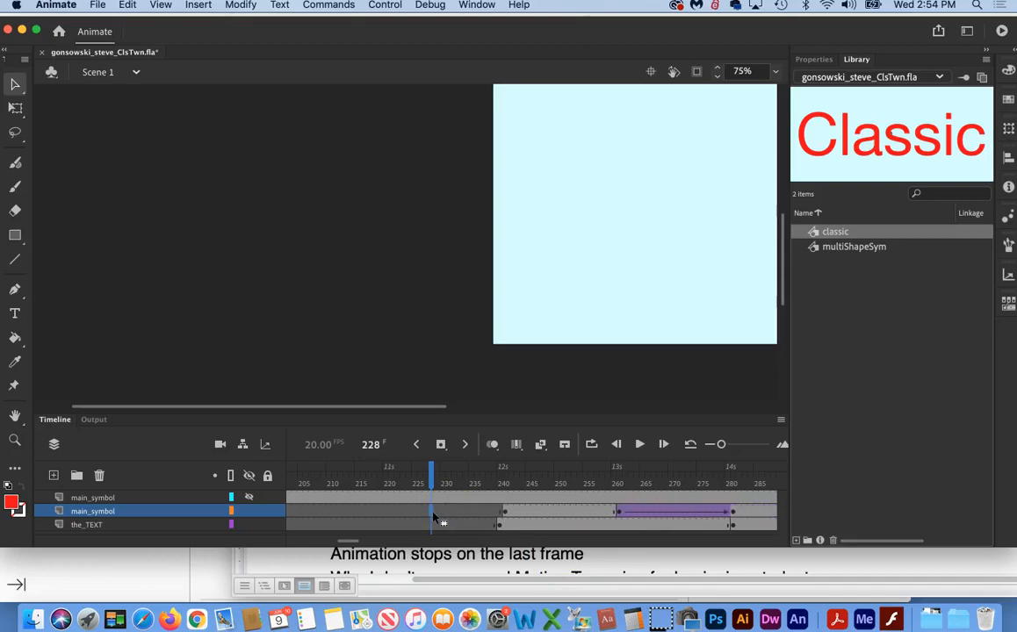
# Step: Scrub between frames 262 and 247 to check the realigned symbol and text, and show the upper main_symbol layer again
pyautogui.moveTo(431, 474); pyautogui.dragTo(626, 483)
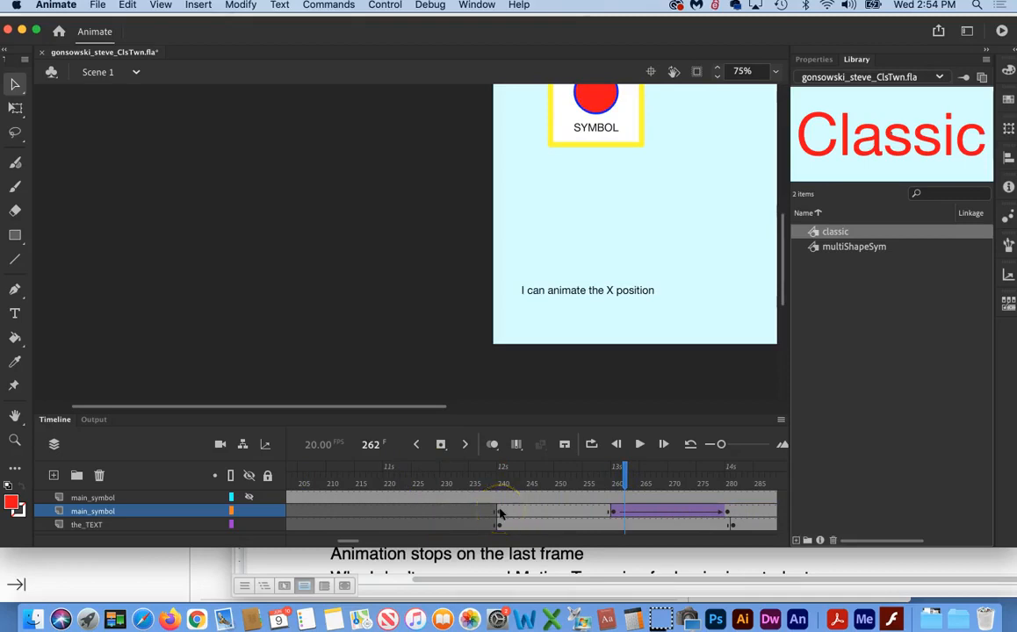
pyautogui.doubleClick(16, 416)
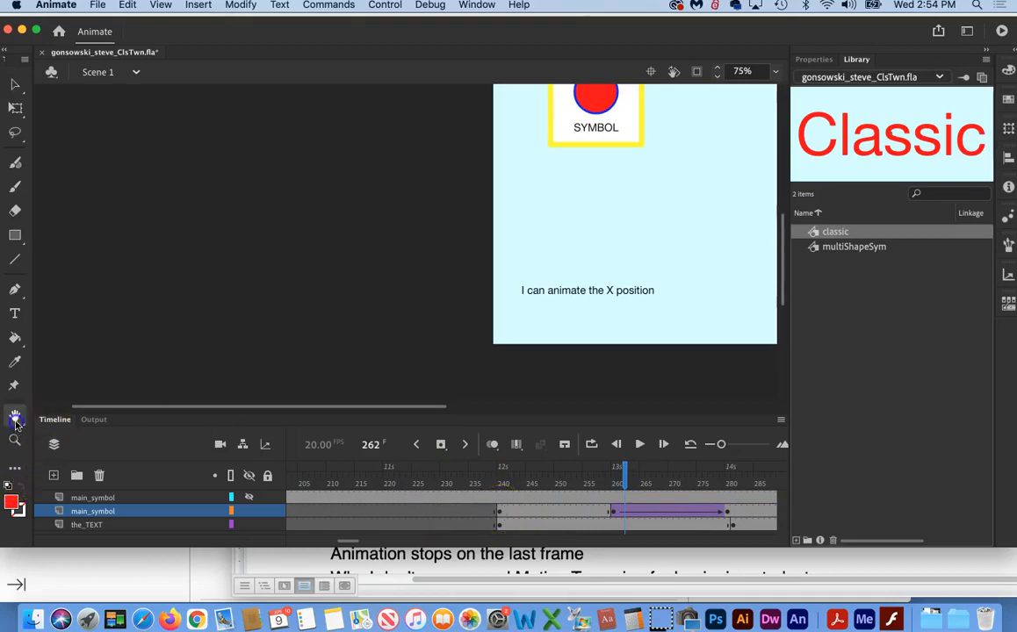
pyautogui.moveTo(627, 475); pyautogui.dragTo(507, 484)
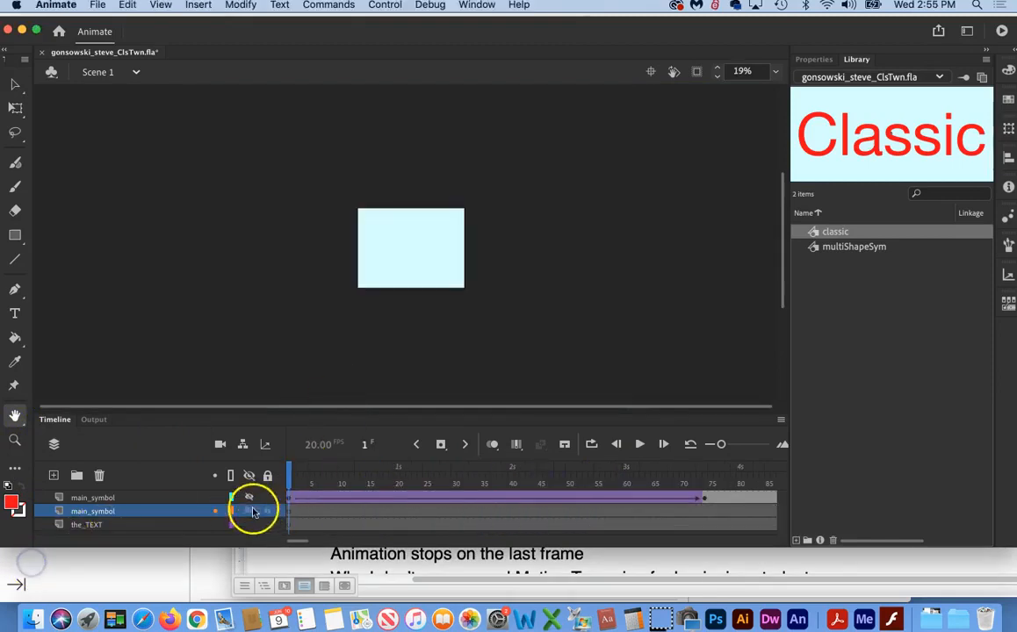
pyautogui.click(248, 497)
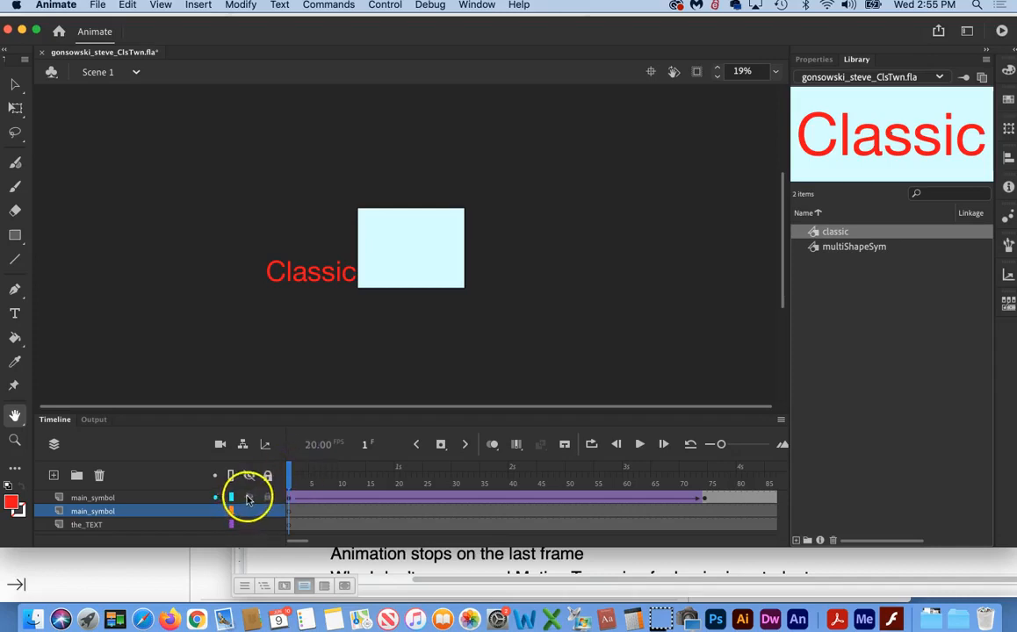
# Step: Insert a blank keyframe at frame 240 on the upper main_symbol layer so that "Classic" ends there
pyautogui.click(327, 475)
pyautogui.moveTo(327, 475); pyautogui.dragTo(505, 479)
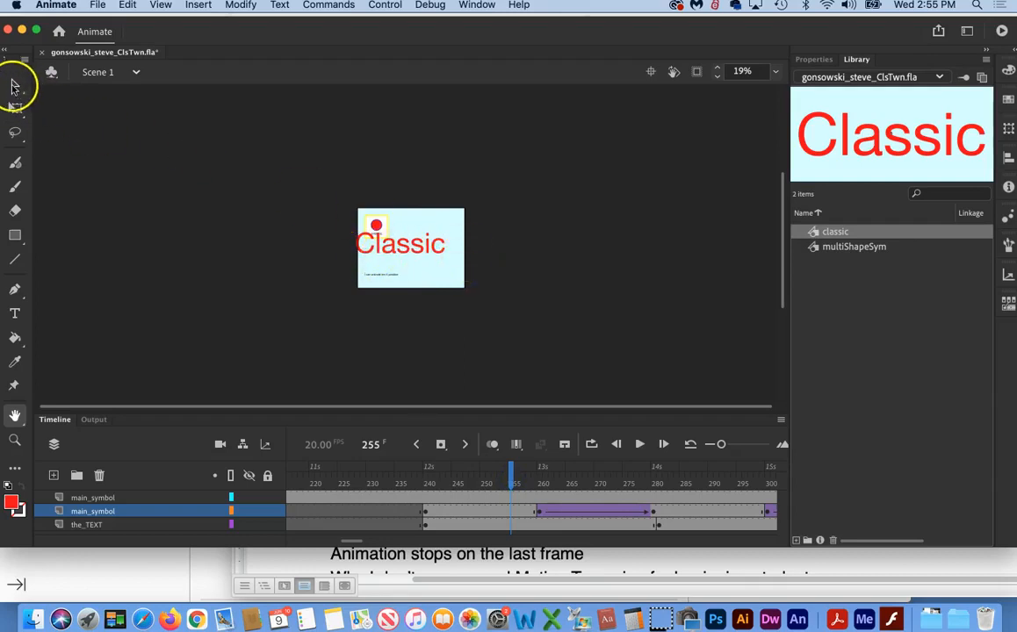
pyautogui.click(14, 85)
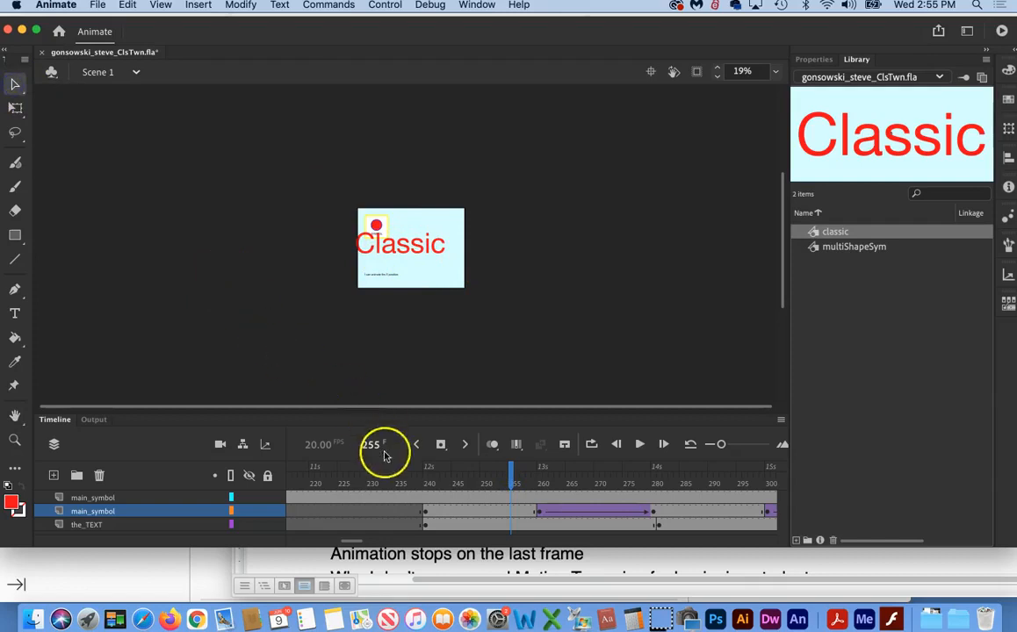
pyautogui.click(426, 497)
pyautogui.click(426, 498)
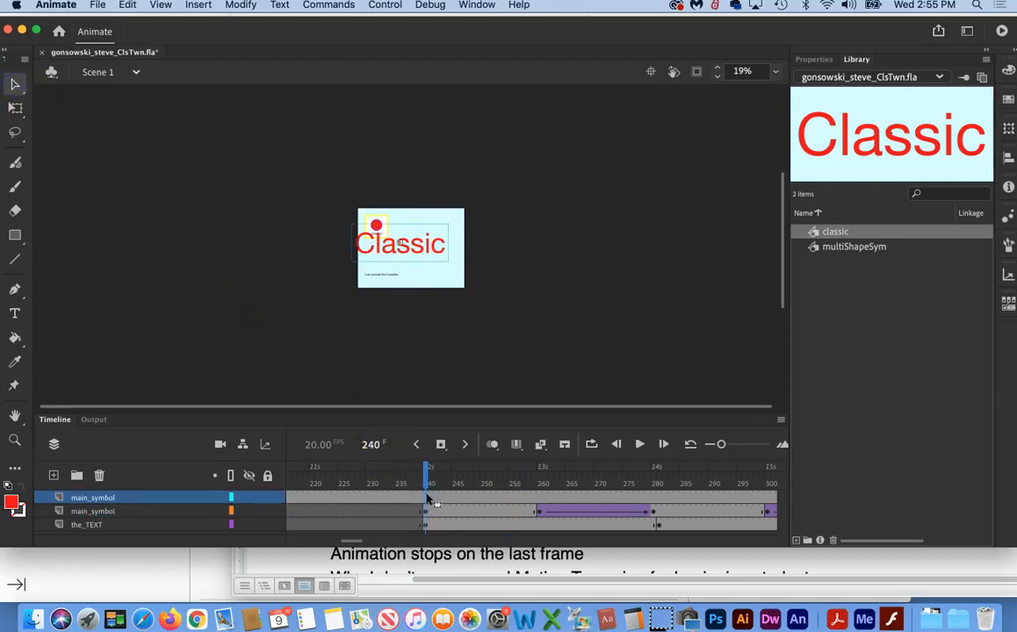
pyautogui.press('Delete')
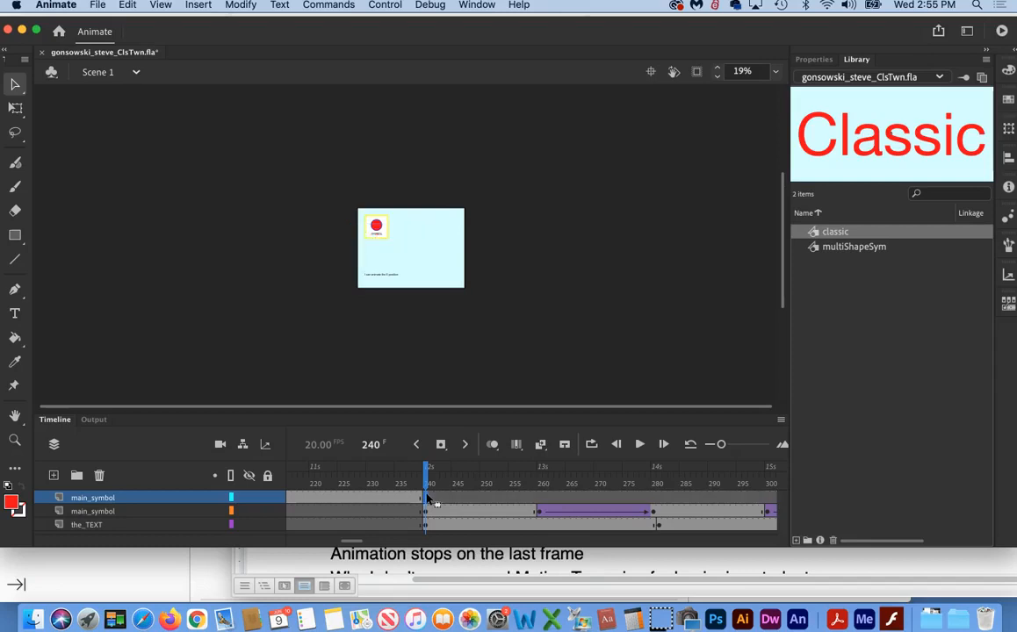
# Step: Scrub back to frame 231 to check "Classic", and rename the upper main_symbol layer "classic"
pyautogui.moveTo(426, 470); pyautogui.dragTo(374, 474)
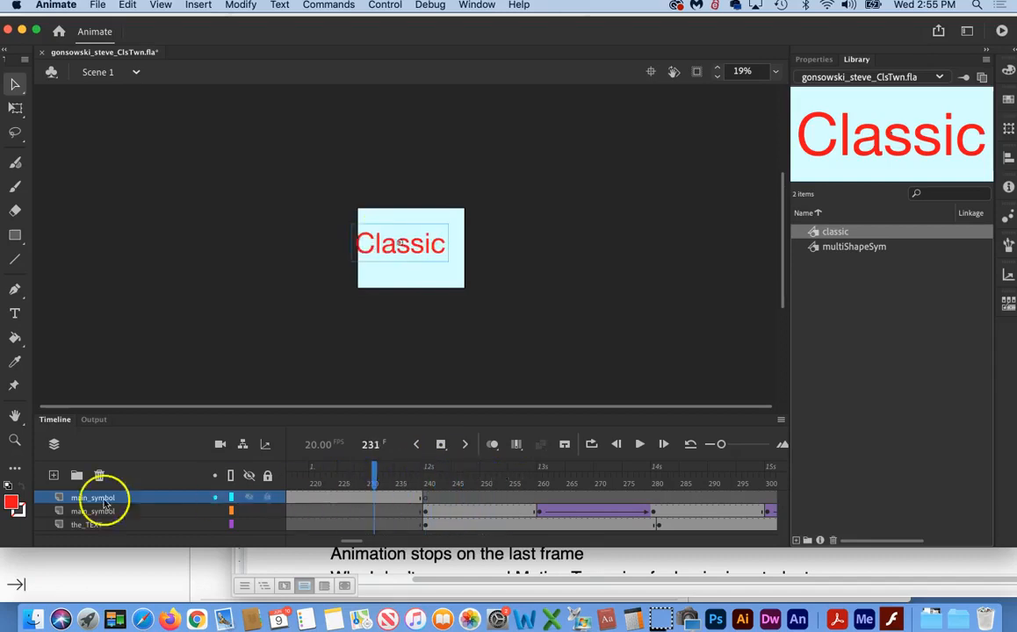
pyautogui.doubleClick(89, 499)
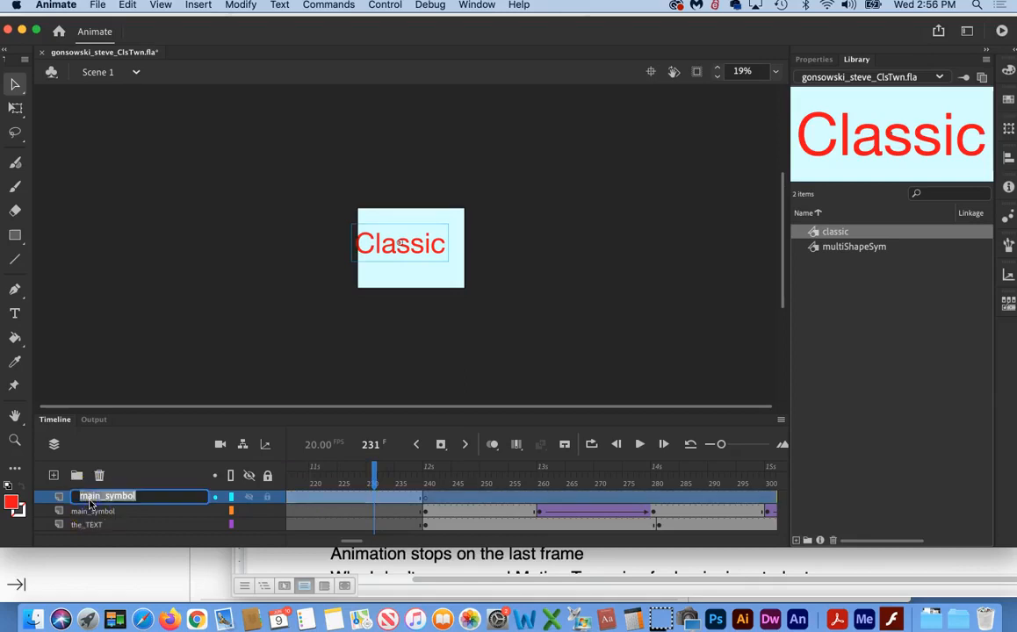
pyautogui.write('classic')
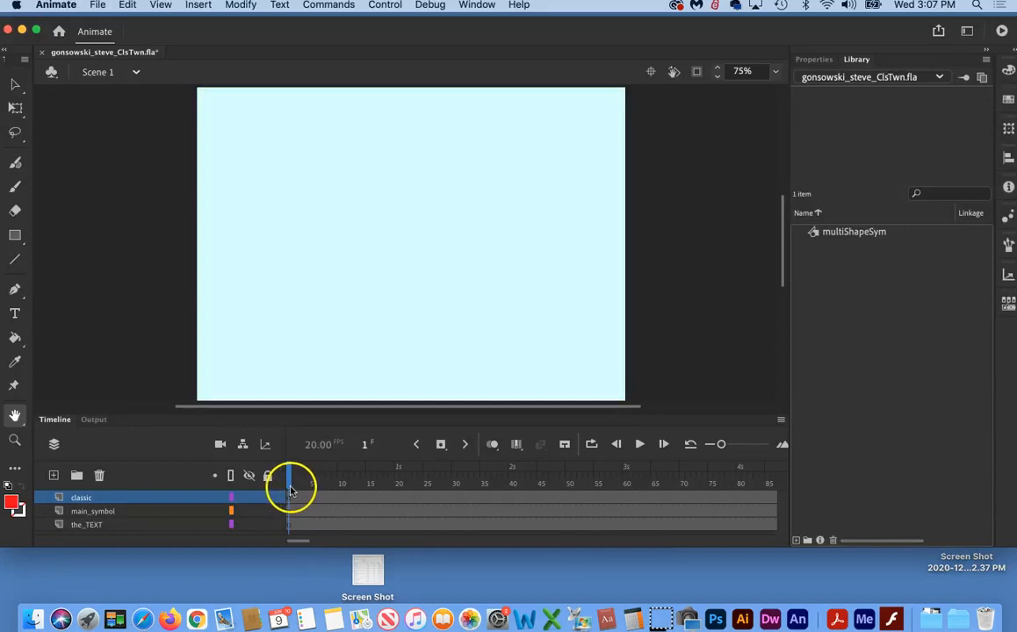
# Step: Rename the empty classic layer to TEMP_END and accept the correction for special characters in the name
pyautogui.moveTo(290, 482); pyautogui.dragTo(19, 510)
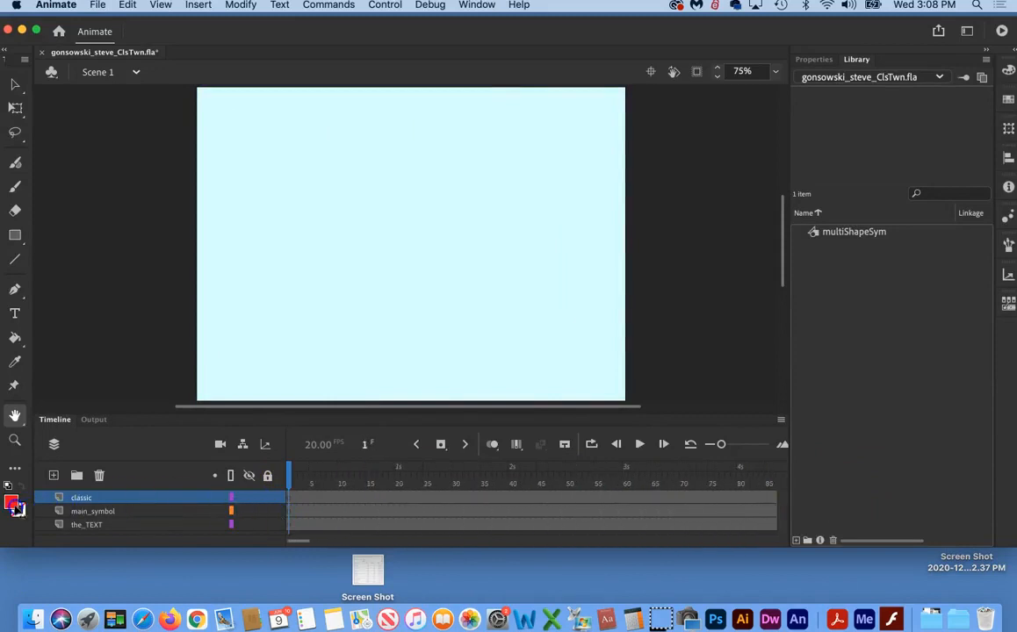
pyautogui.click(86, 500)
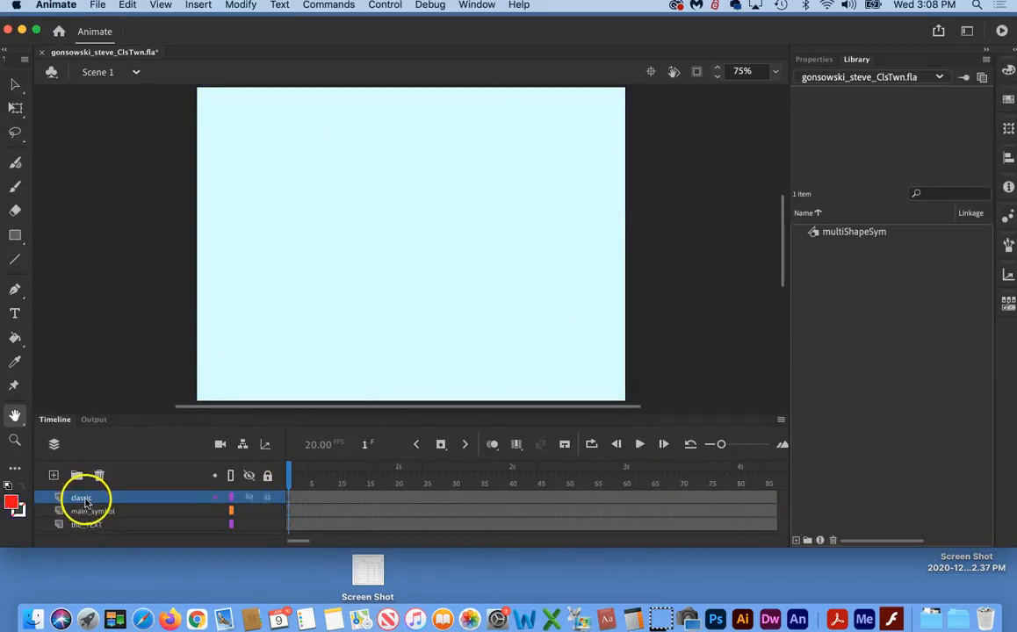
pyautogui.doubleClick(85, 499)
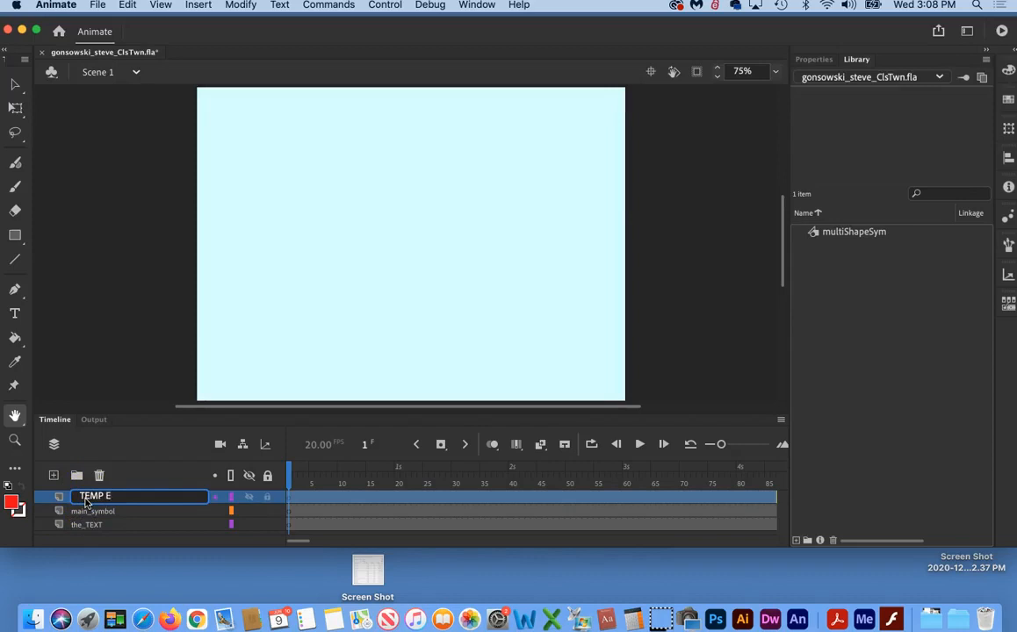
pyautogui.click(130, 464)
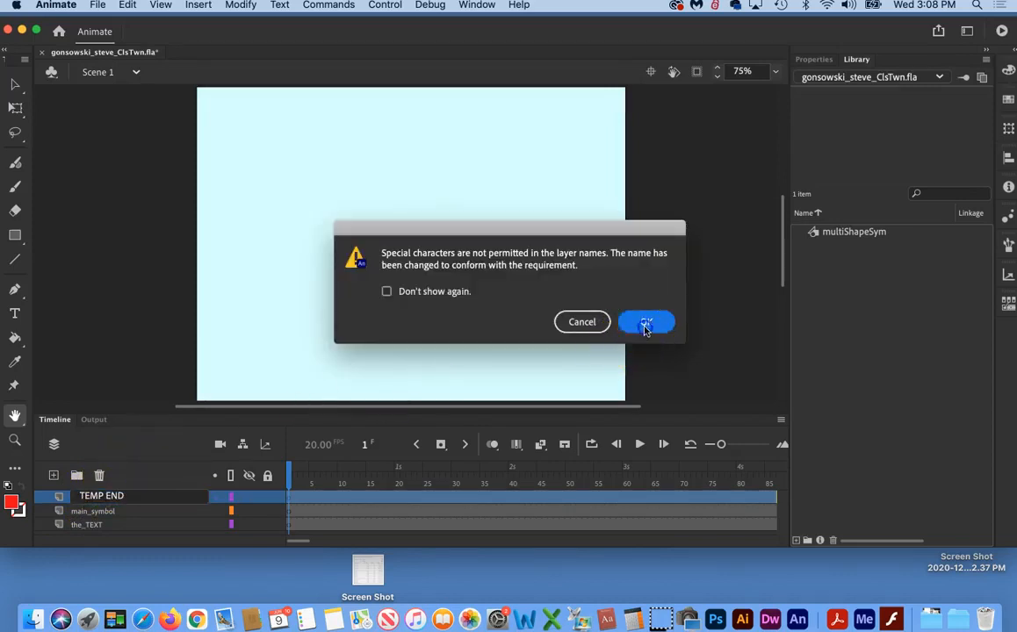
pyautogui.click(645, 324)
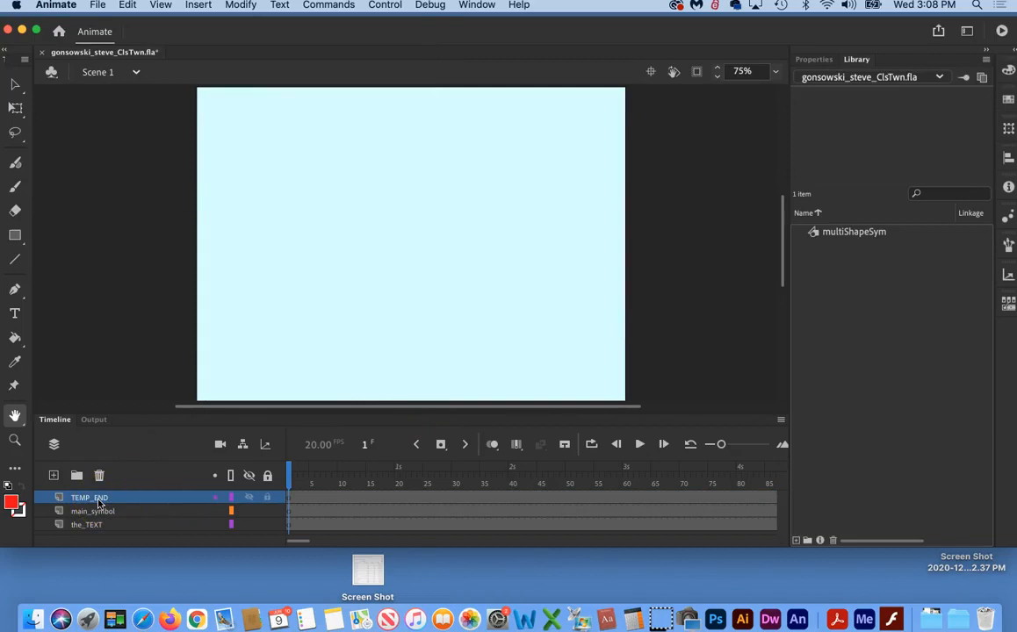
# Step: Add the text "Classic" in the upper part of the stage at frame 1 of the TEMP_END layer
pyautogui.click(290, 499)
pyautogui.moveTo(298, 503); pyautogui.dragTo(289, 499)
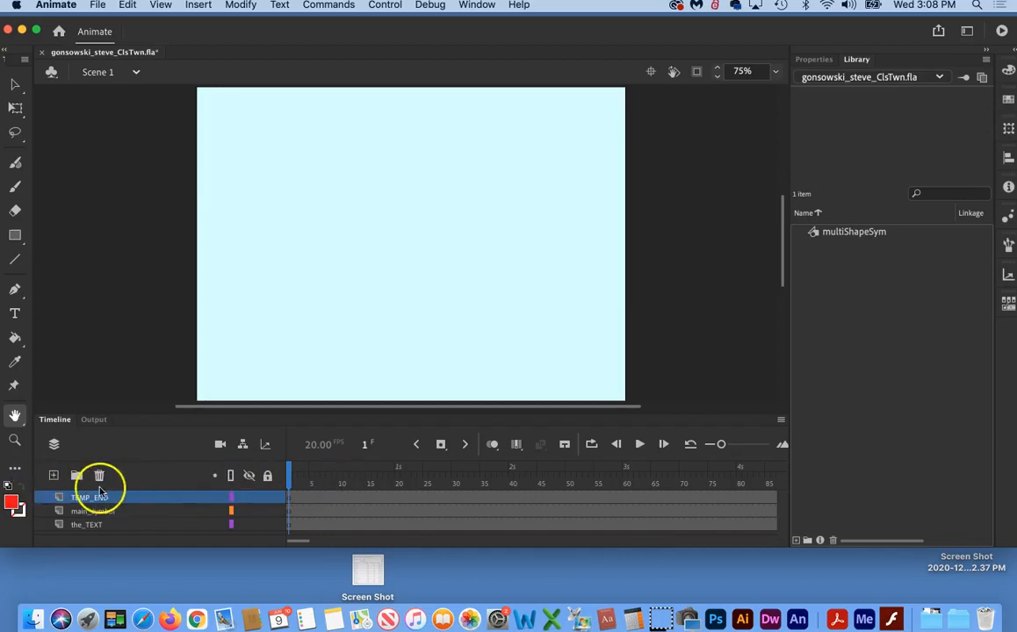
pyautogui.press('t')
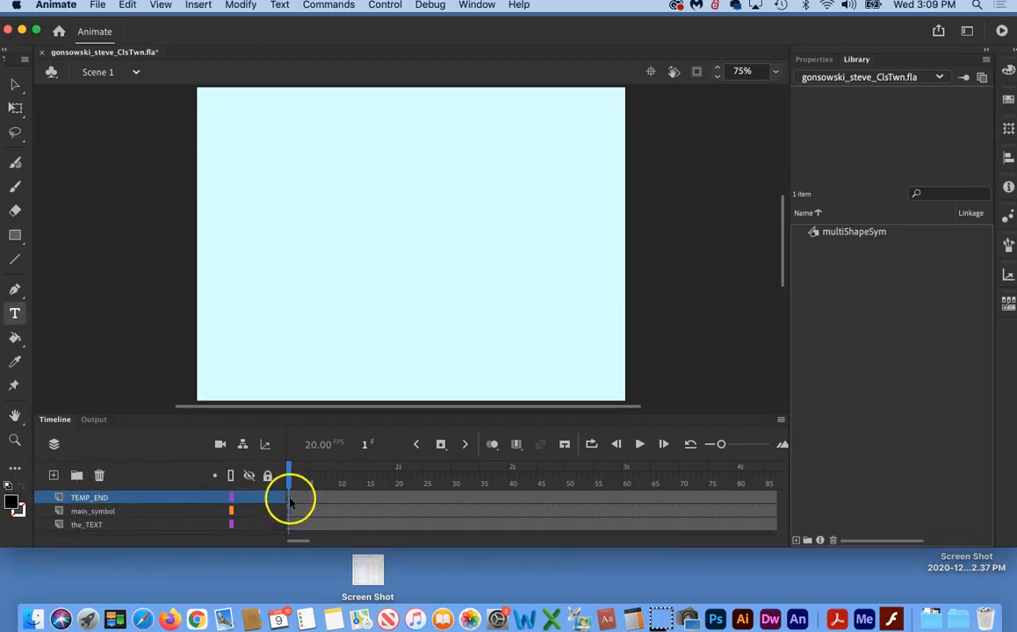
pyautogui.click(290, 197)
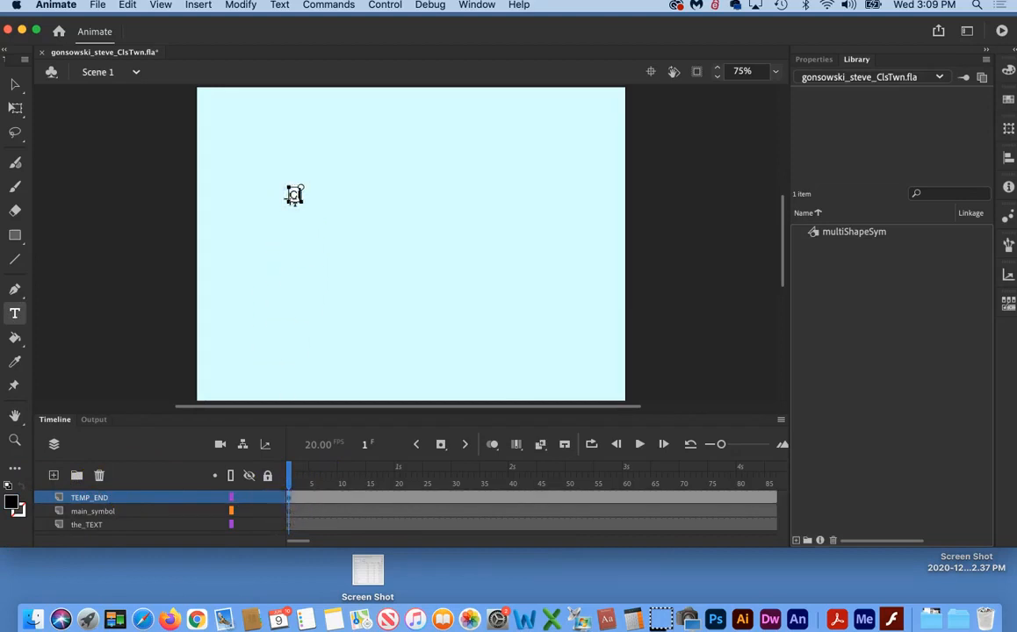
pyautogui.write('Classic')
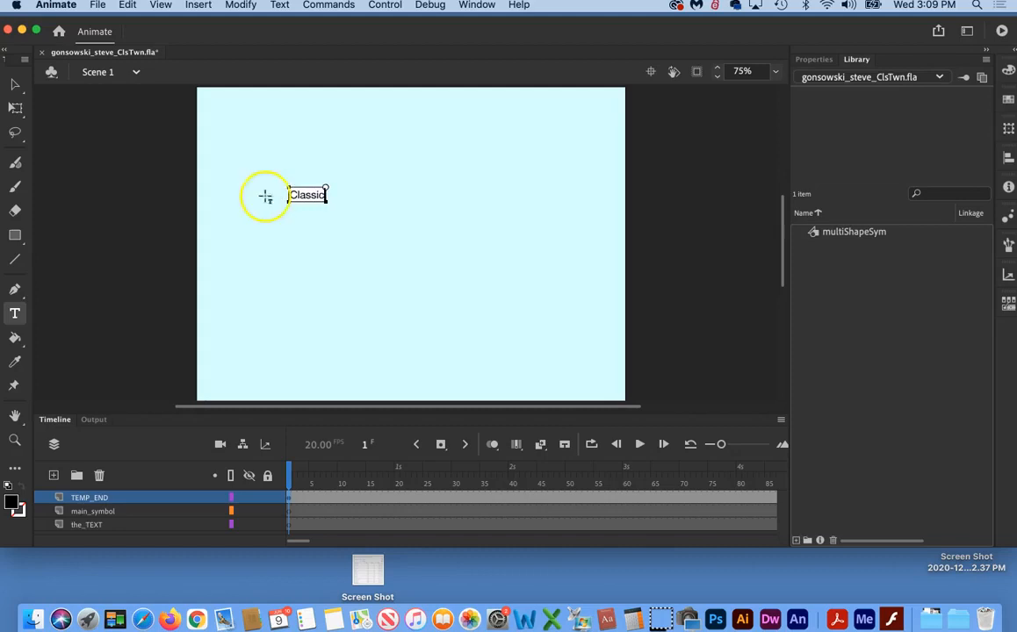
# Step: Scale the "Classic" text with Free Transform until it nearly fills the stage width, centred in the upper half
pyautogui.click(15, 107)
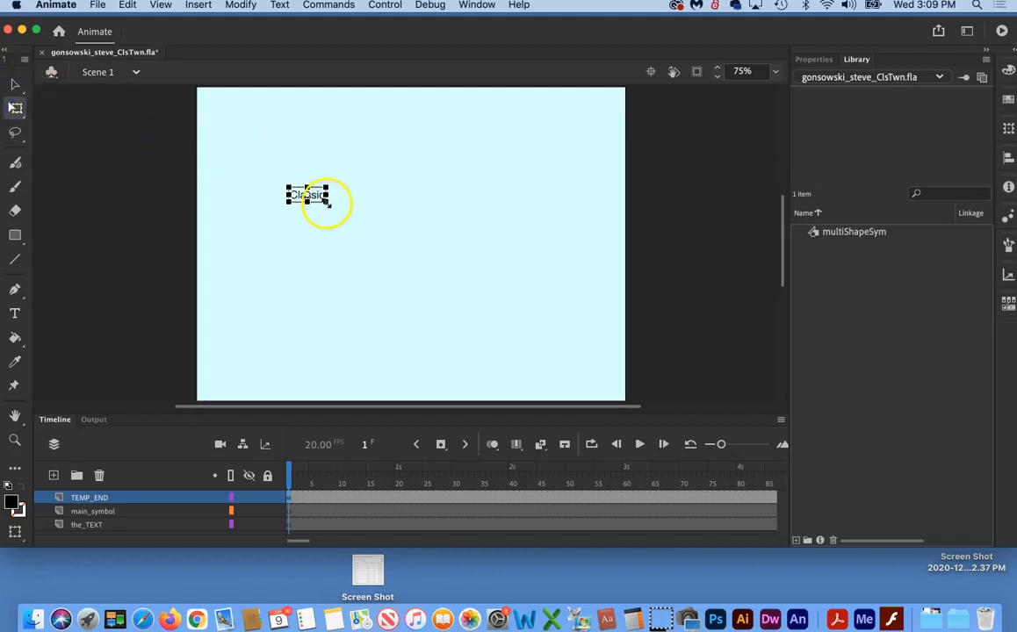
pyautogui.moveTo(327, 201); pyautogui.dragTo(422, 200)
pyautogui.click(411, 263)
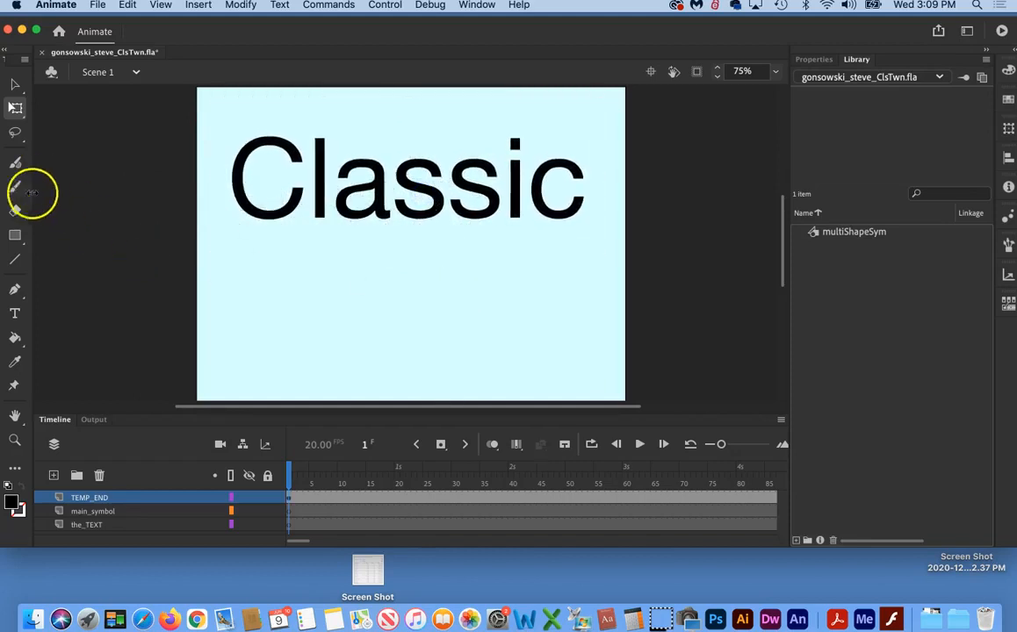
# Step: Add the text "Tweening" below the large "Classic" text on the TEMP_END layer
pyautogui.click(16, 314)
pyautogui.click(351, 320)
pyautogui.write('Tweening')
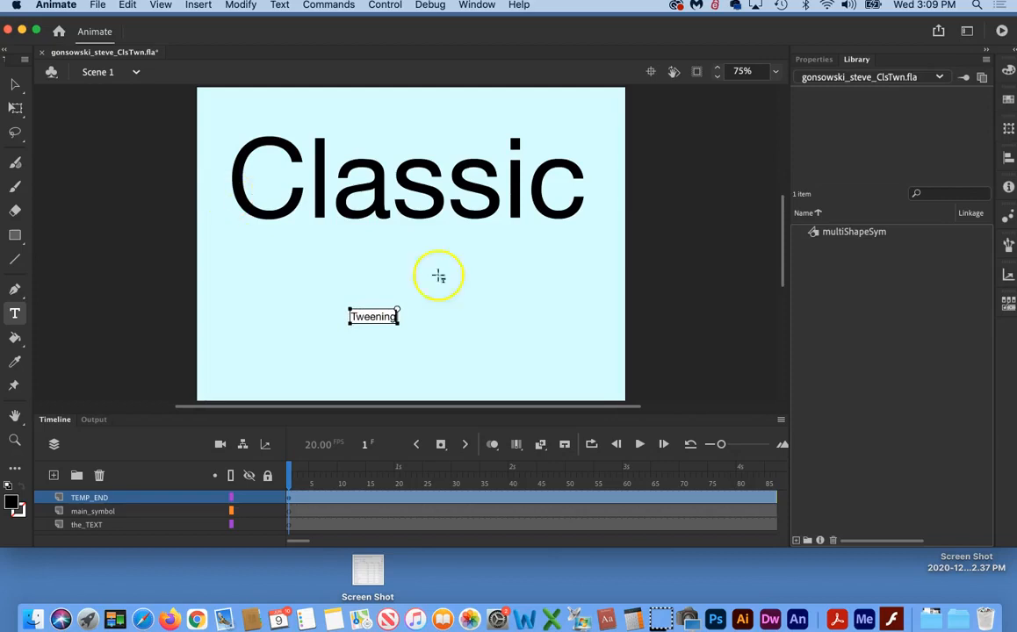
# Step: Enlarge the "Tweening" text to about a third of the "Classic" width and centre it directly beneath "Classic"
pyautogui.click(15, 106)
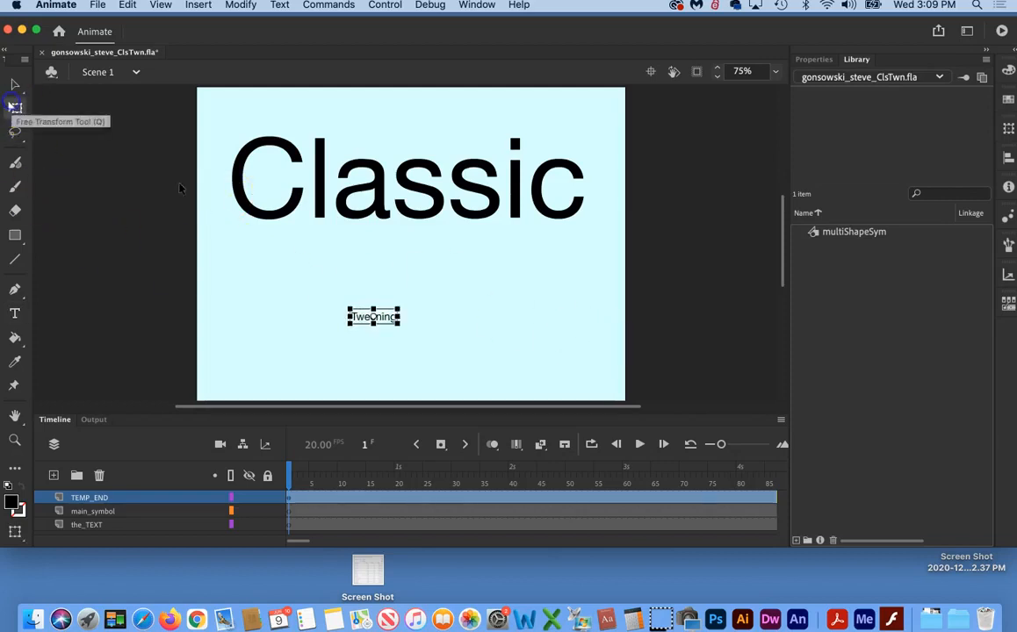
pyautogui.moveTo(398, 323); pyautogui.dragTo(427, 265)
pyautogui.click(393, 334)
pyautogui.click(467, 343)
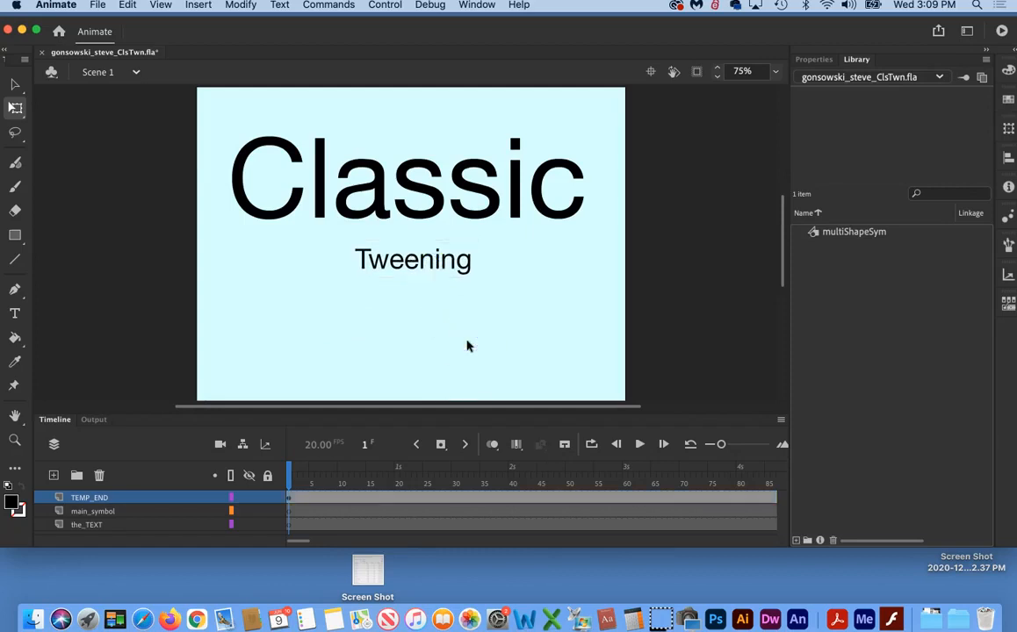
# Step: Duplicate the TEMP_END layer with both title texts and rename the copy "classic"
pyautogui.click(86, 500)
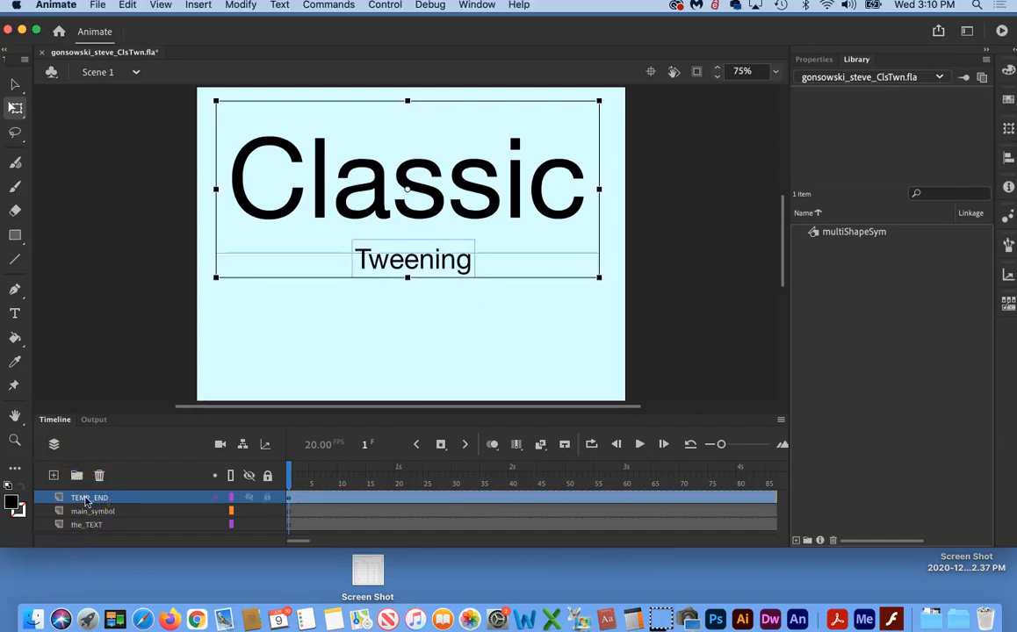
pyautogui.rightClick(87, 502)
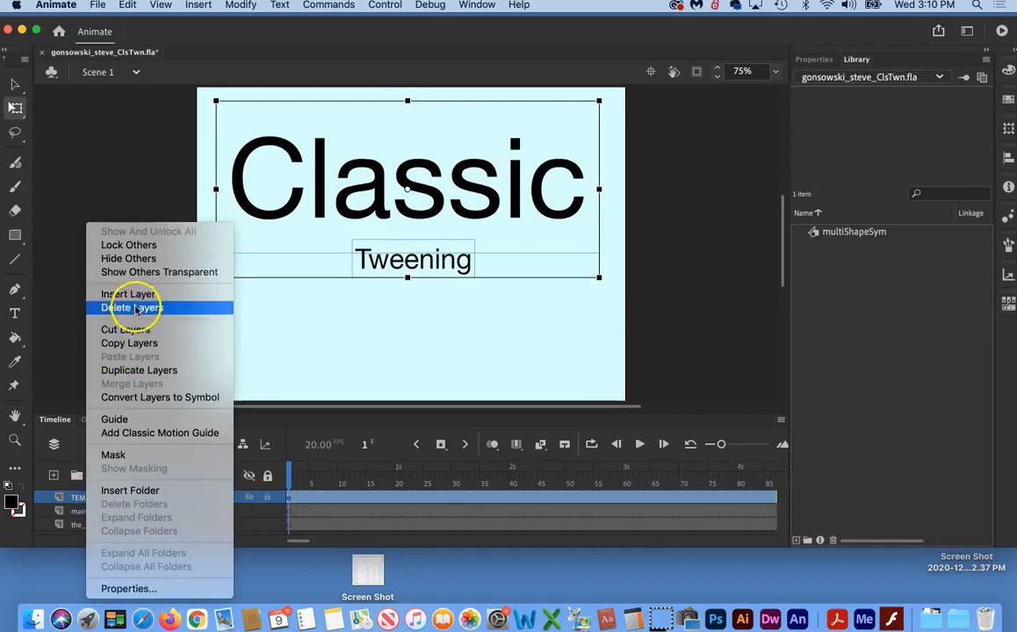
pyautogui.click(137, 371)
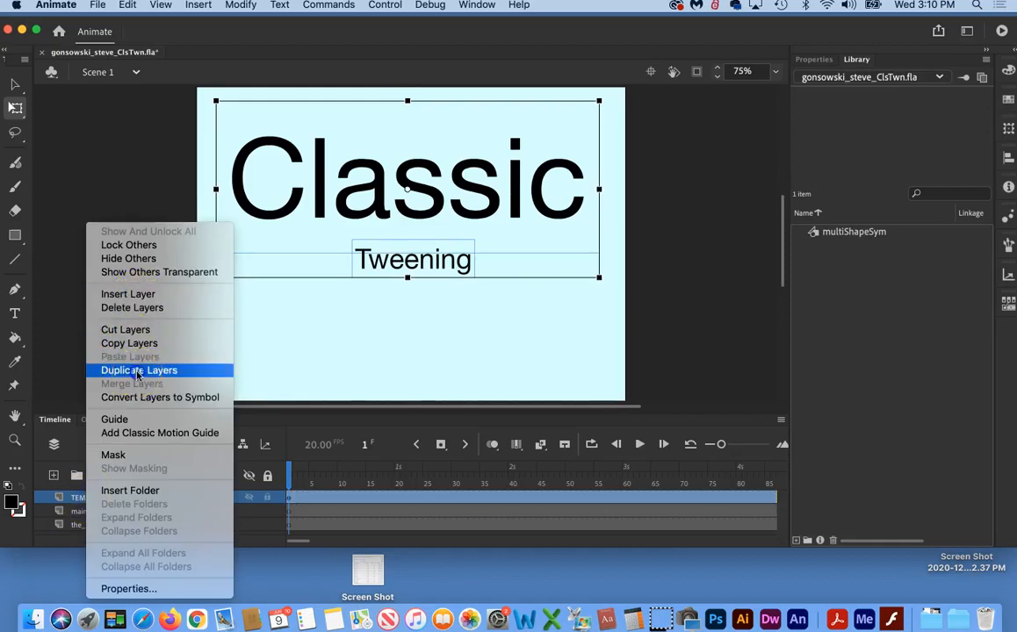
pyautogui.doubleClick(83, 498)
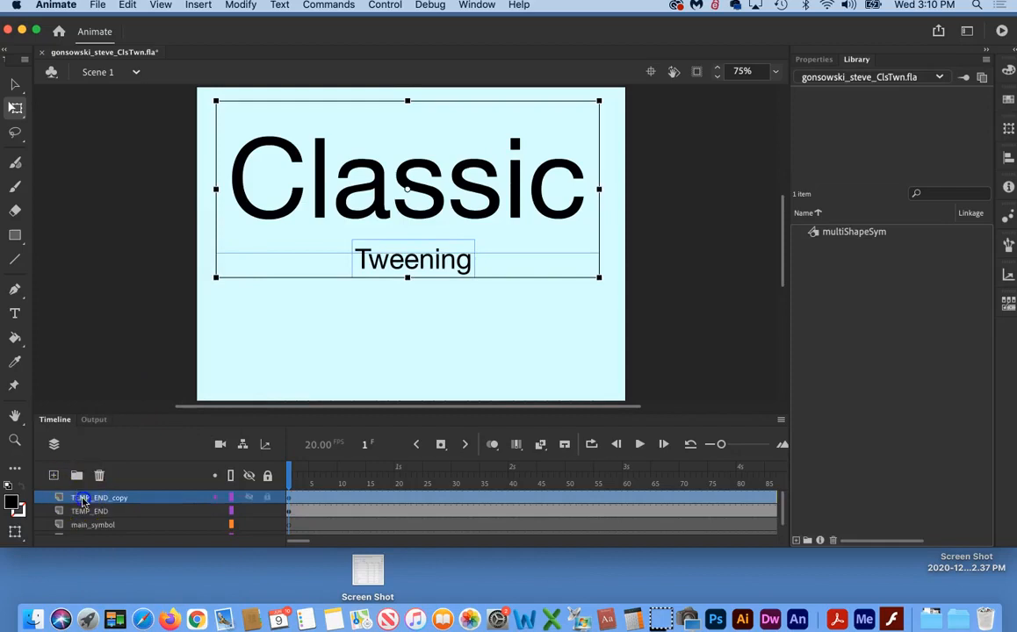
pyautogui.write('classic')
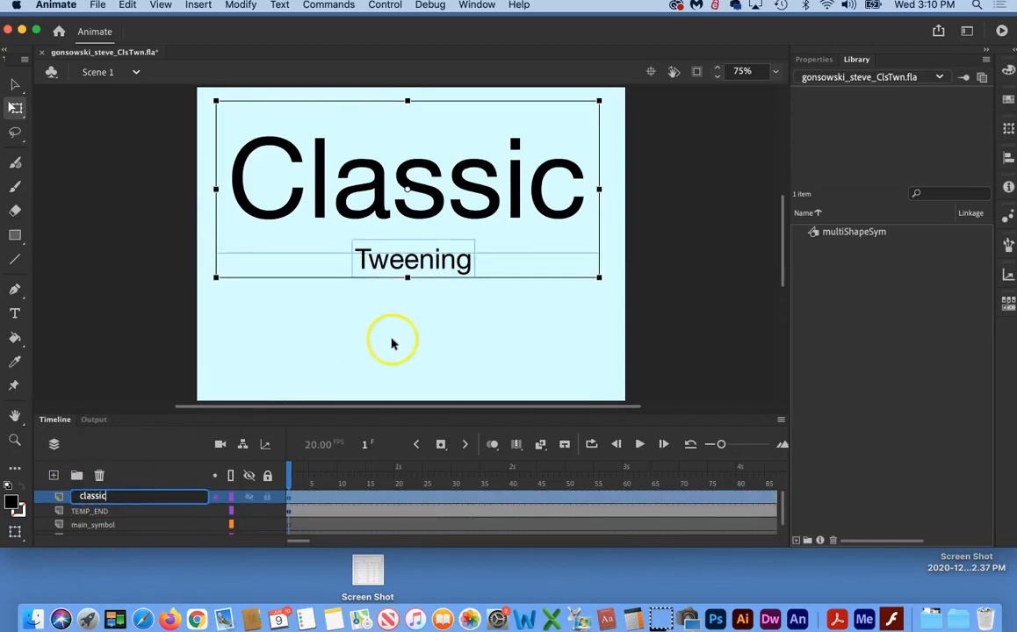
pyautogui.click(391, 339)
# Step: Lock the the_TEXT, TEMP_END and main_symbol layers, keeping TEMP_END visible and the classic layer editable
pyautogui.click(438, 269)
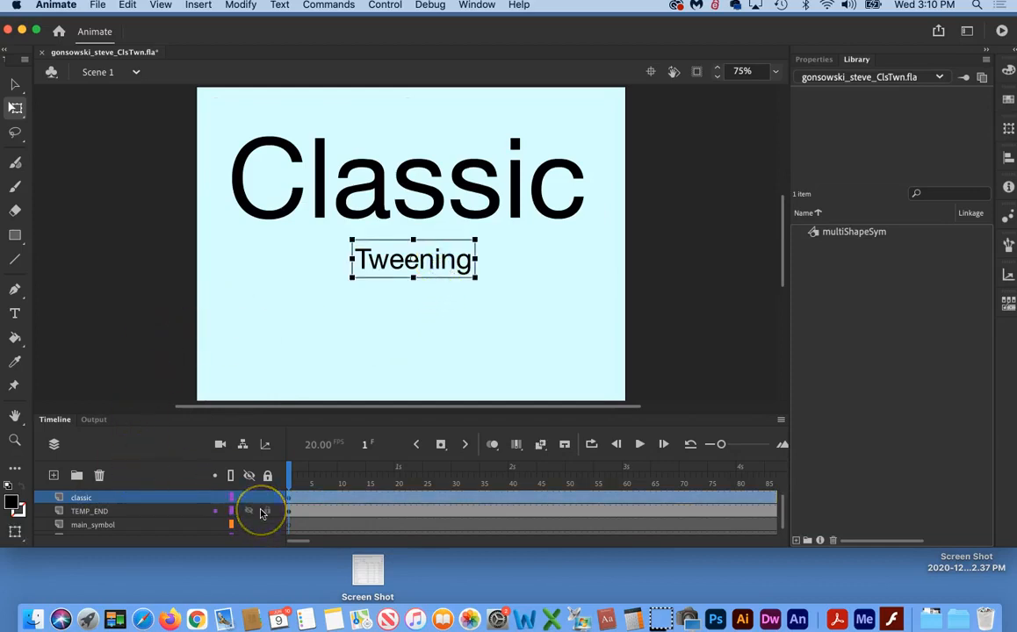
pyautogui.scroll(-1, 261, 514)
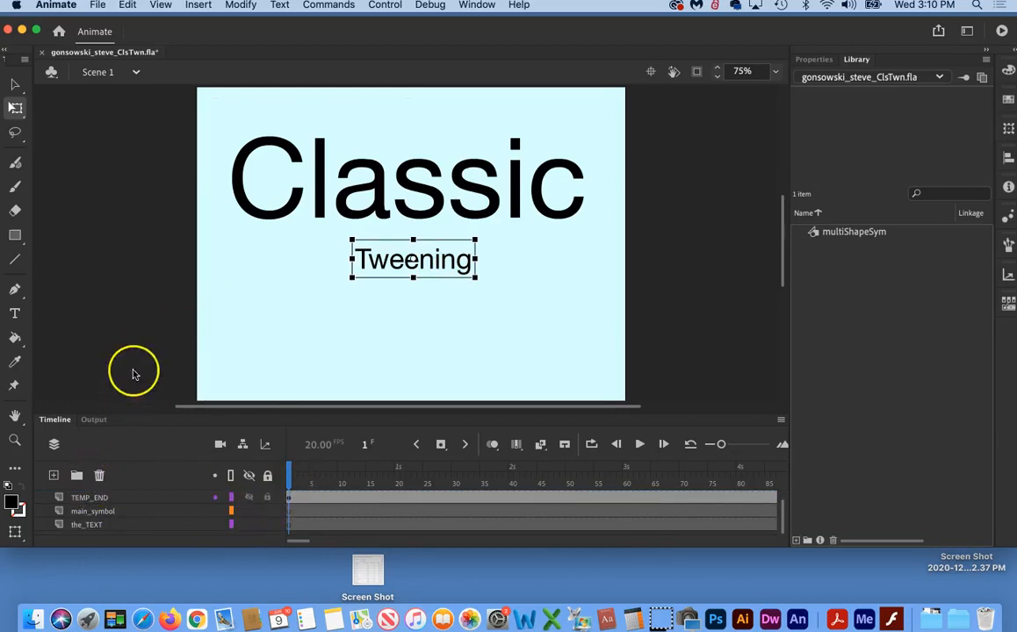
pyautogui.scroll(-6, 136, 370)
pyautogui.scroll(4, 136, 370)
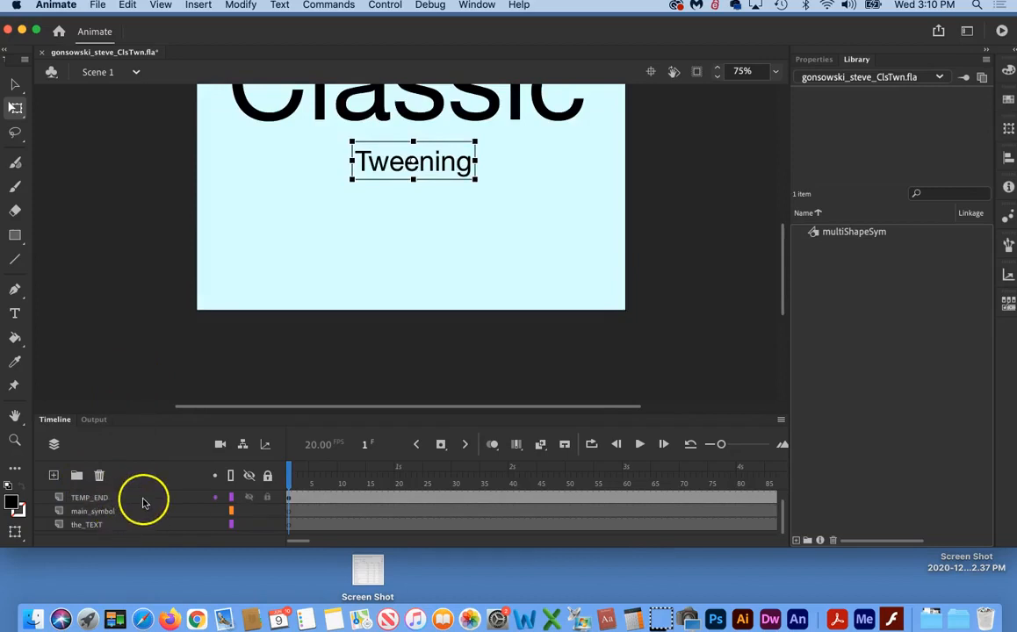
pyautogui.click(101, 499)
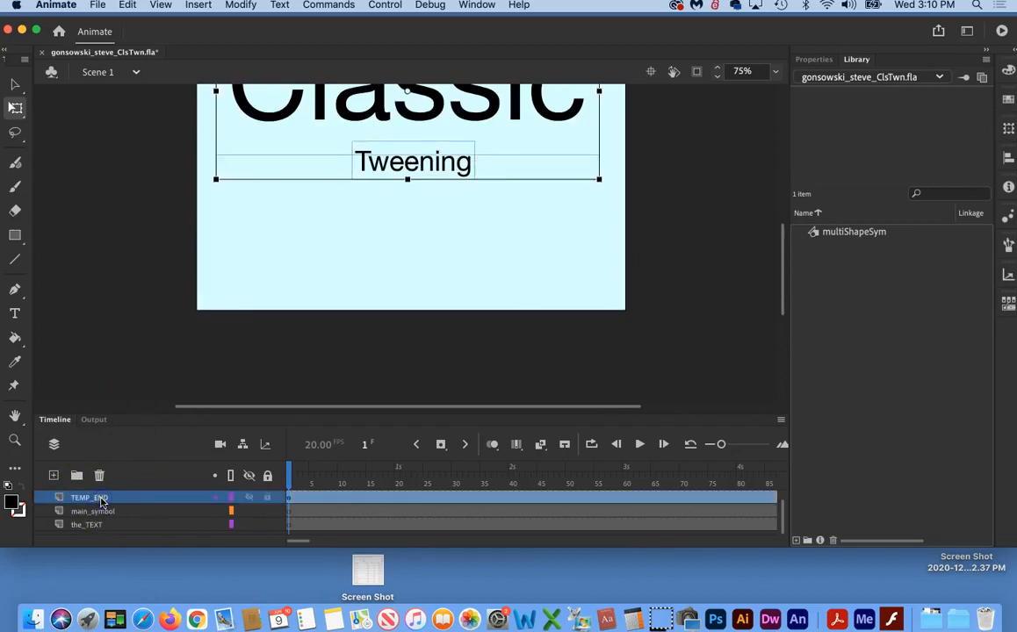
pyautogui.click(250, 499)
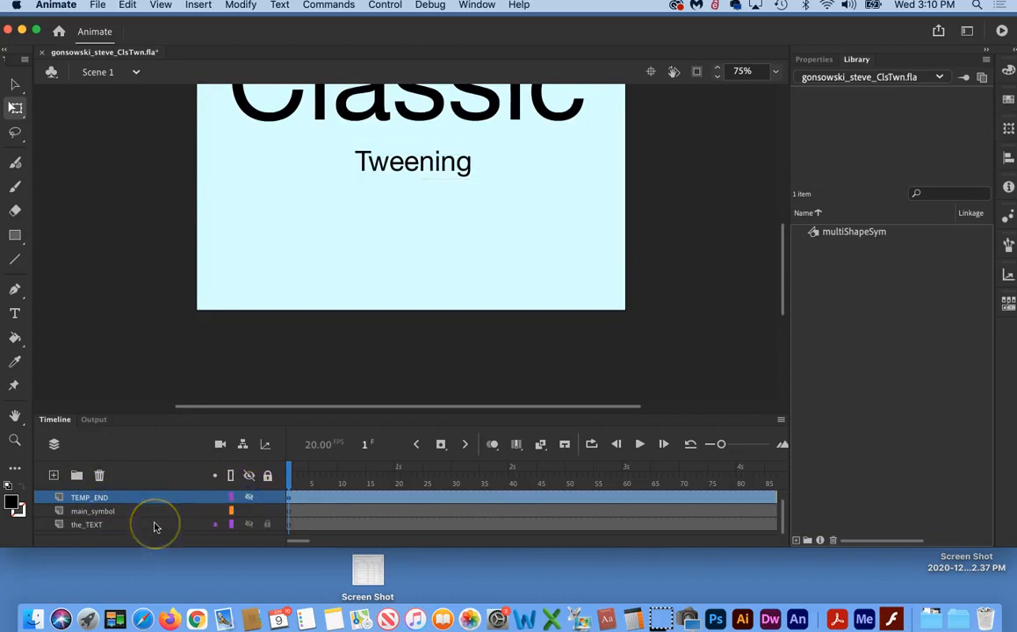
pyautogui.click(92, 525)
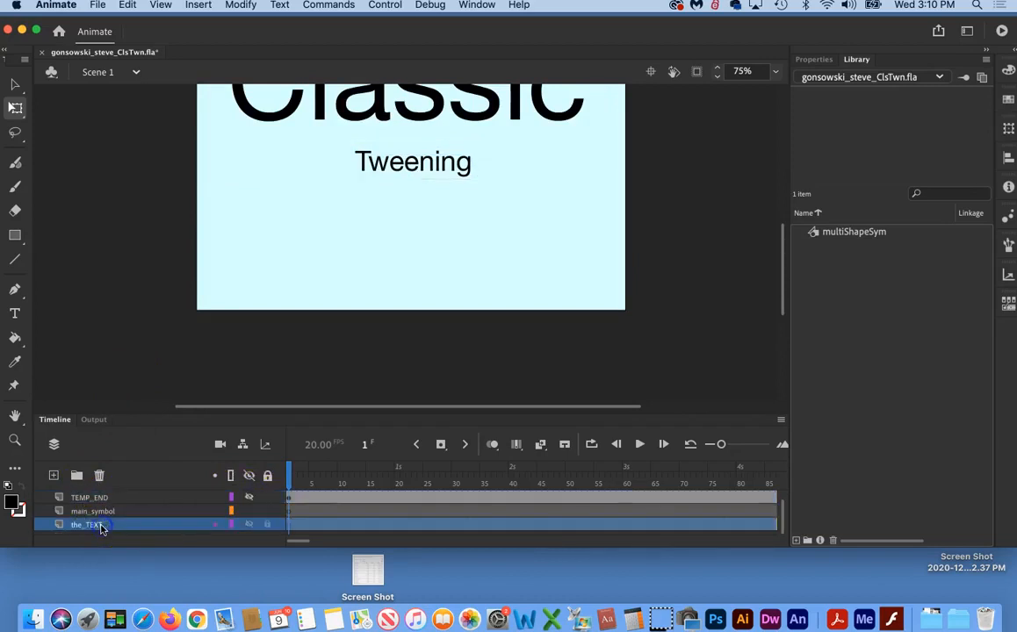
pyautogui.click(267, 525)
pyautogui.click(250, 498)
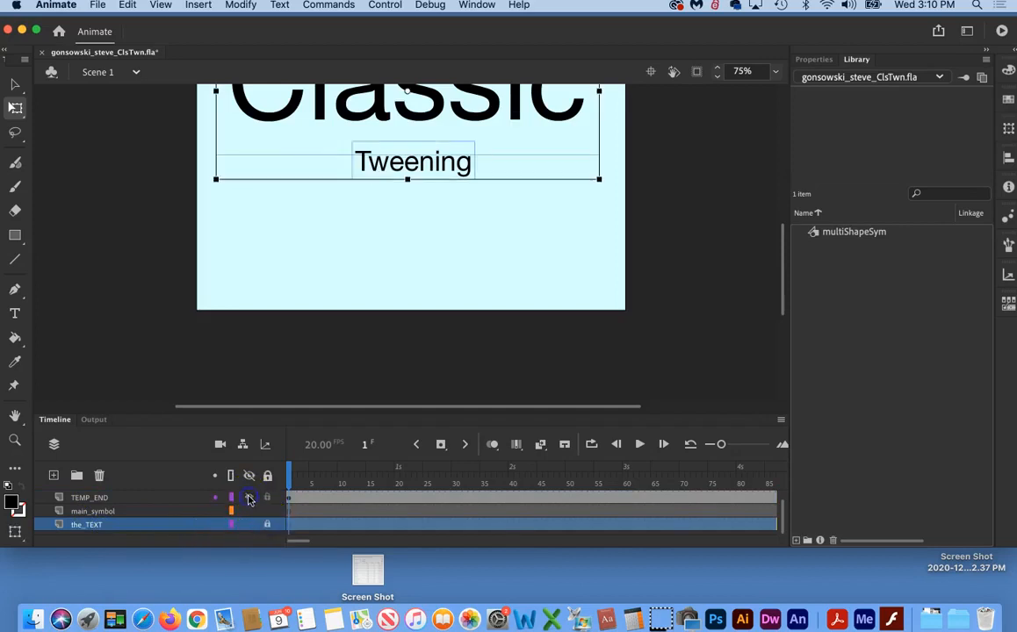
pyautogui.click(267, 499)
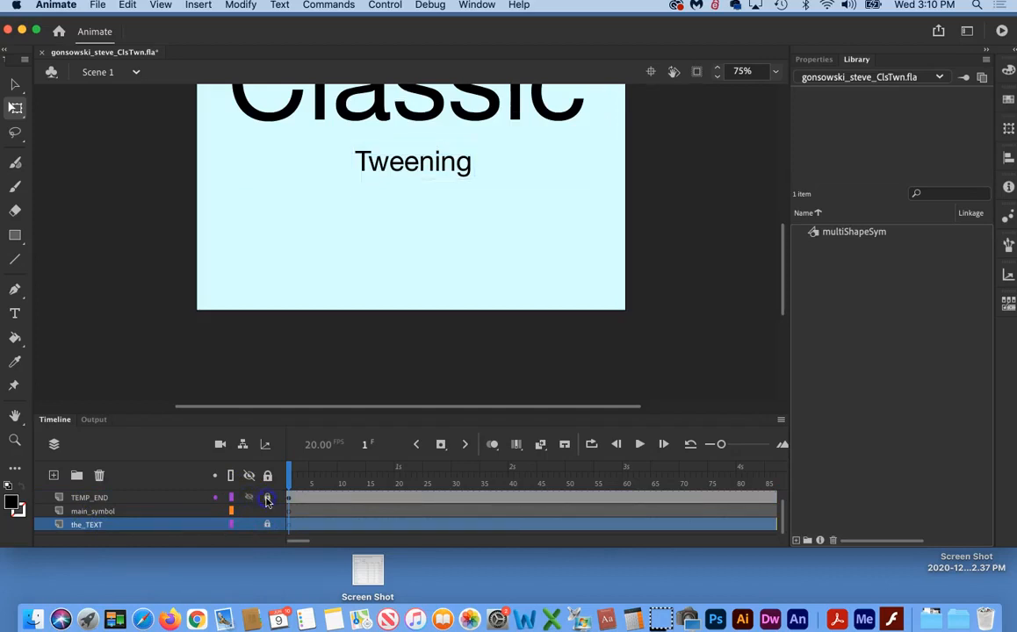
pyautogui.click(104, 512)
pyautogui.click(267, 511)
pyautogui.scroll(1, 267, 514)
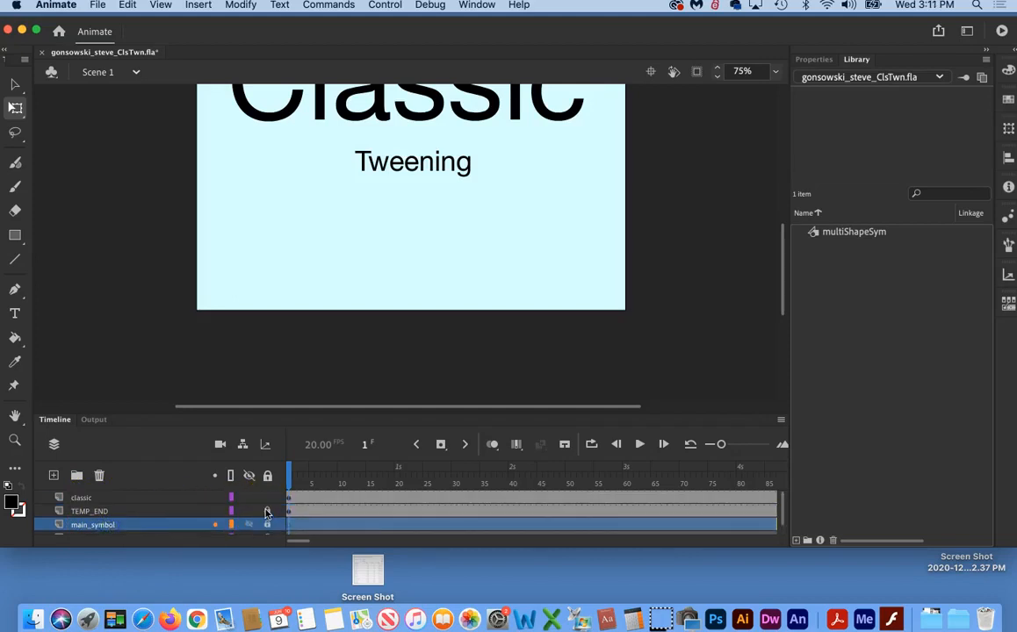
# Step: Delete the "Tweening" text from the classic layer, leaving only the large "Classic" text on it
pyautogui.click(113, 499)
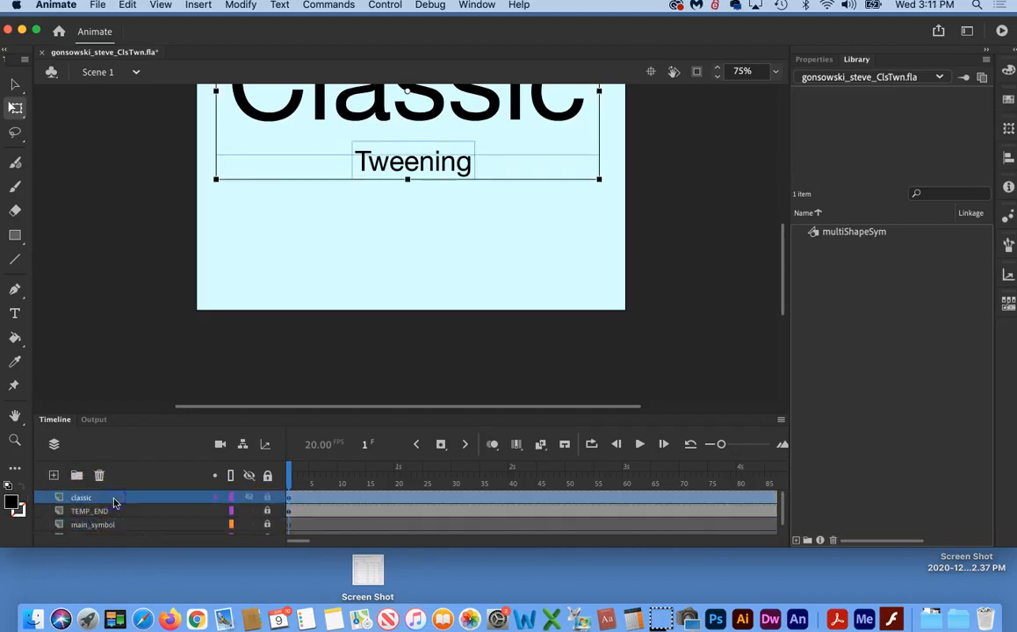
pyautogui.click(433, 242)
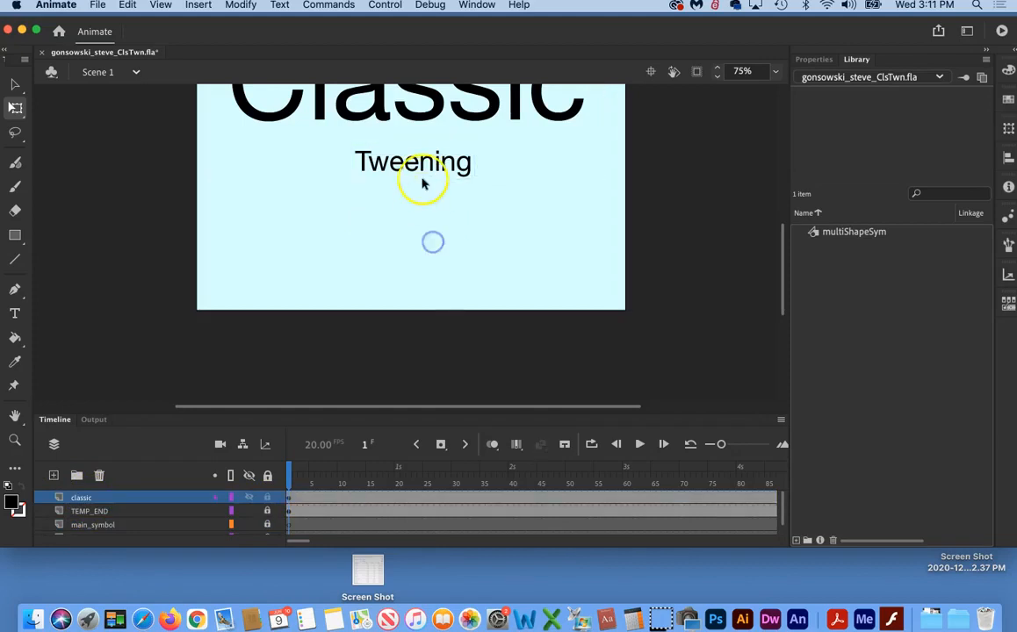
pyautogui.click(424, 169)
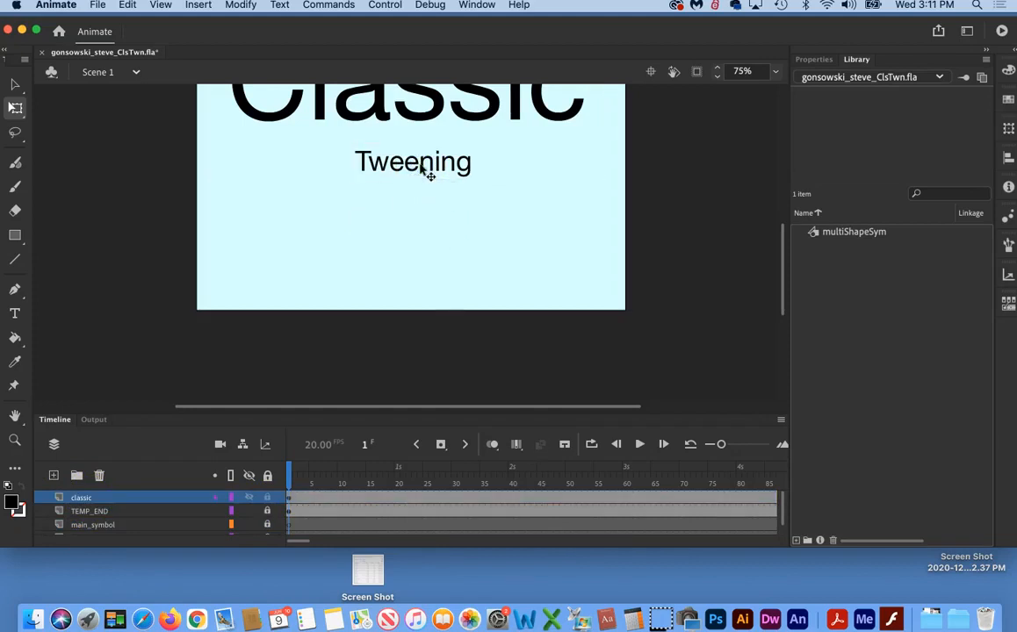
pyautogui.scroll(3, 429, 175)
pyautogui.click(415, 169)
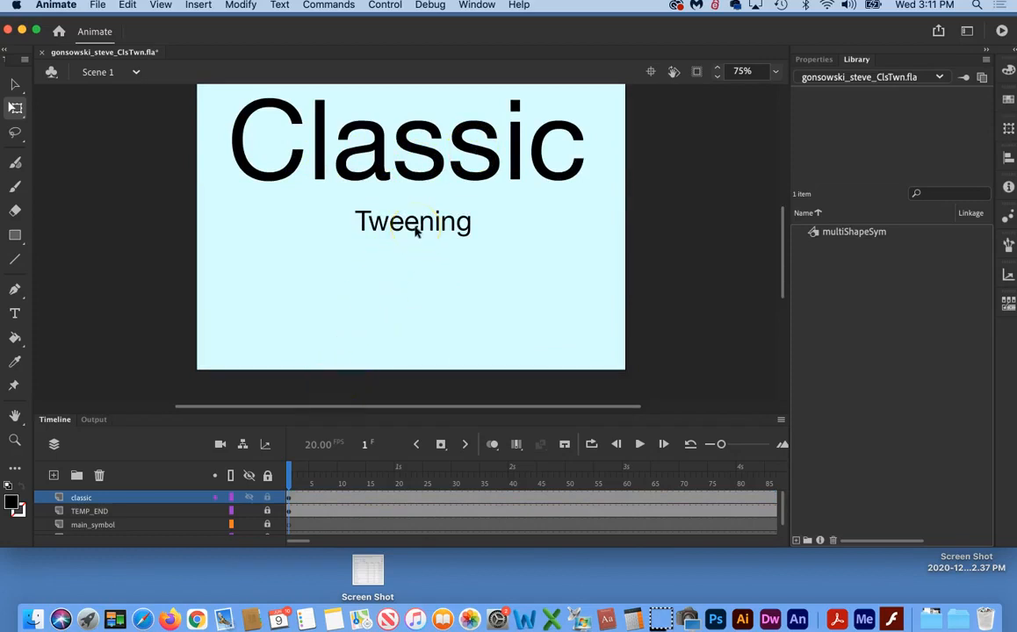
# Step: Toggle the TEMP_END layer's visibility to compare it with the classic layer, leaving TEMP_END hidden
pyautogui.click(249, 512)
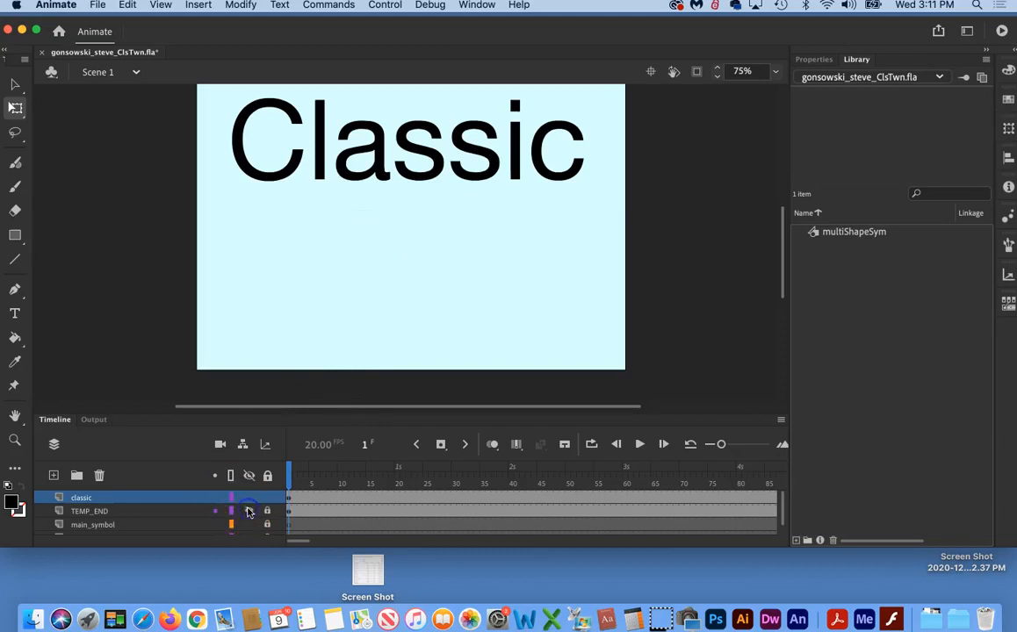
pyautogui.click(248, 512)
pyautogui.click(249, 512)
pyautogui.click(249, 512)
pyautogui.click(248, 512)
pyautogui.click(248, 512)
pyautogui.click(249, 512)
pyautogui.click(208, 502)
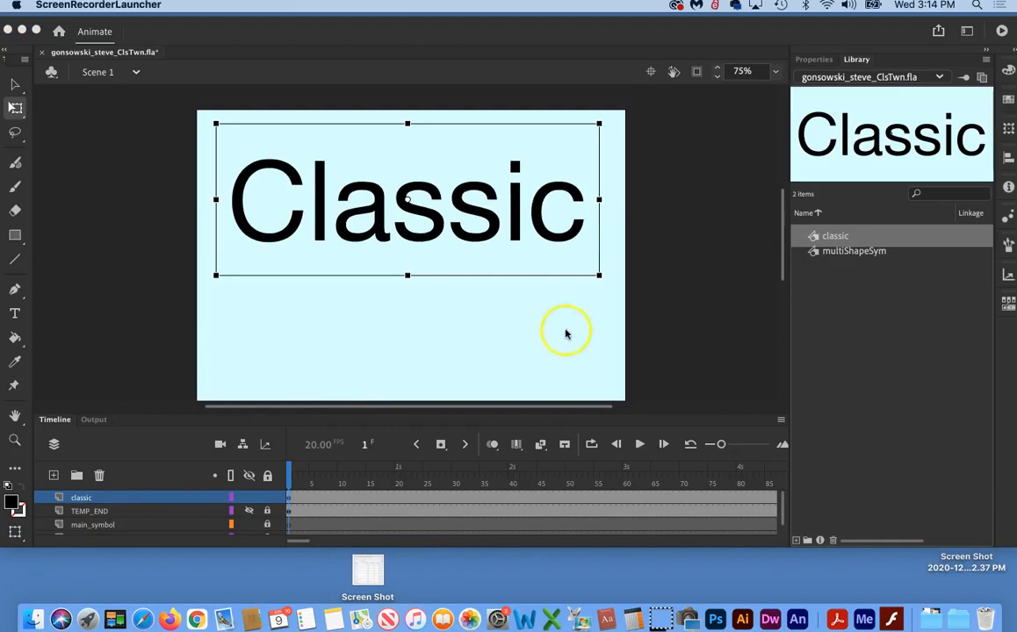
# Step: Delete the classic symbol from the library and check the emptied classic layer
pyautogui.click(654, 336)
pyautogui.click(454, 332)
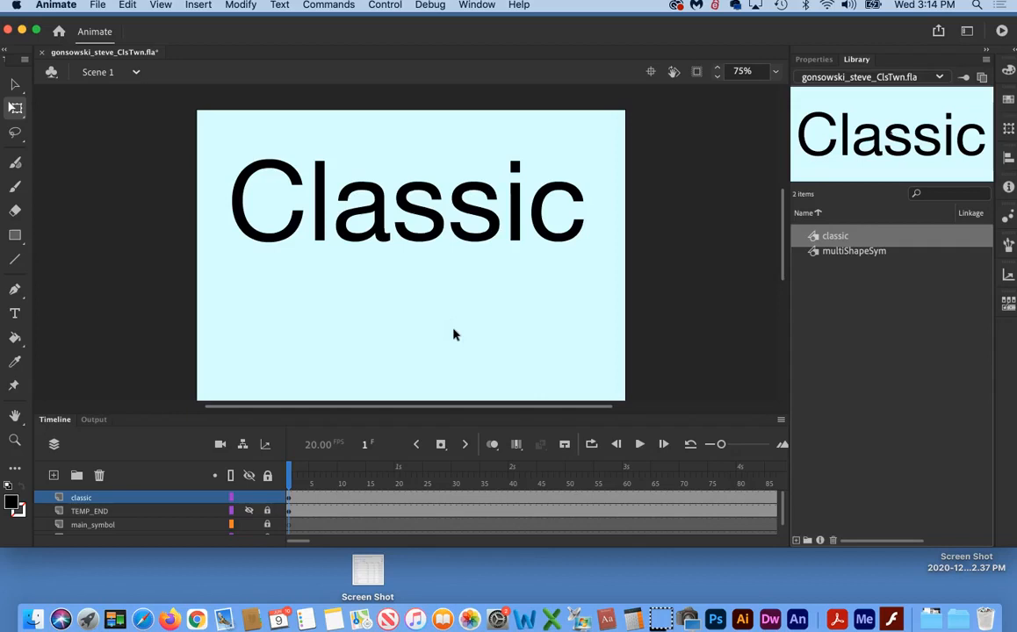
pyautogui.click(839, 297)
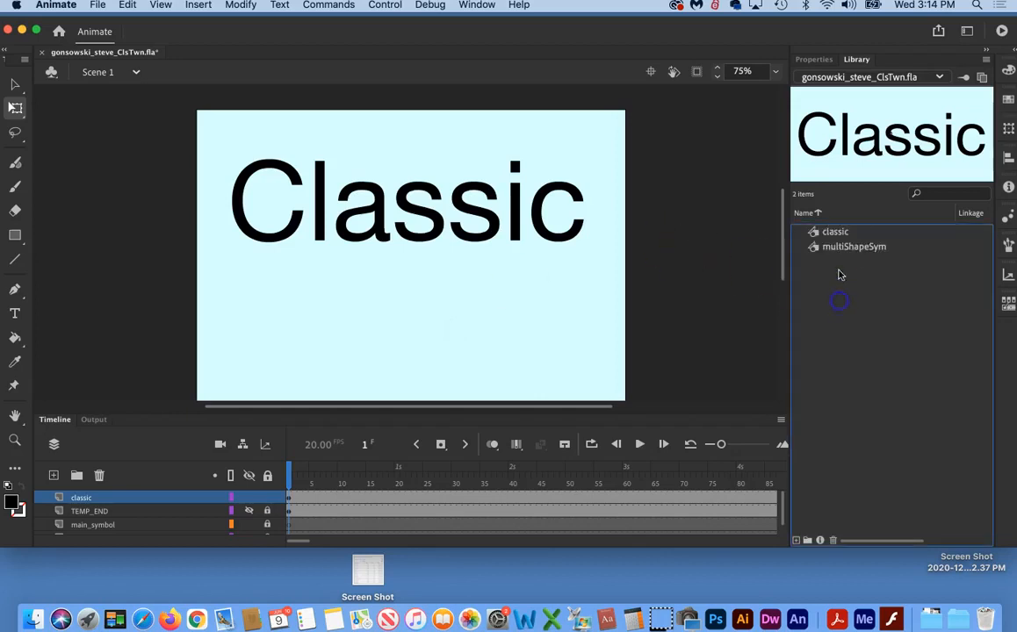
pyautogui.click(836, 233)
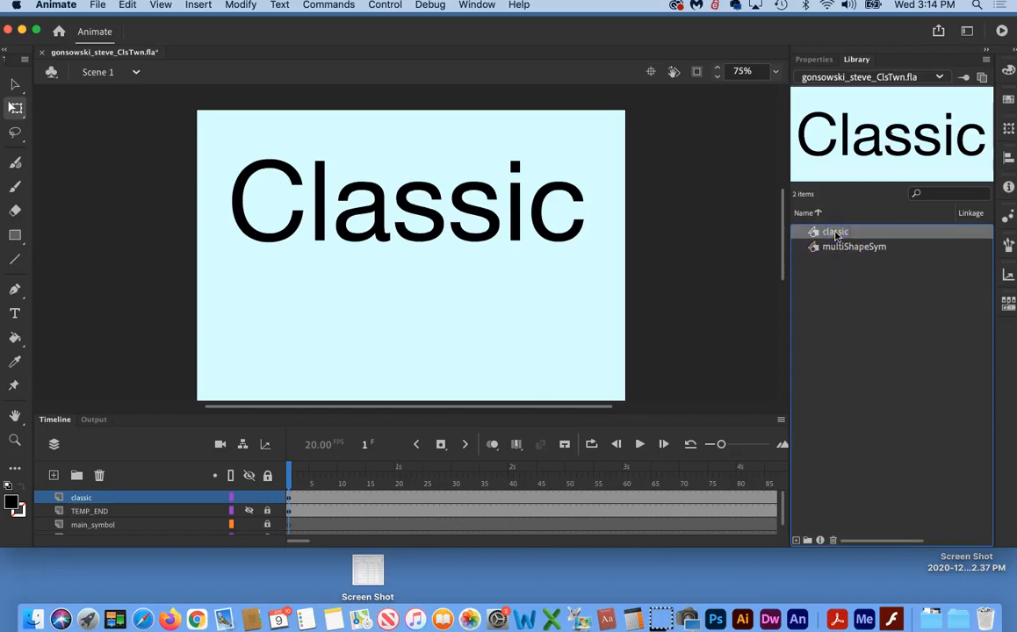
pyautogui.click(834, 541)
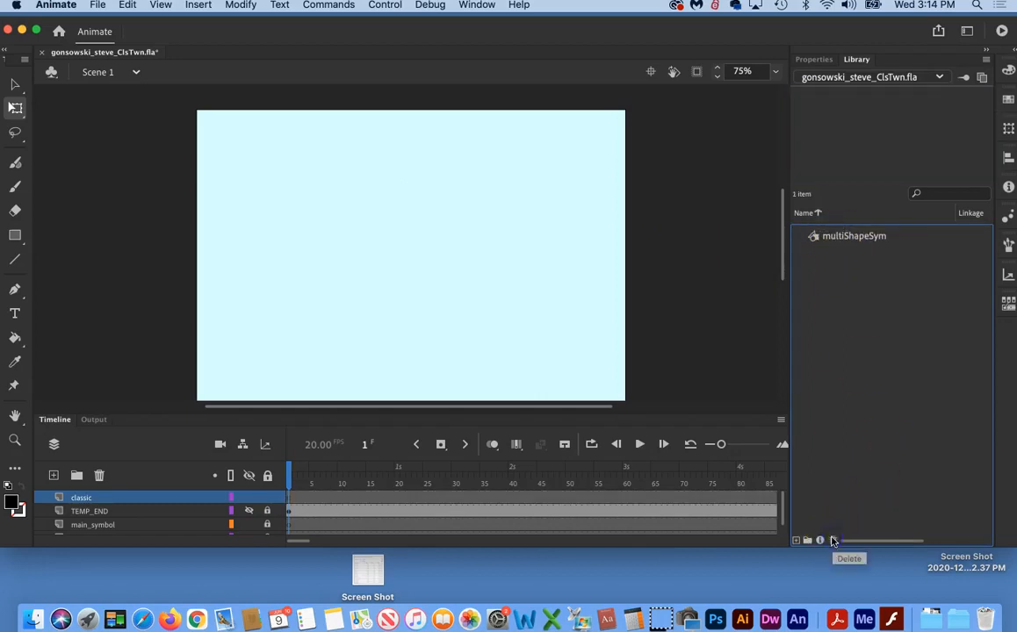
pyautogui.click(290, 499)
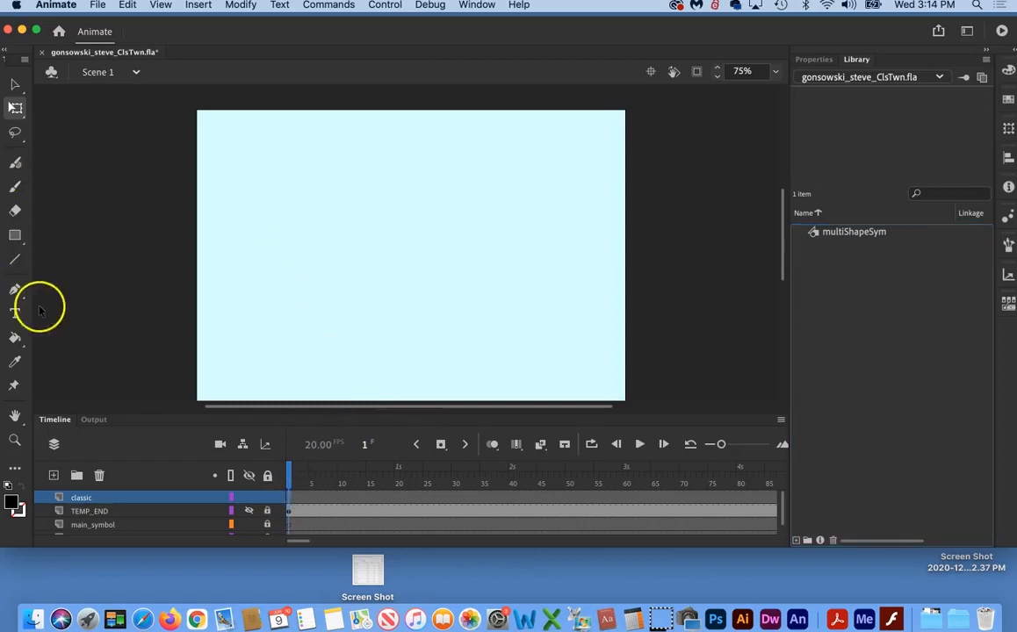
pyautogui.click(32, 564)
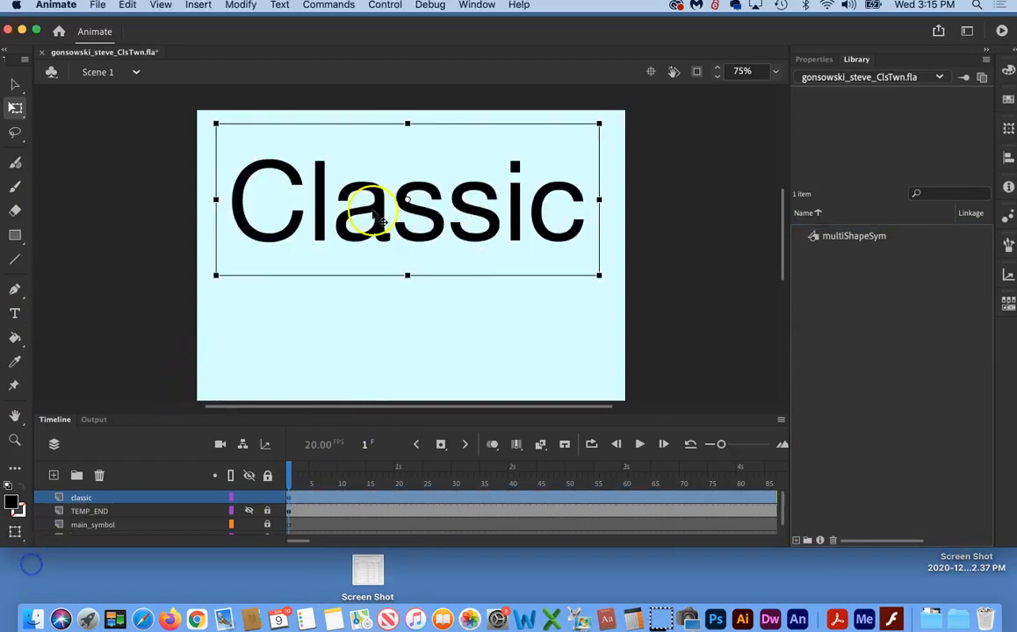
# Step: Open the "Classic" text for editing to check its text properties, then leave text editing
pyautogui.doubleClick(391, 203)
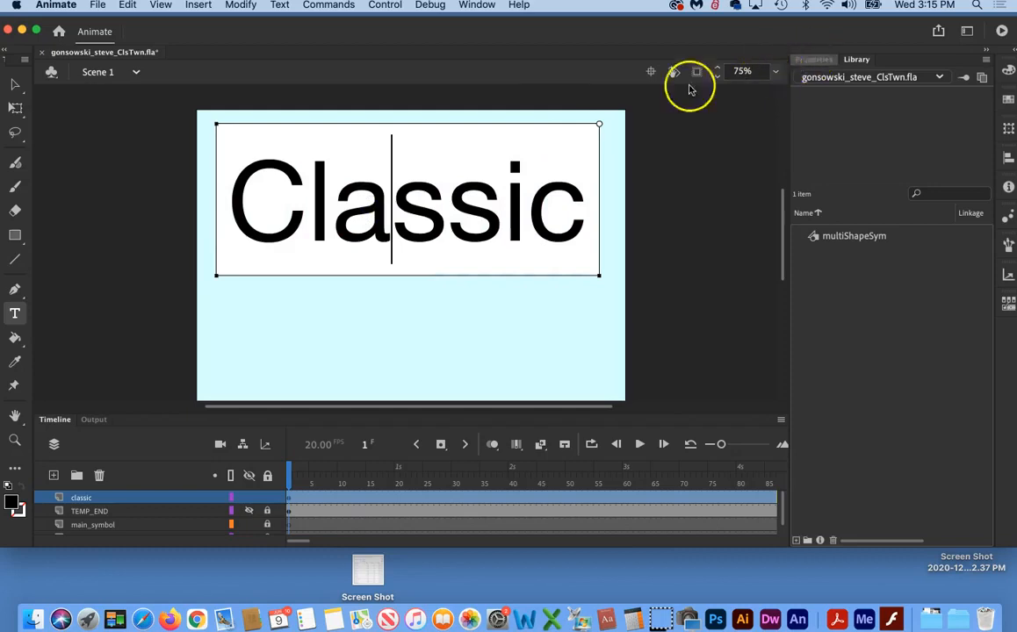
pyautogui.click(804, 61)
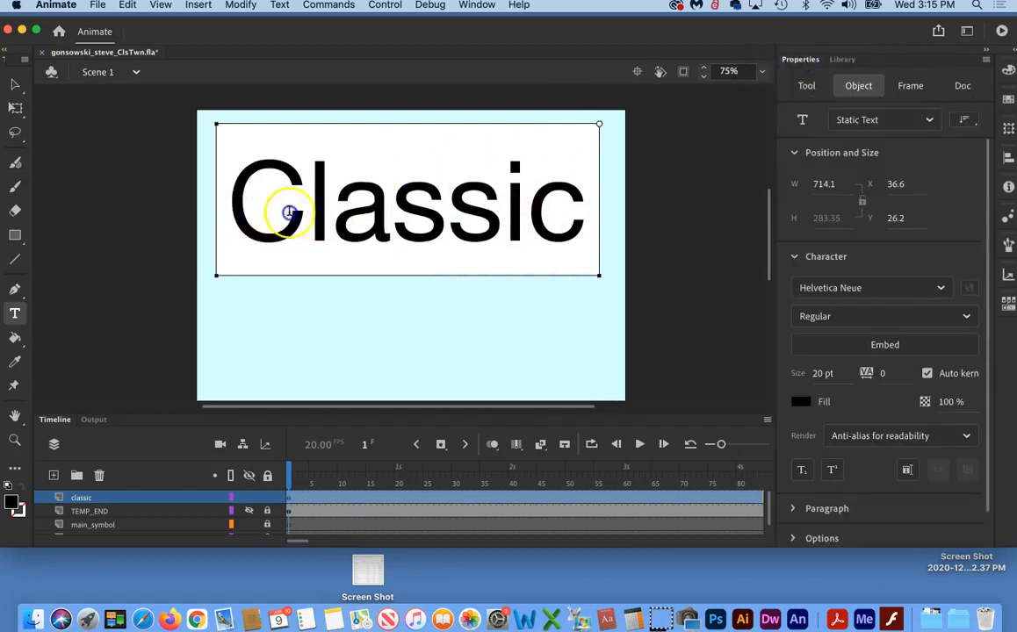
pyautogui.moveTo(264, 213); pyautogui.dragTo(593, 215)
pyautogui.click(15, 84)
pyautogui.click(316, 315)
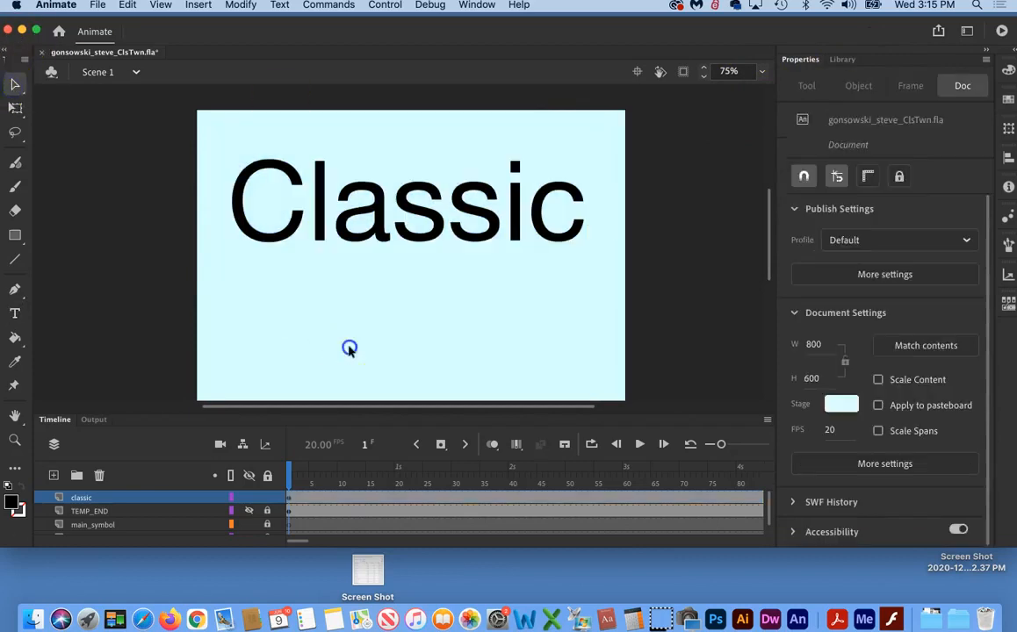
# Step: Convert the "Classic" text to a Graphic symbol named classic and show it in the library
pyautogui.click(414, 213)
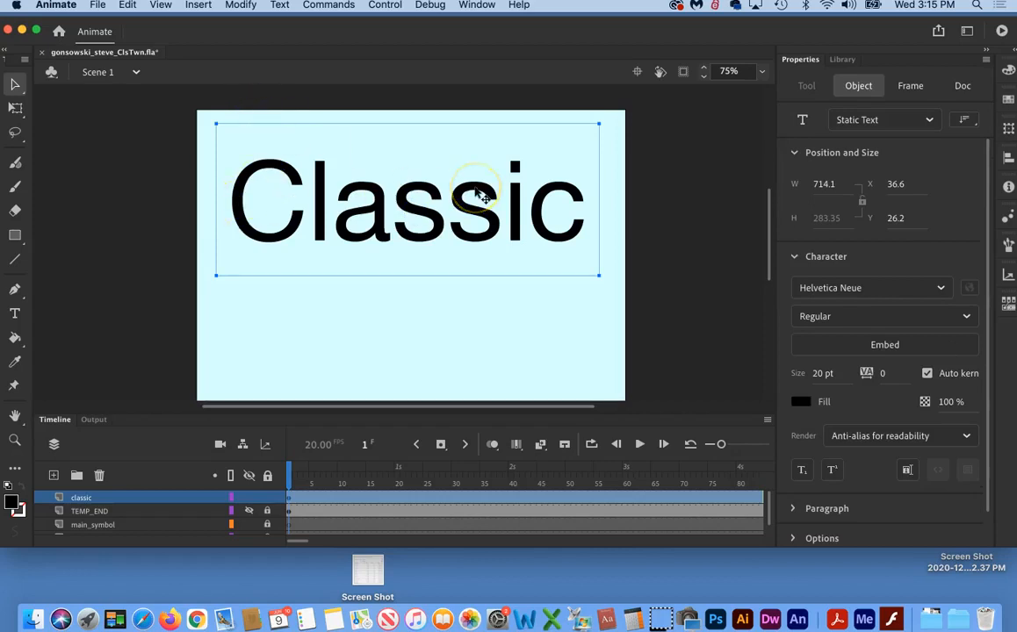
pyautogui.press('F8')
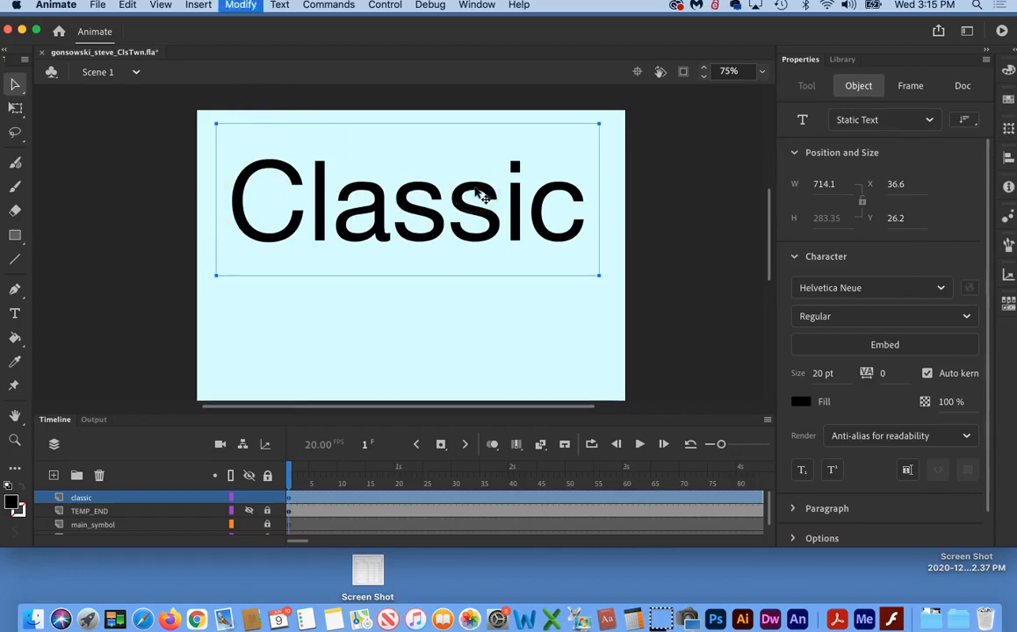
pyautogui.write('classic')
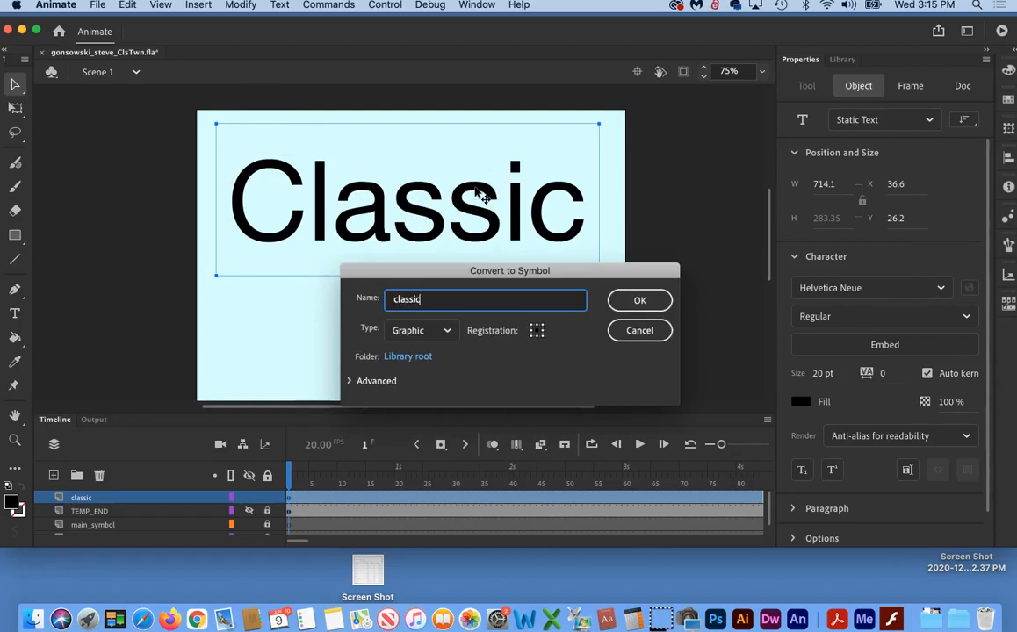
pyautogui.click(639, 300)
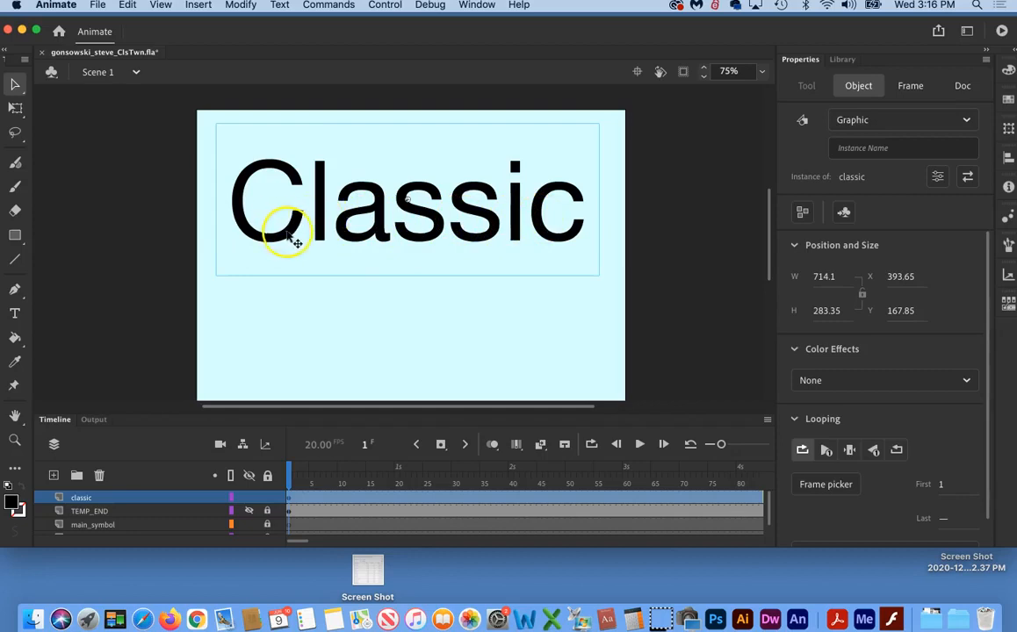
pyautogui.click(852, 58)
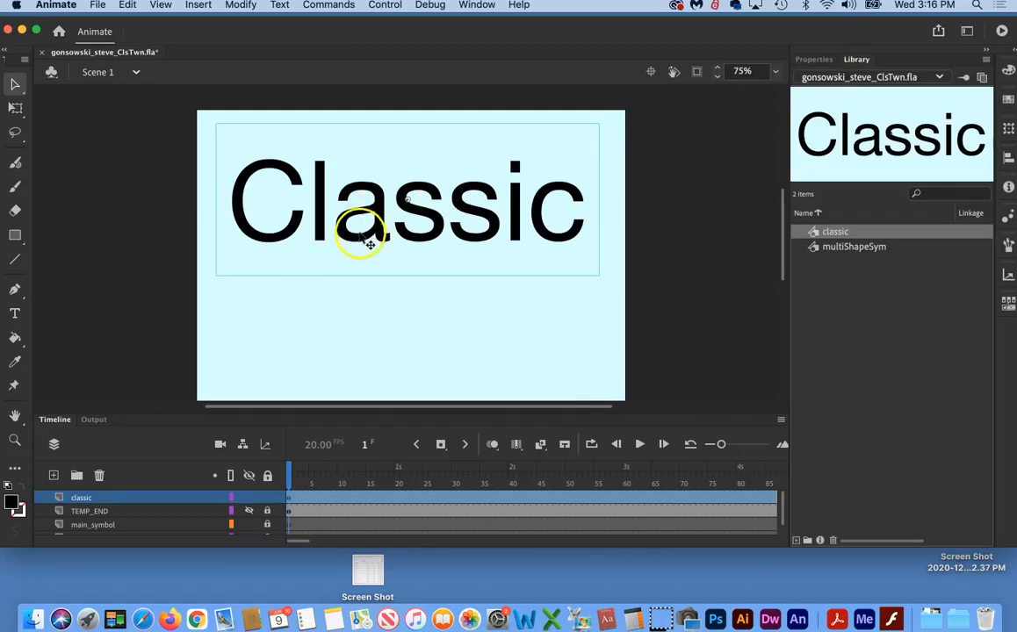
# Step: Break apart the classic symbol instance on the stage once to turn it back into a text object
pyautogui.click(352, 315)
pyautogui.click(356, 239)
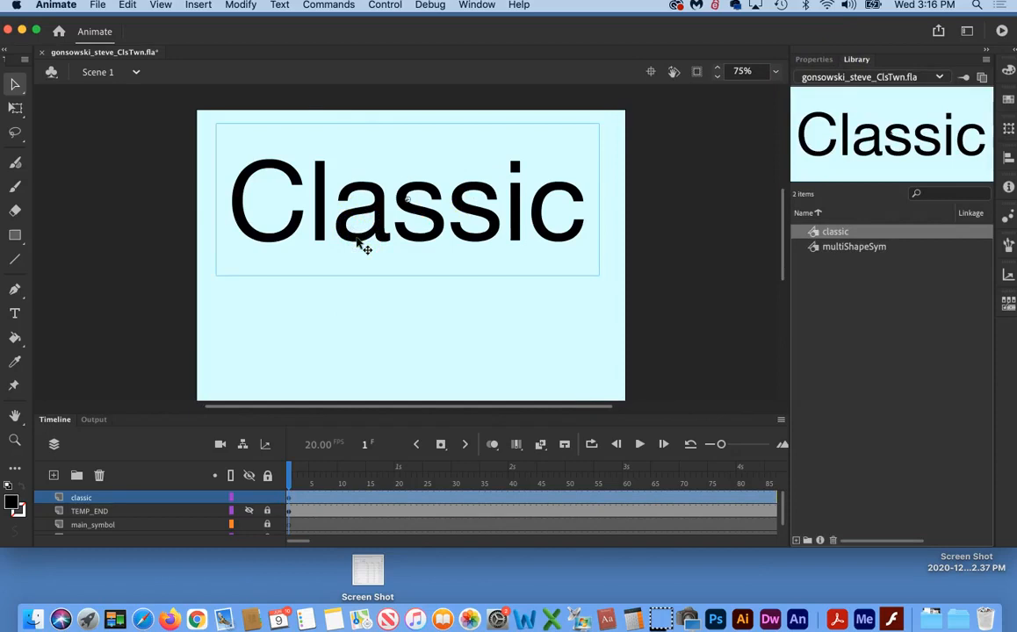
pyautogui.click(242, 7)
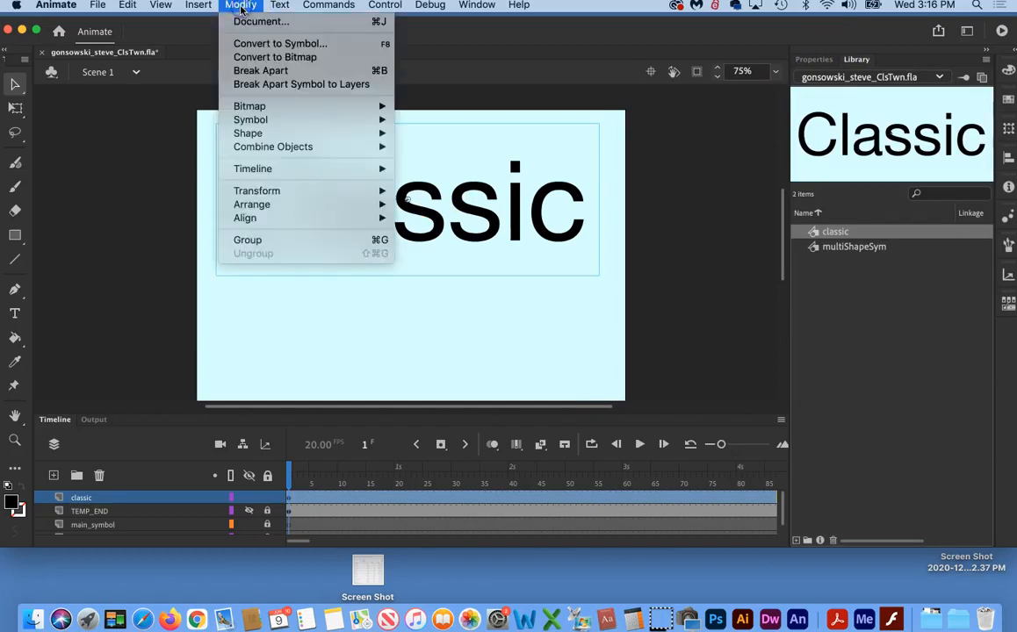
pyautogui.click(250, 72)
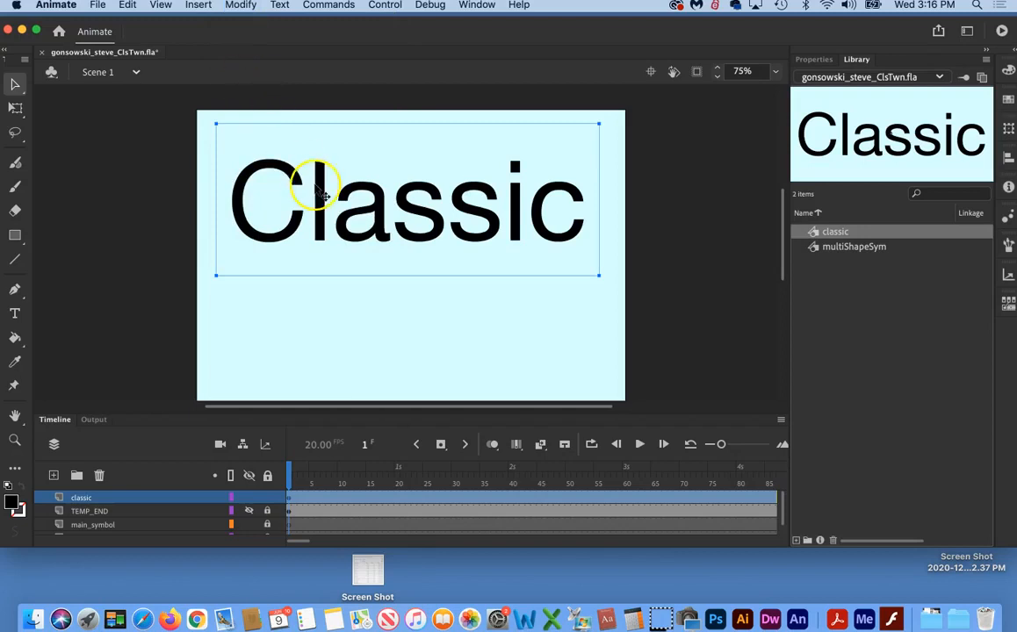
# Step: Check the object properties of the broken-apart "Classic" text and open it for editing
pyautogui.click(330, 334)
pyautogui.click(327, 219)
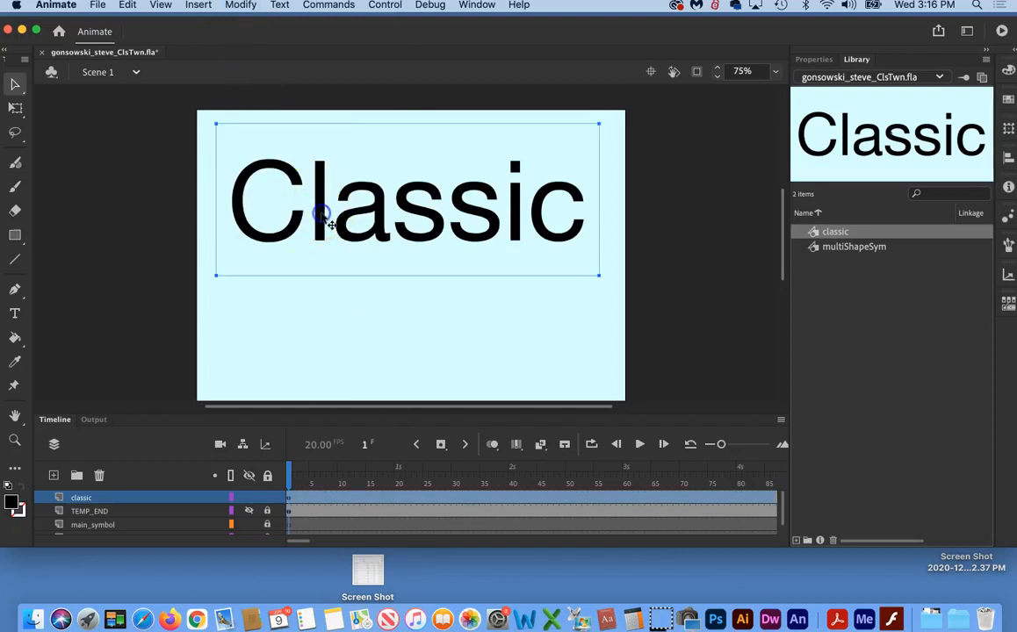
pyautogui.click(811, 60)
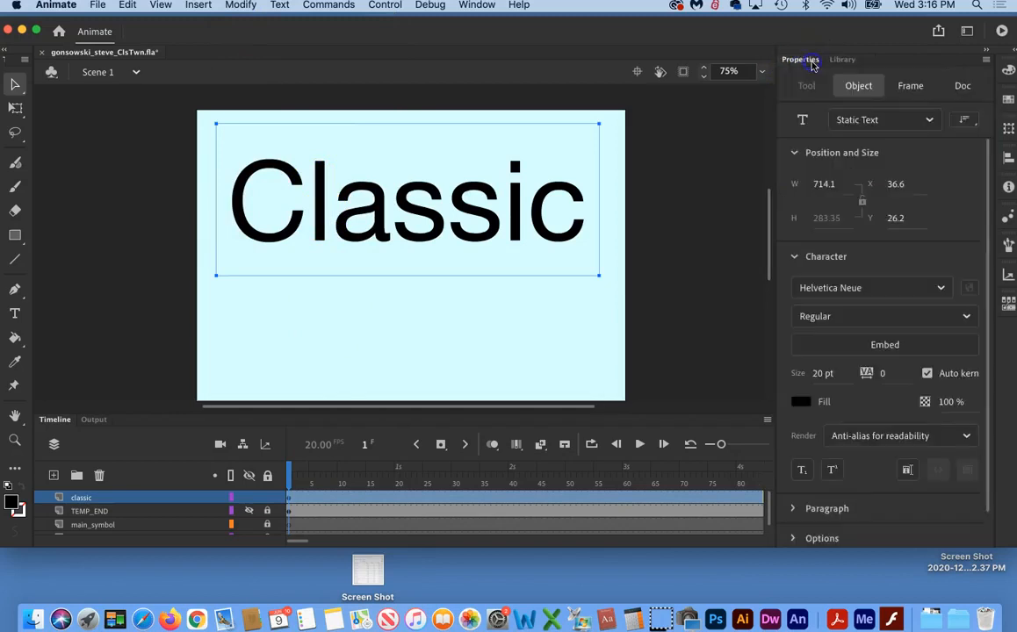
pyautogui.doubleClick(399, 221)
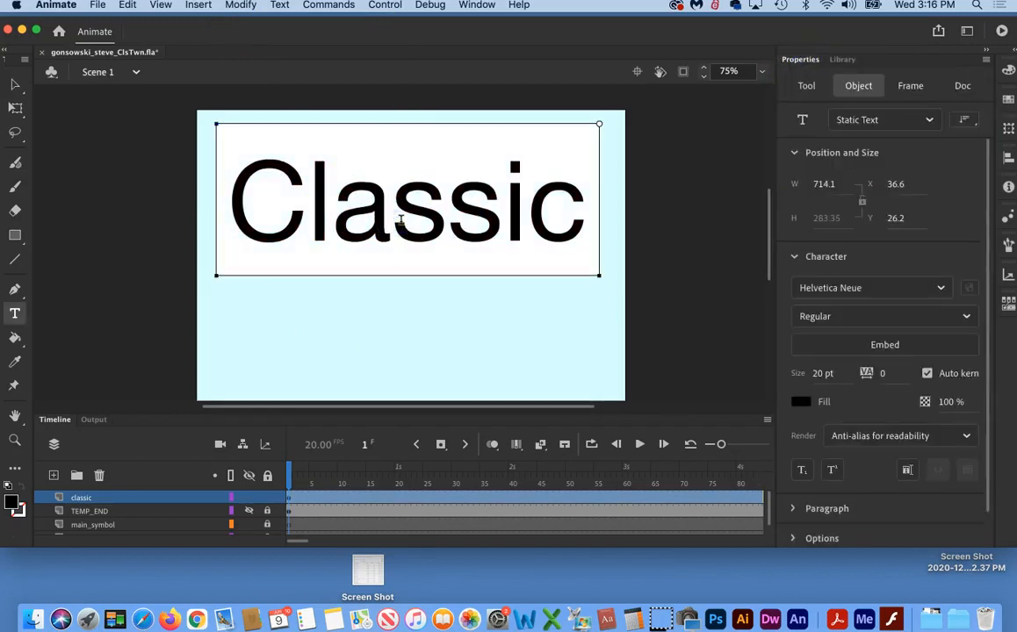
# Step: Try placing another instance of the classic library symbol on the lower part of the stage, and undo it
pyautogui.click(845, 61)
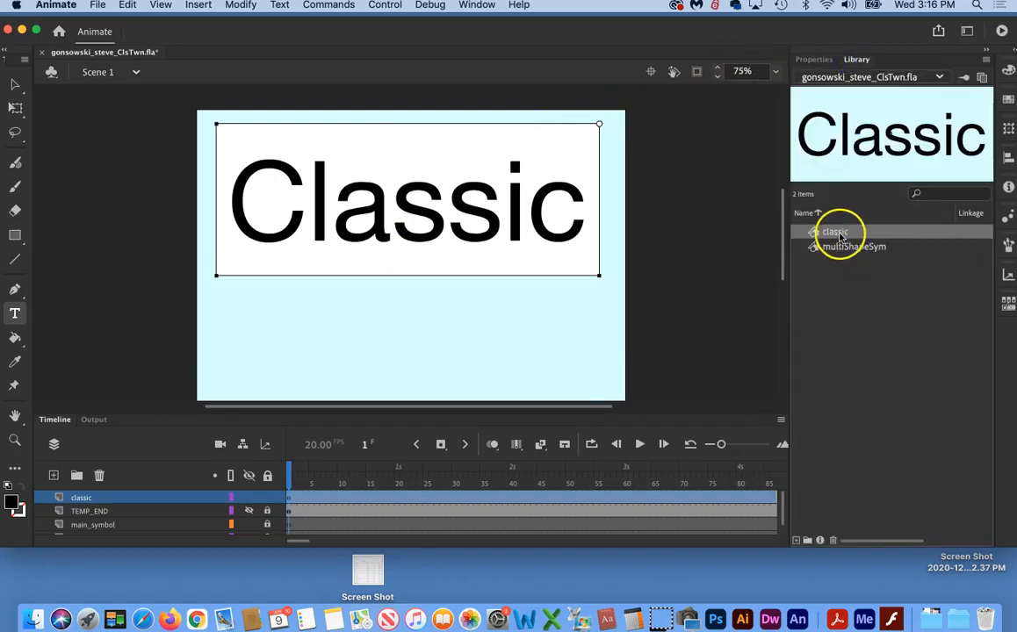
pyautogui.moveTo(884, 149); pyautogui.dragTo(500, 337)
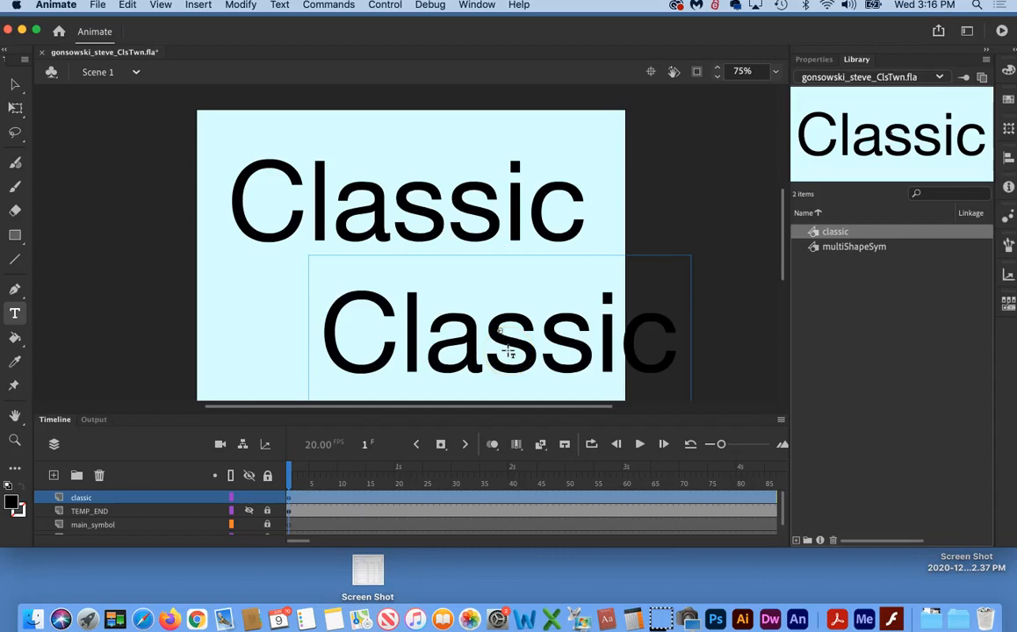
pyautogui.press('super+z')
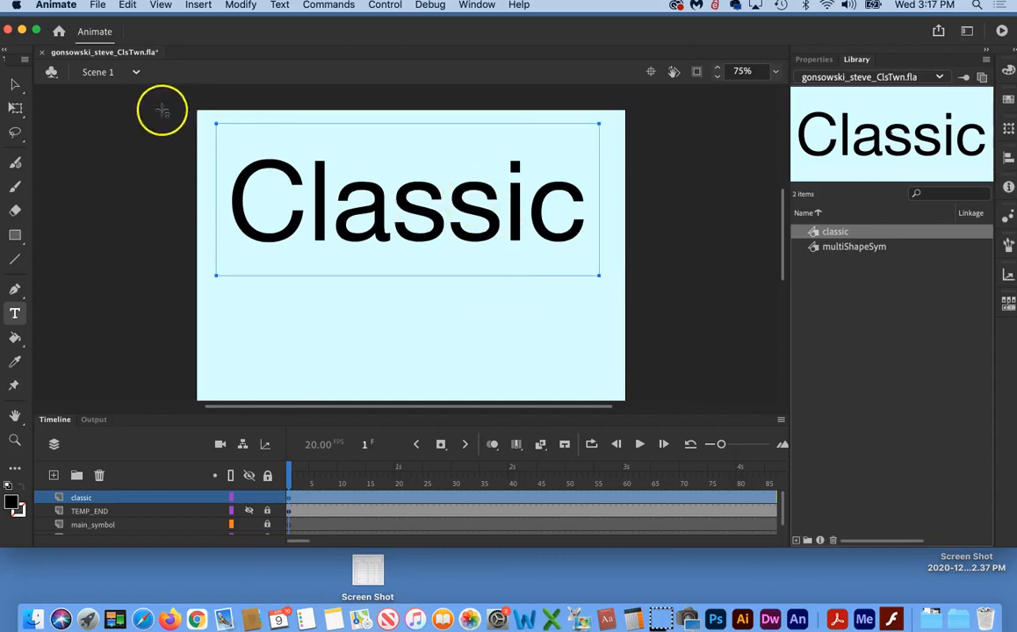
# Step: Break apart the "Classic" text object into separate individual letters
pyautogui.click(15, 84)
pyautogui.click(427, 218)
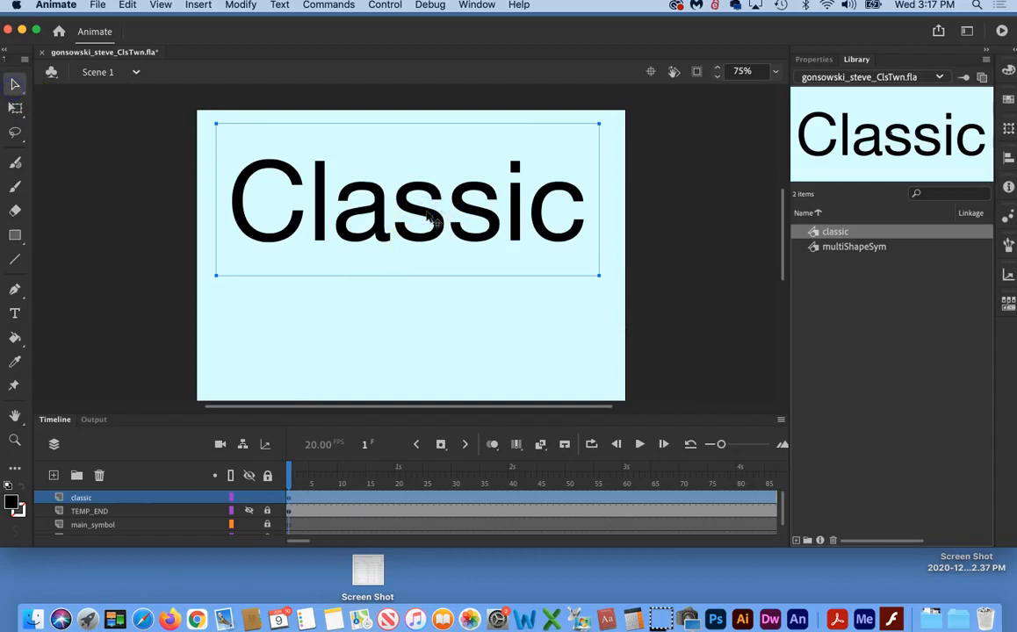
pyautogui.click(226, 7)
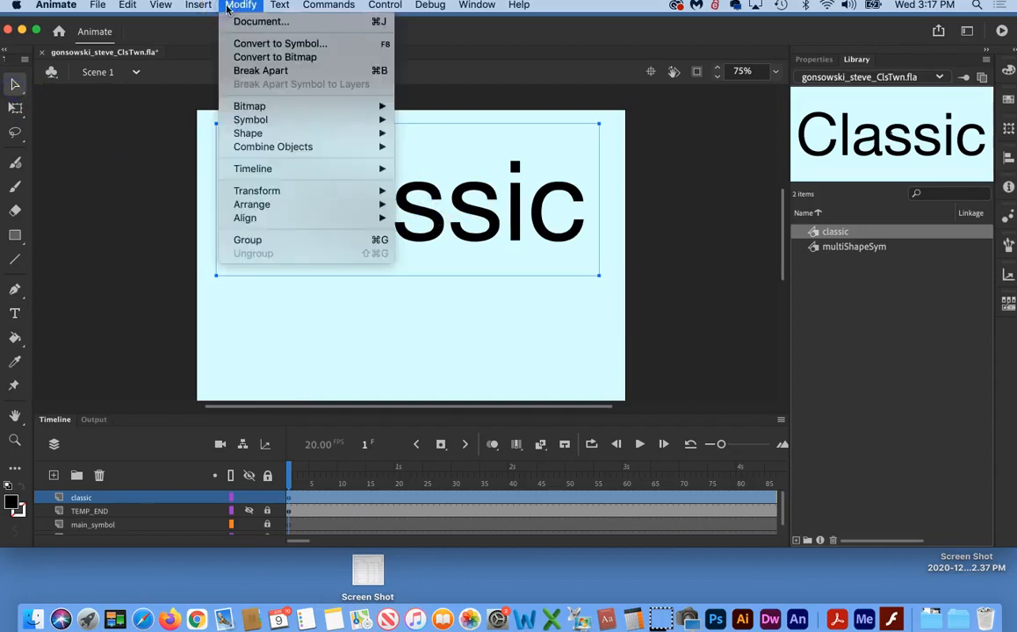
pyautogui.click(254, 70)
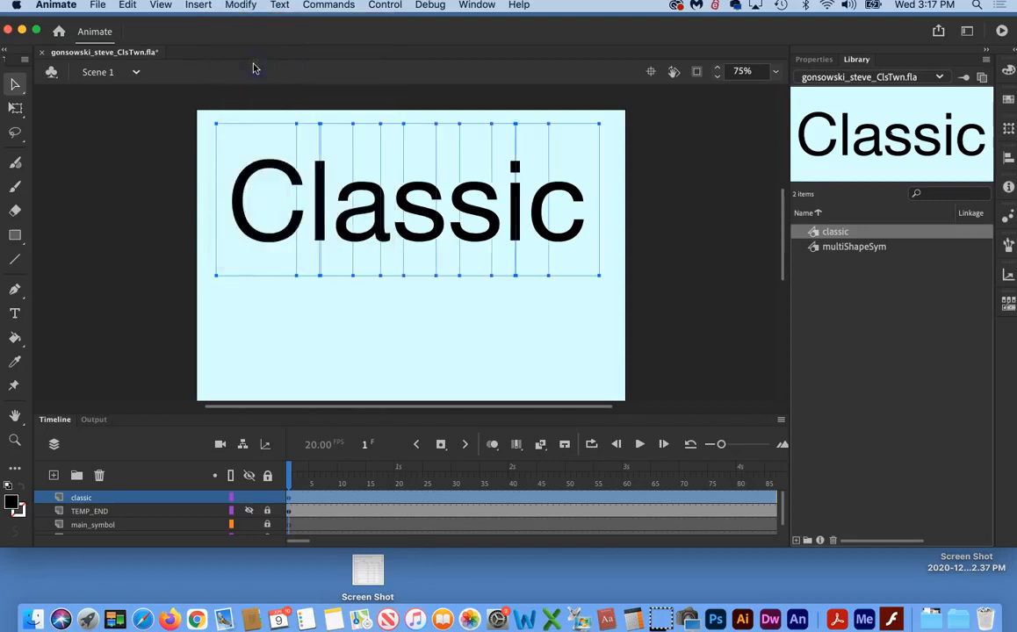
# Step: Try moving the "C" and the first "s" below the other letters, and undo the moves
pyautogui.click(314, 329)
pyautogui.moveTo(277, 236); pyautogui.dragTo(392, 352)
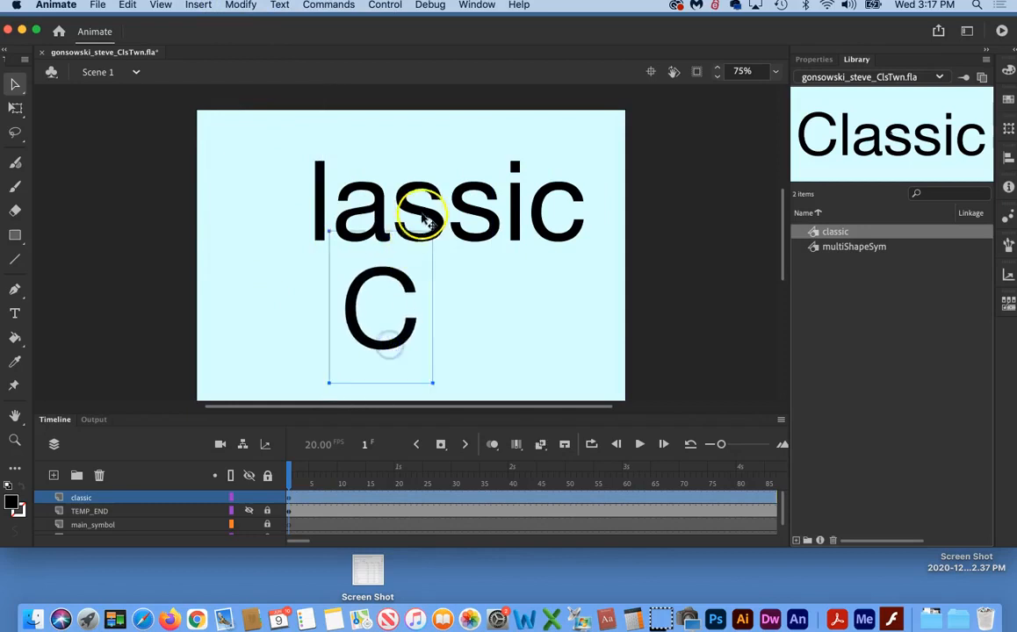
pyautogui.moveTo(420, 211); pyautogui.dragTo(268, 293)
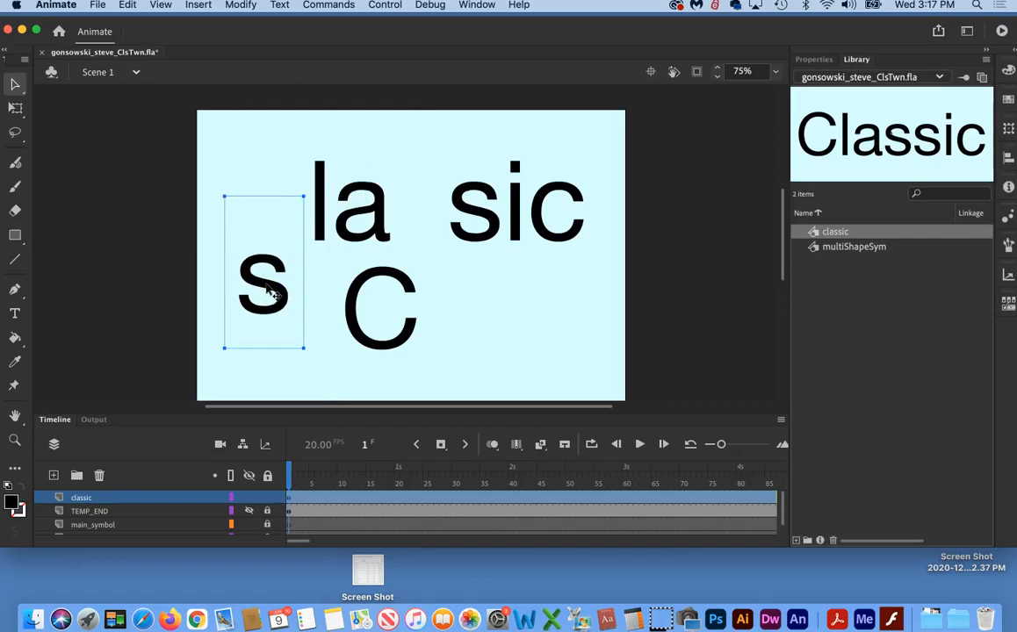
pyautogui.press('super+z')
pyautogui.press('super+z')
pyautogui.press('super+z')
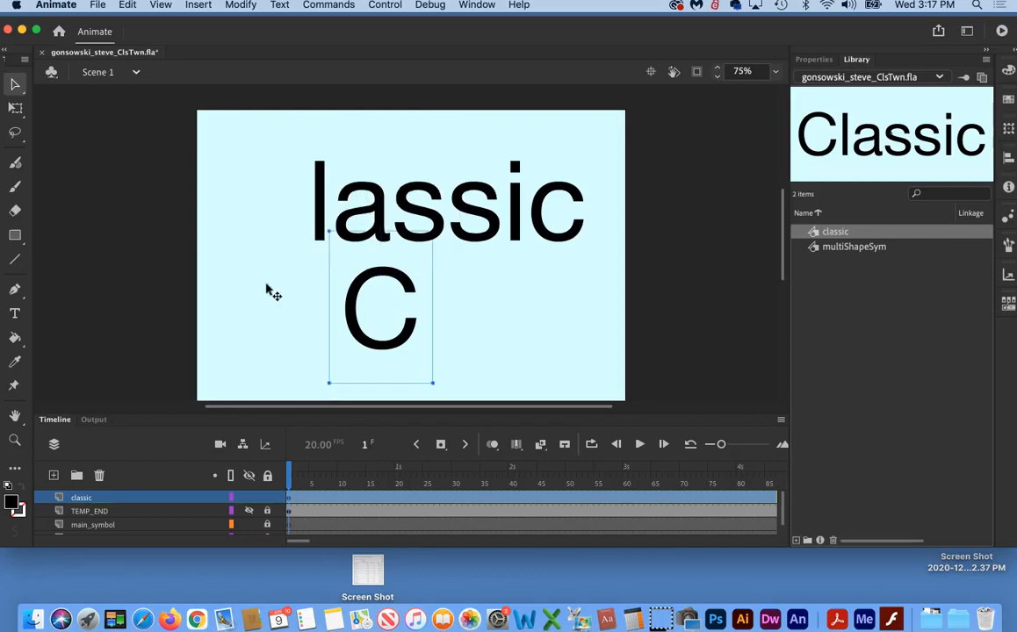
pyautogui.click(384, 318)
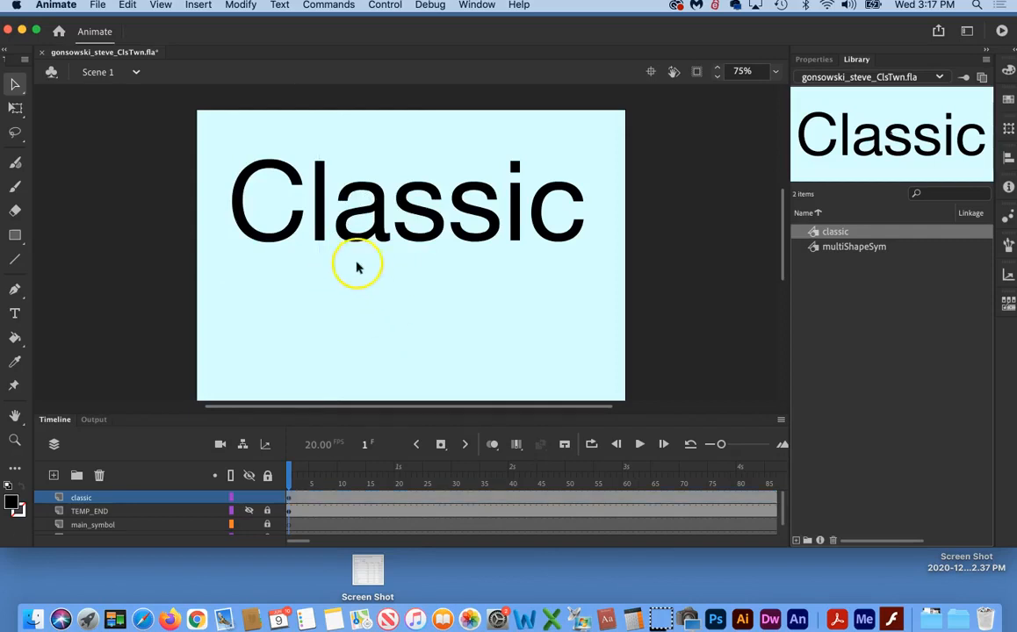
pyautogui.click(276, 232)
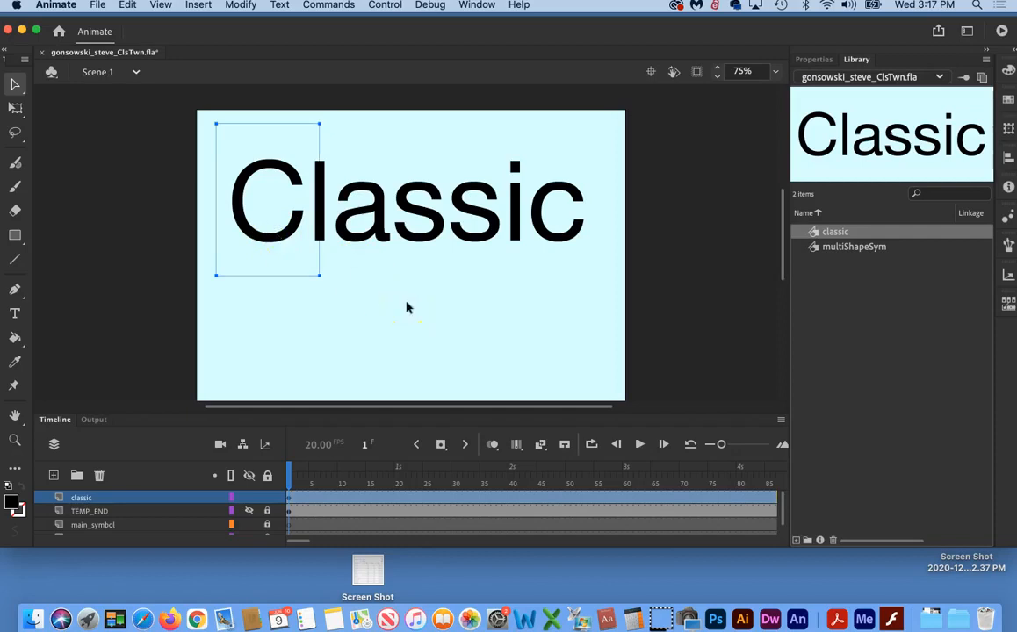
pyautogui.click(291, 322)
# Step: Convert the capital "C" of the broken-apart title into a graphic symbol named c_upper
pyautogui.click(271, 234)
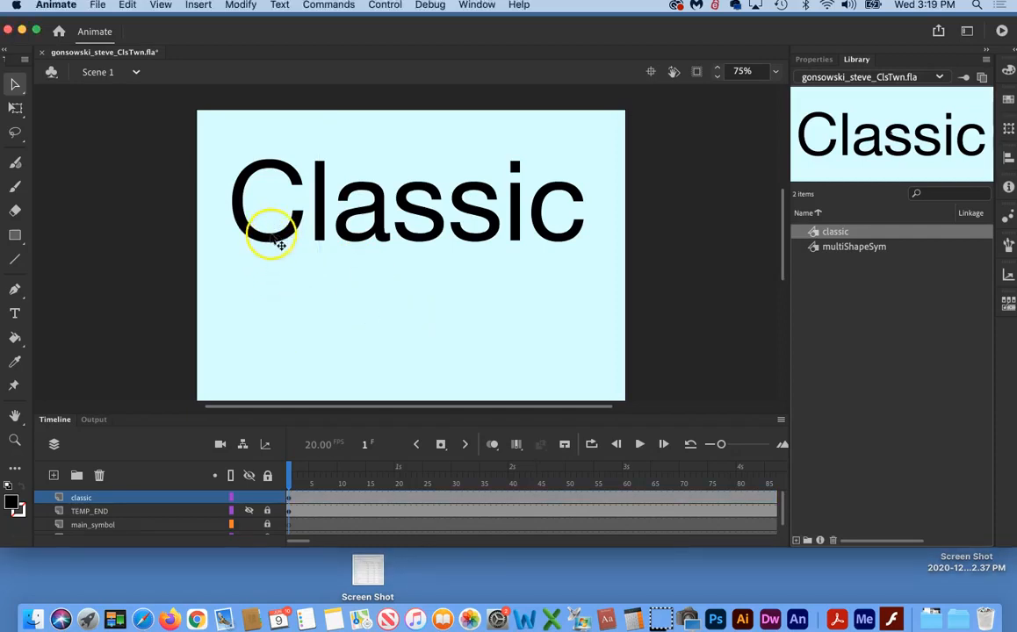
pyautogui.click(271, 236)
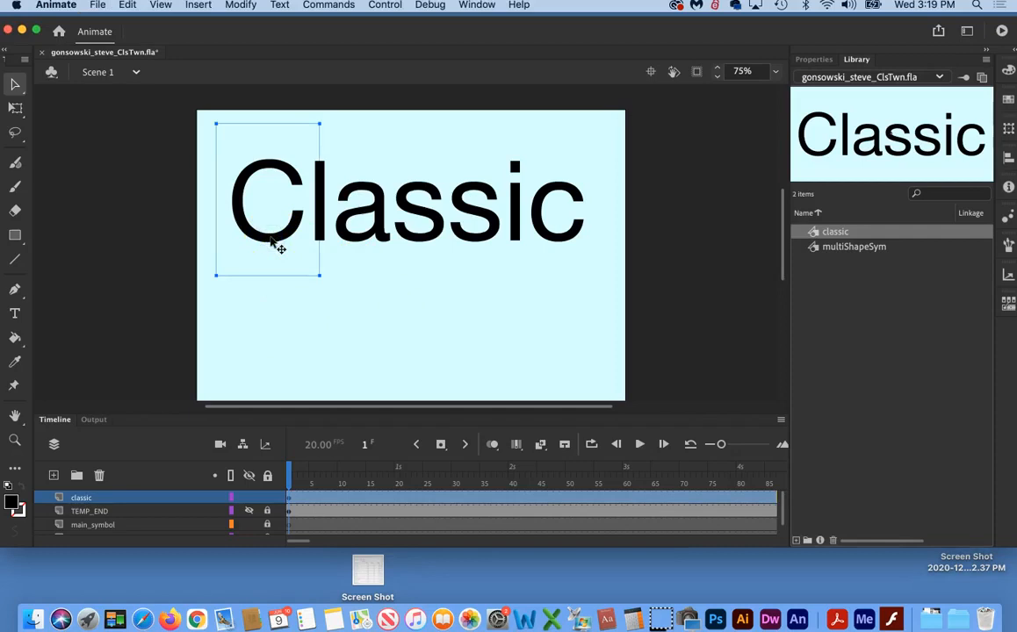
pyautogui.press('F8')
pyautogui.click(353, 246)
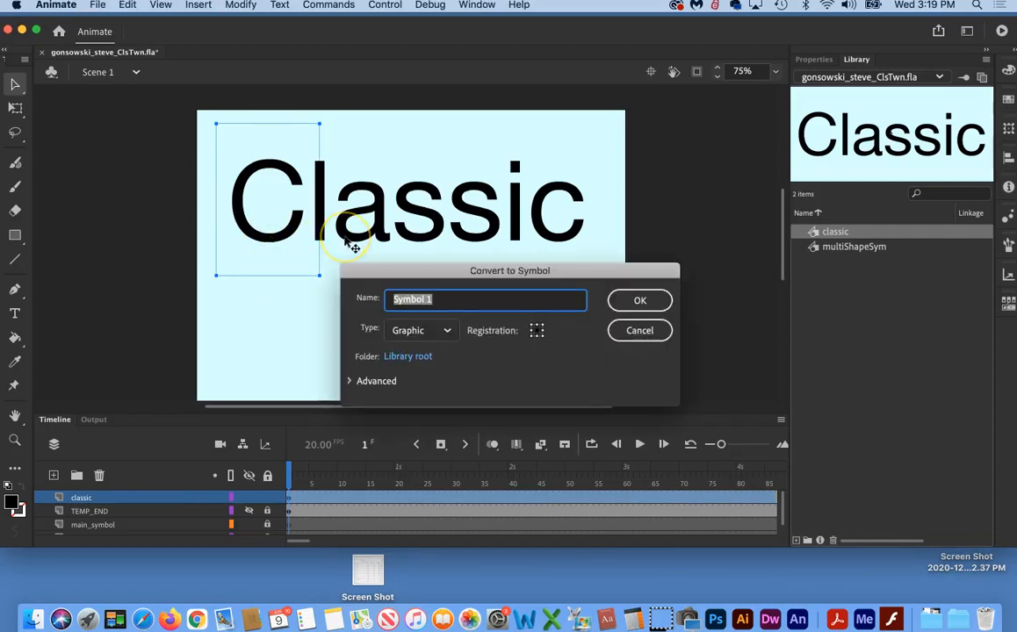
pyautogui.write('c_upper')
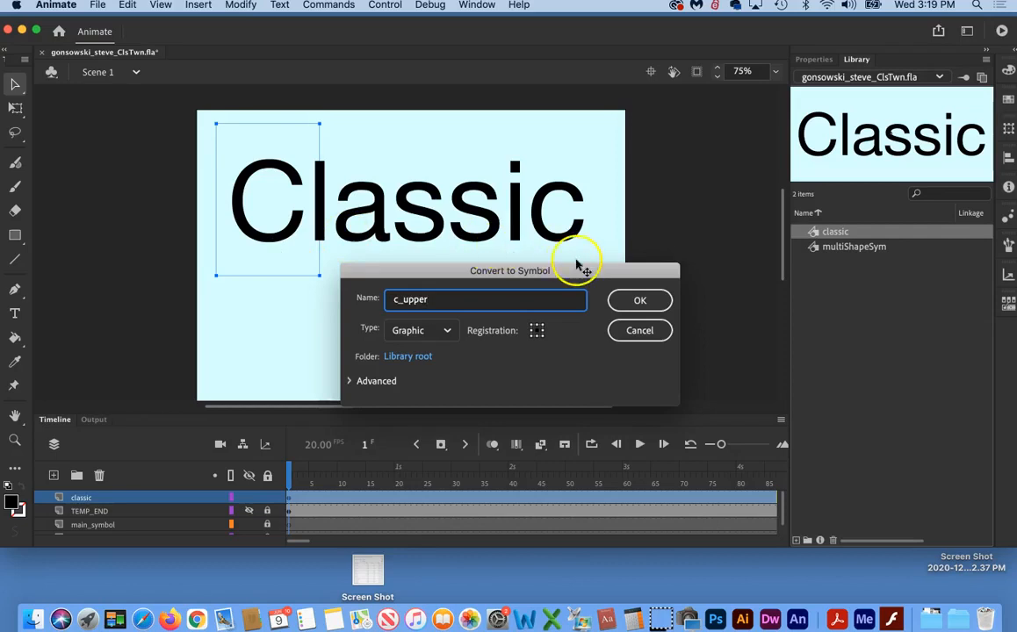
pyautogui.click(640, 300)
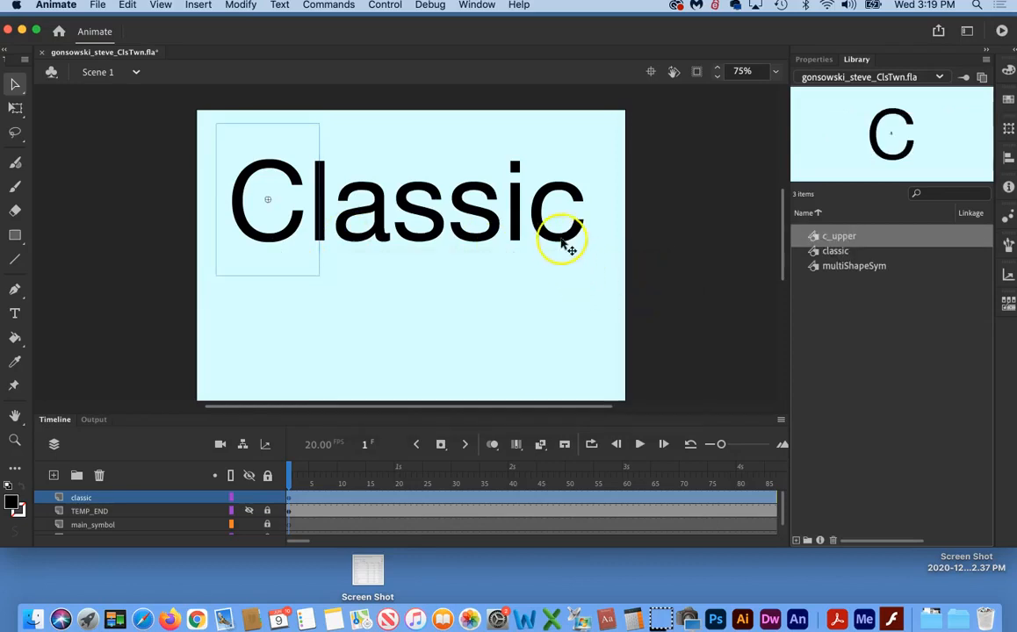
# Step: Convert the final lowercase "c" of the title into a graphic symbol named c
pyautogui.click(560, 239)
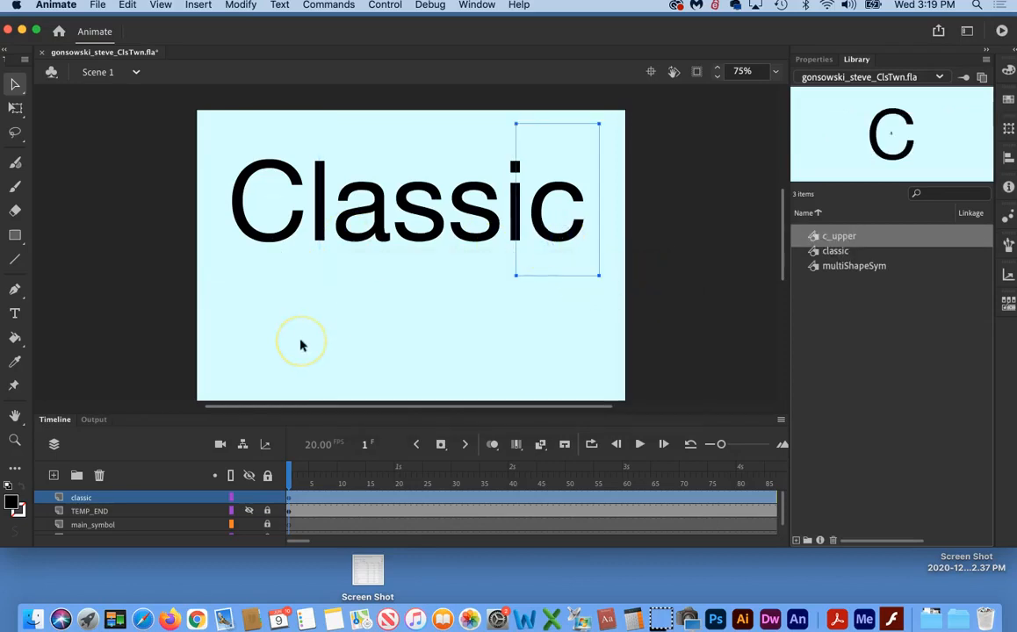
pyautogui.press('F8')
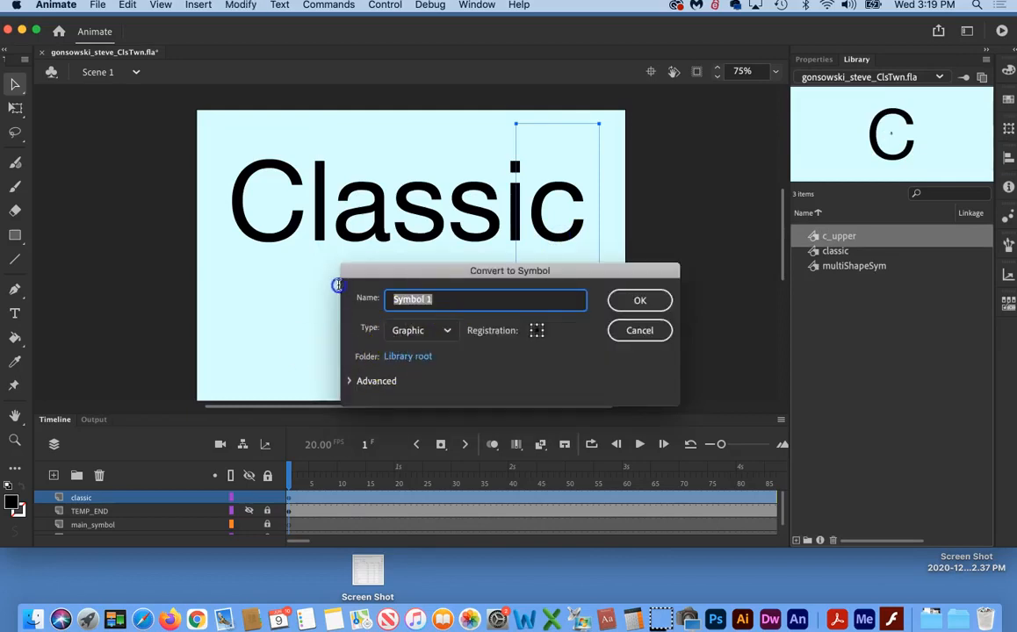
pyautogui.write('c')
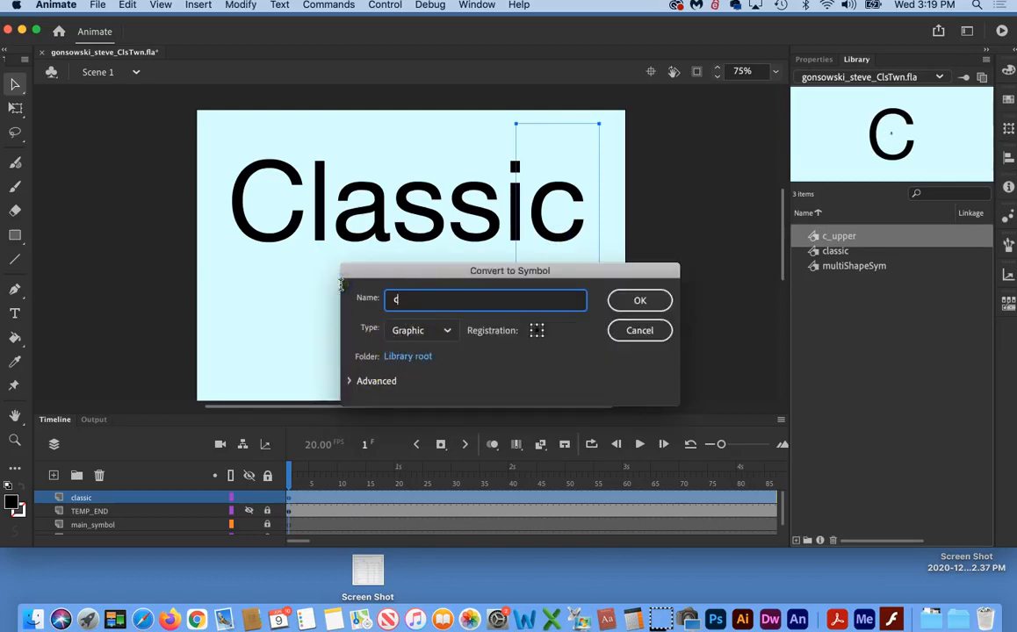
pyautogui.click(634, 300)
# Step: Convert the first "s" of the title into a graphic symbol named s1
pyautogui.click(419, 246)
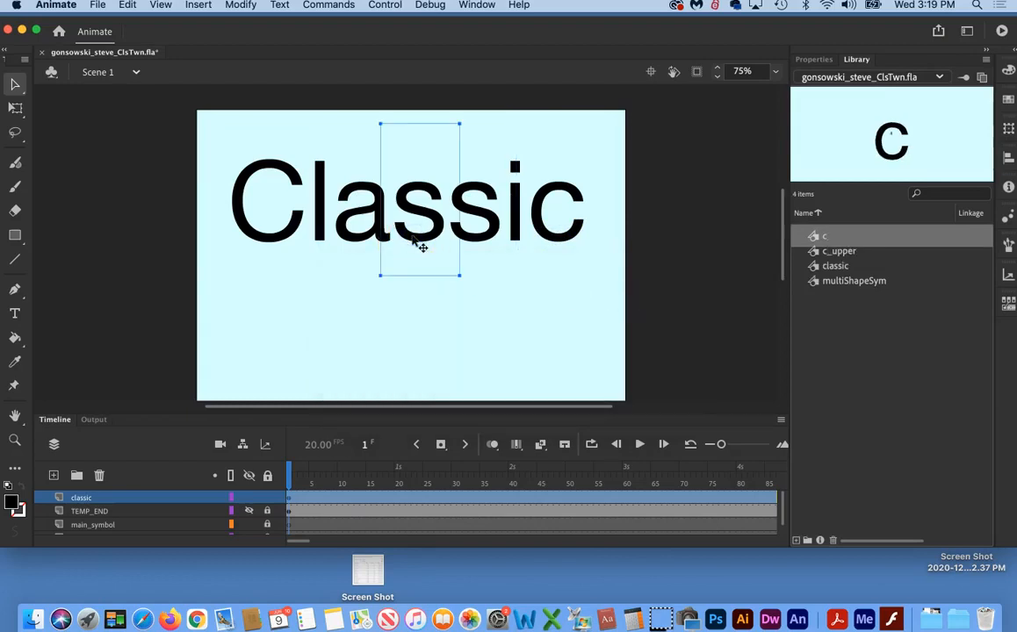
pyautogui.press('F8')
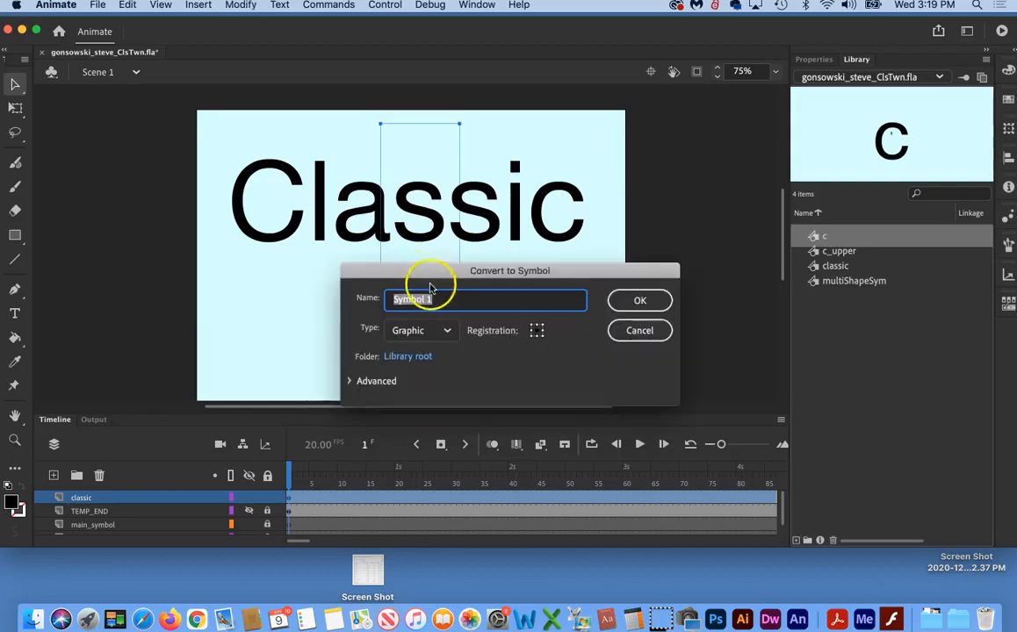
pyautogui.write('s1')
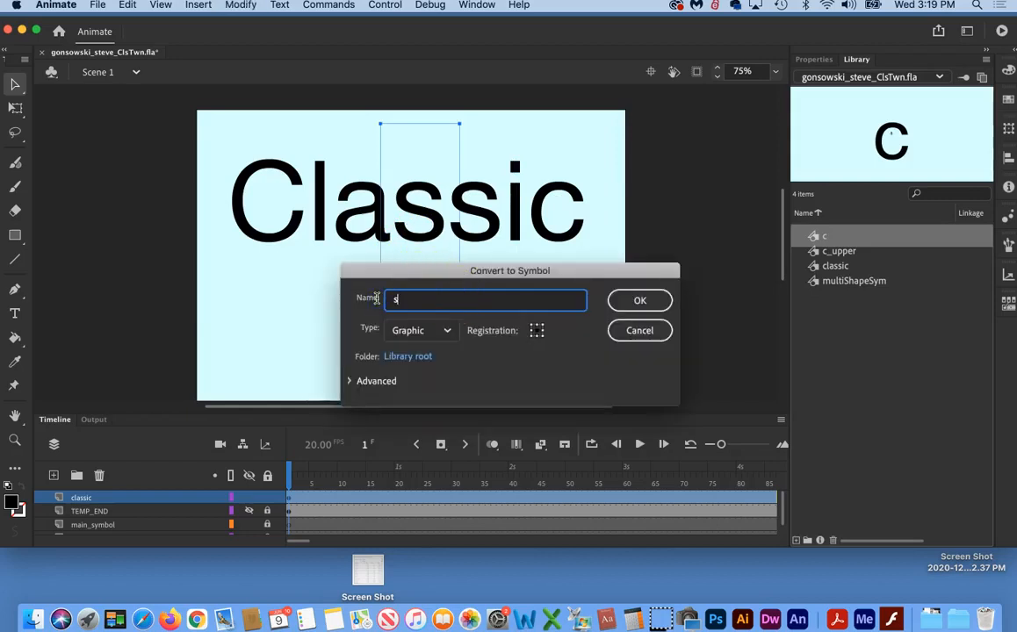
pyautogui.click(646, 300)
# Step: Convert the second "s" of the title into a graphic symbol named s2
pyautogui.click(491, 226)
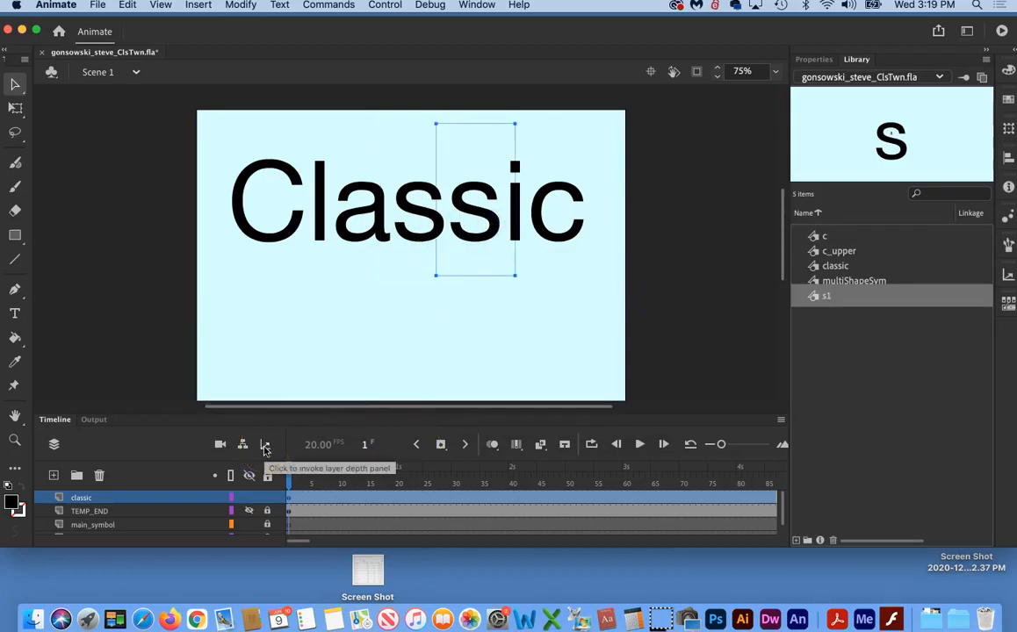
pyautogui.press('F8')
pyautogui.click(437, 301)
pyautogui.moveTo(436, 301); pyautogui.dragTo(339, 295)
pyautogui.write('s2')
pyautogui.click(640, 300)
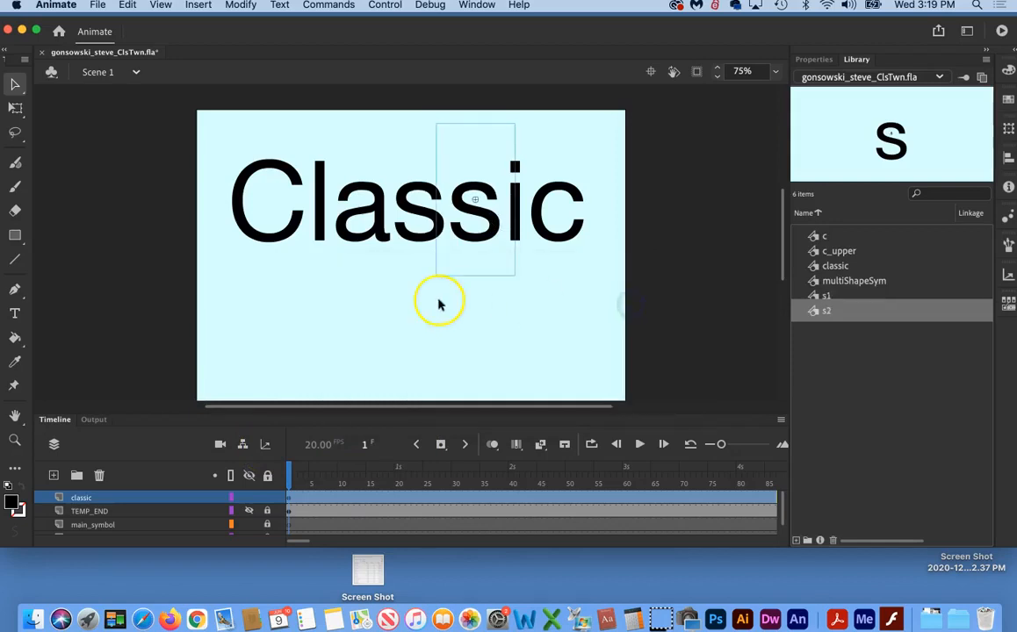